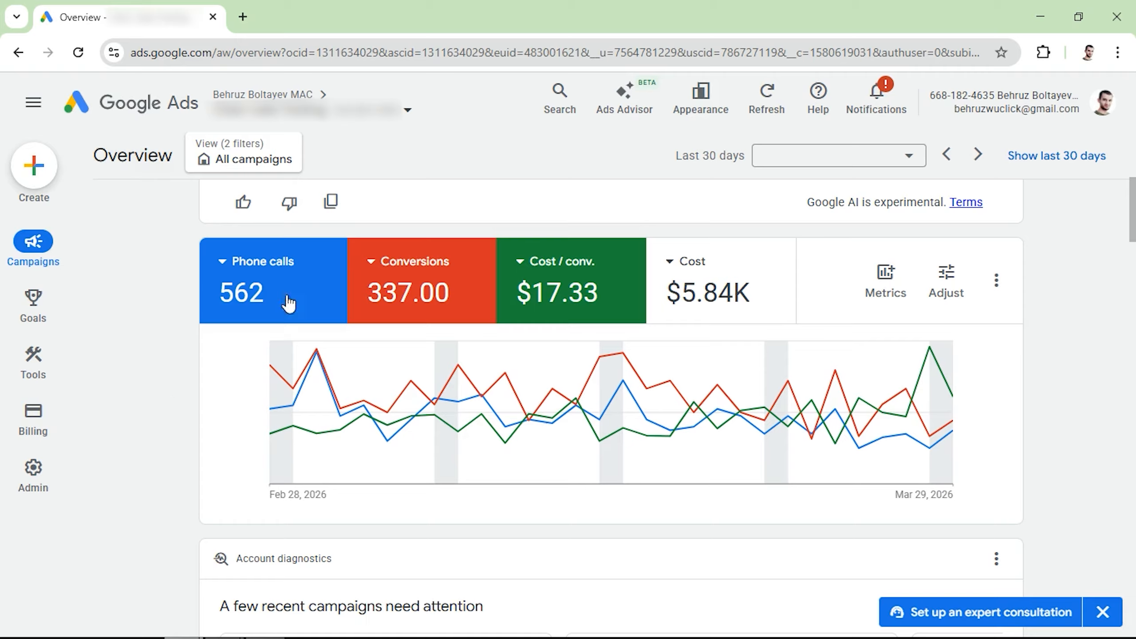
Review the Phone calls and Conversions metric explanations on the account overview chart.
{"action": "mouse_move", "coordinate": [251, 321]}
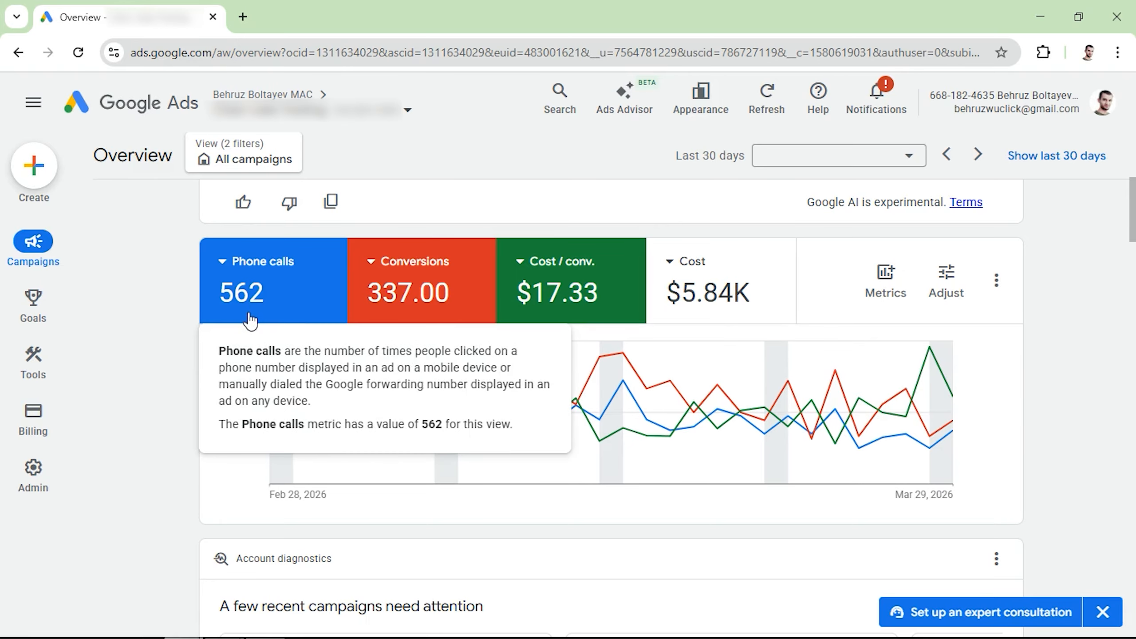
{"action": "mouse_move", "coordinate": [432, 298]}
{"action": "mouse_move", "coordinate": [390, 308]}
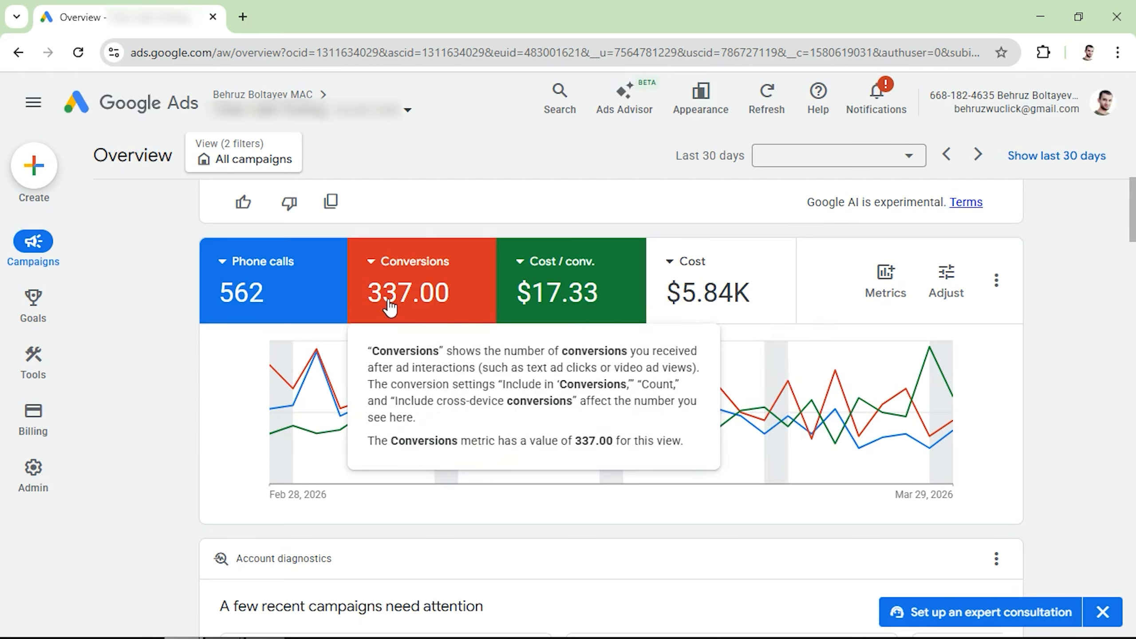
{"action": "mouse_move", "coordinate": [559, 316]}
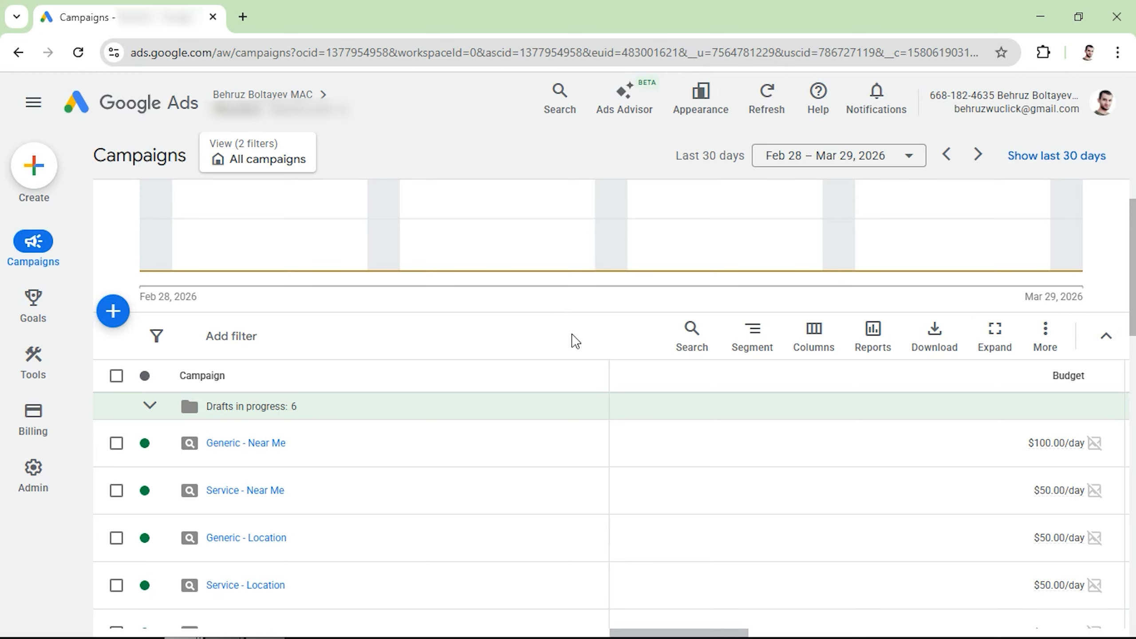
Open the Keyword Planner from the Planning tools in a new browser tab.
{"action": "mouse_move", "coordinate": [32, 251]}
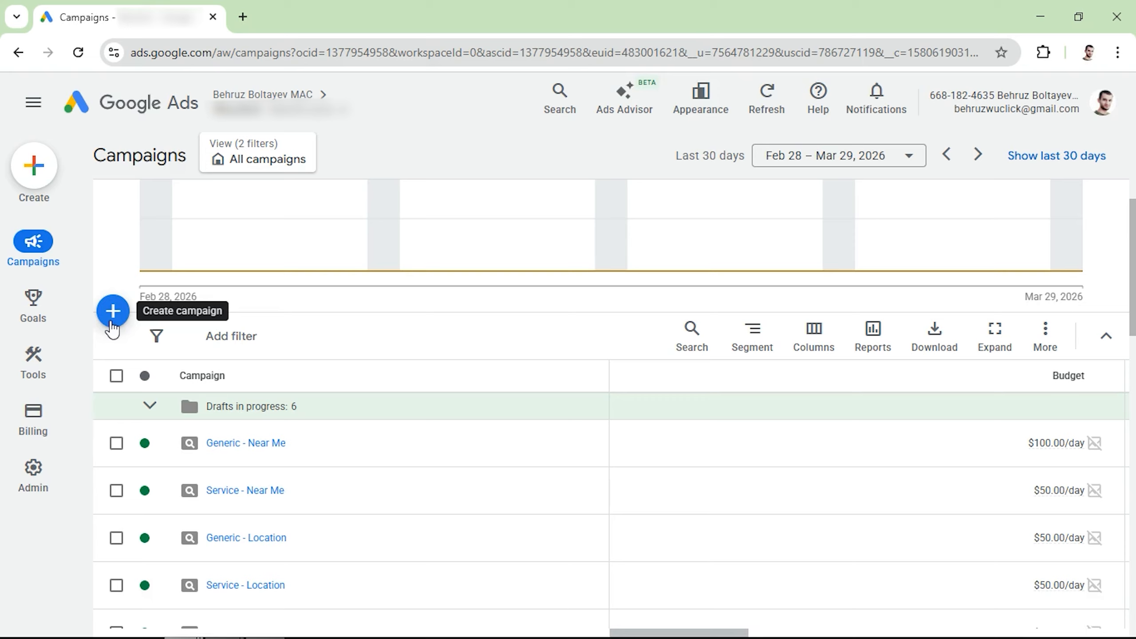
{"action": "mouse_move", "coordinate": [42, 356]}
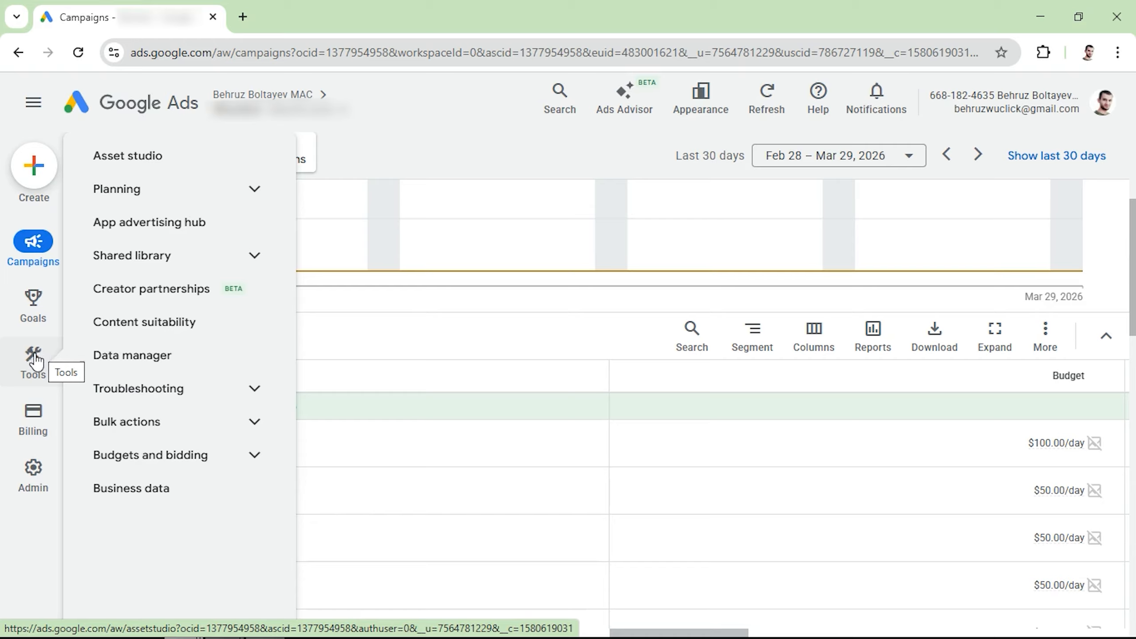
{"action": "left_click", "coordinate": [168, 204]}
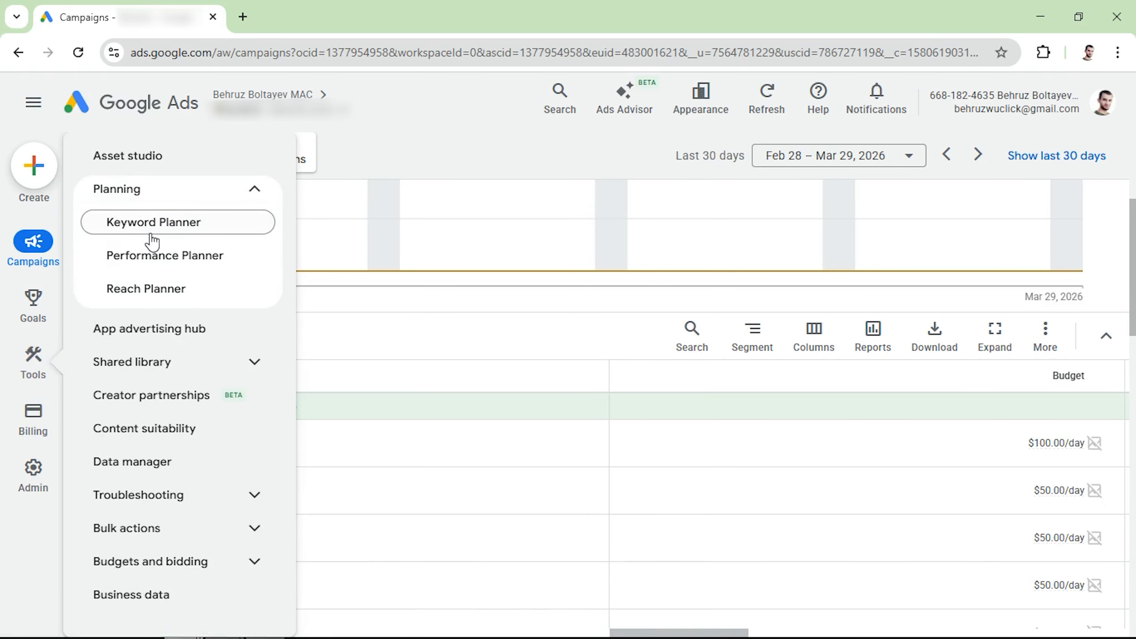
{"action": "right_click", "coordinate": [156, 230]}
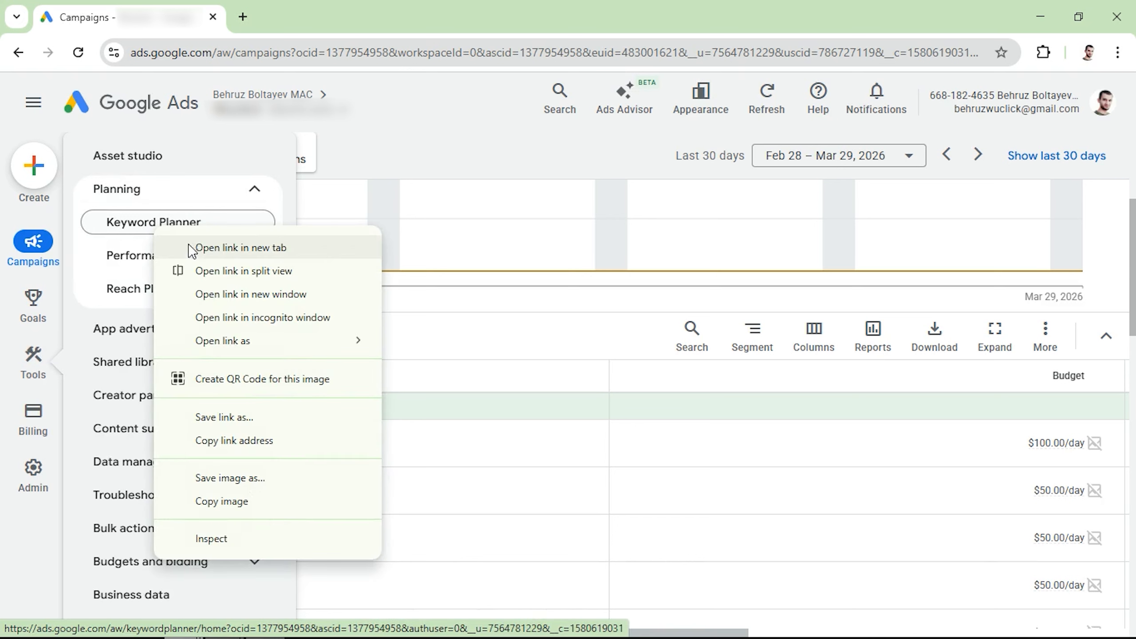
{"action": "left_click", "coordinate": [212, 249]}
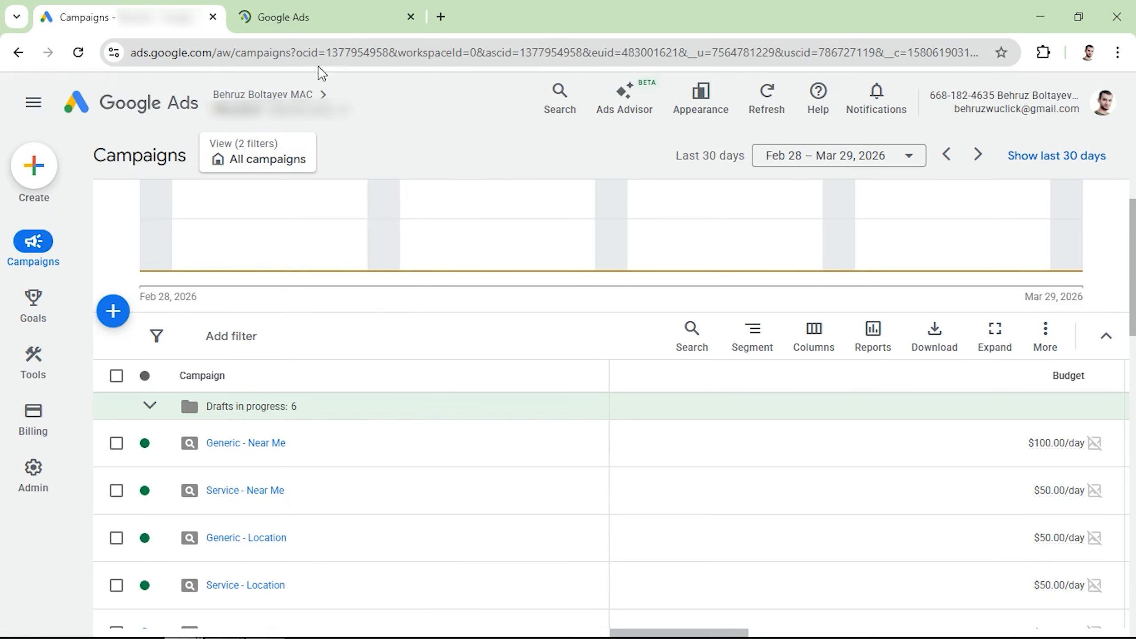
Start a new campaign and choose Leads as the campaign objective.
{"action": "left_click", "coordinate": [117, 314]}
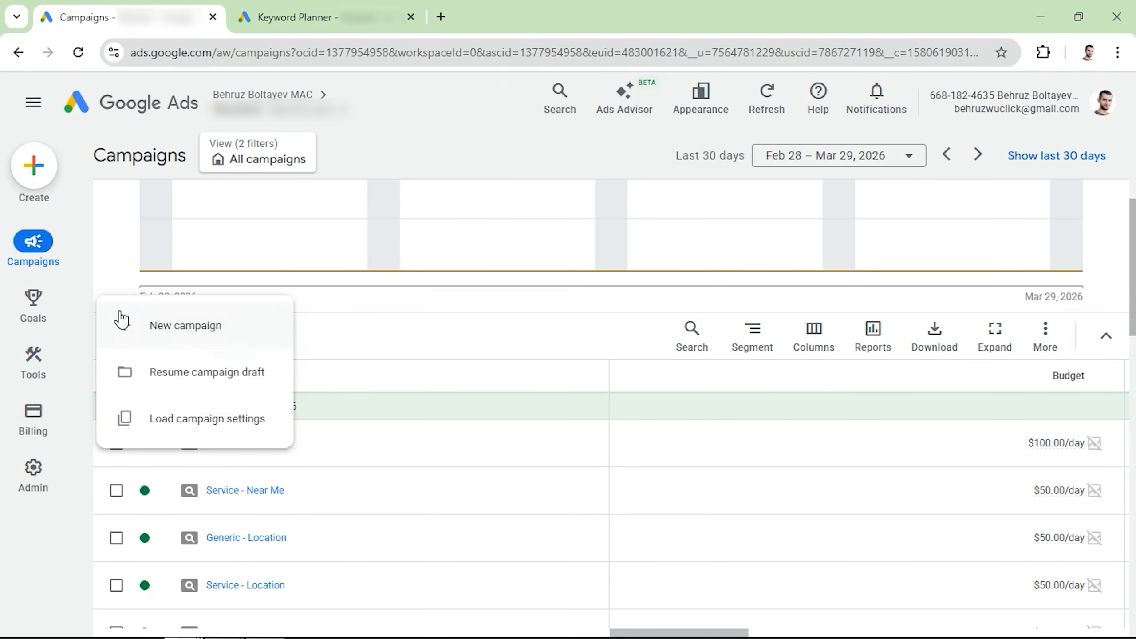
{"action": "left_click", "coordinate": [184, 333]}
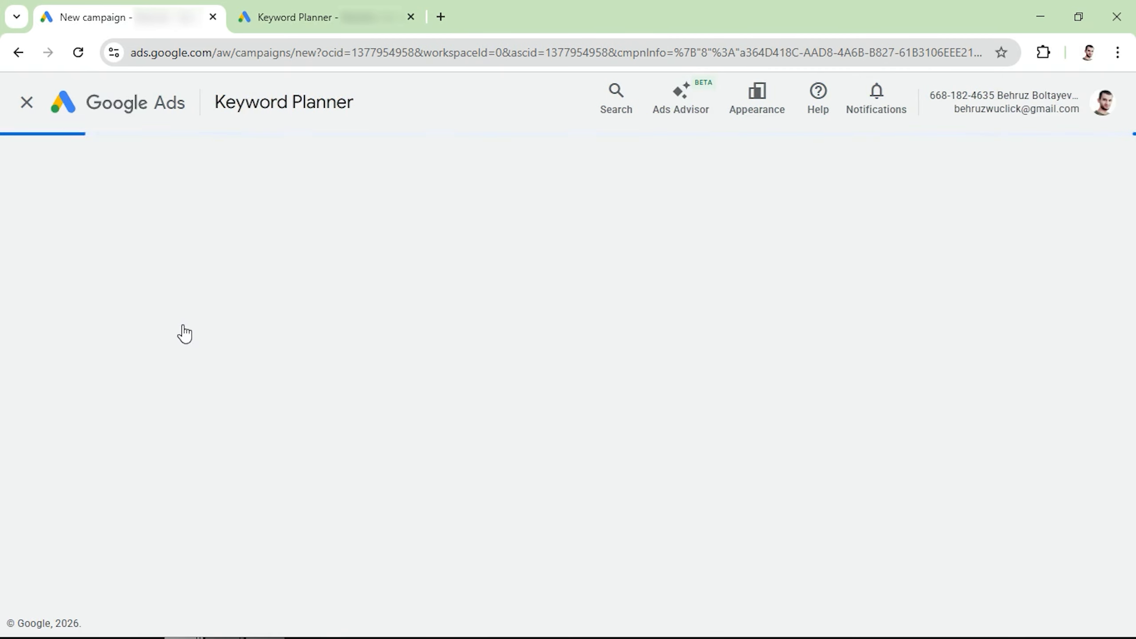
{"action": "left_click", "coordinate": [462, 366]}
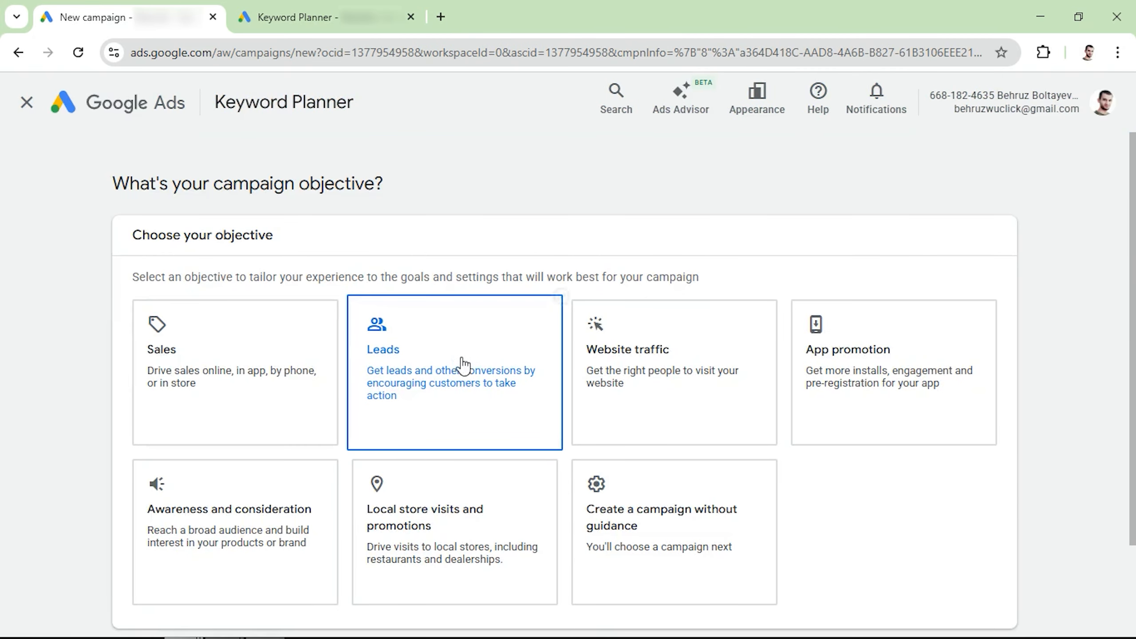
{"action": "scroll", "coordinate": [459, 358], "scroll_direction": "down", "scroll_amount": 5}
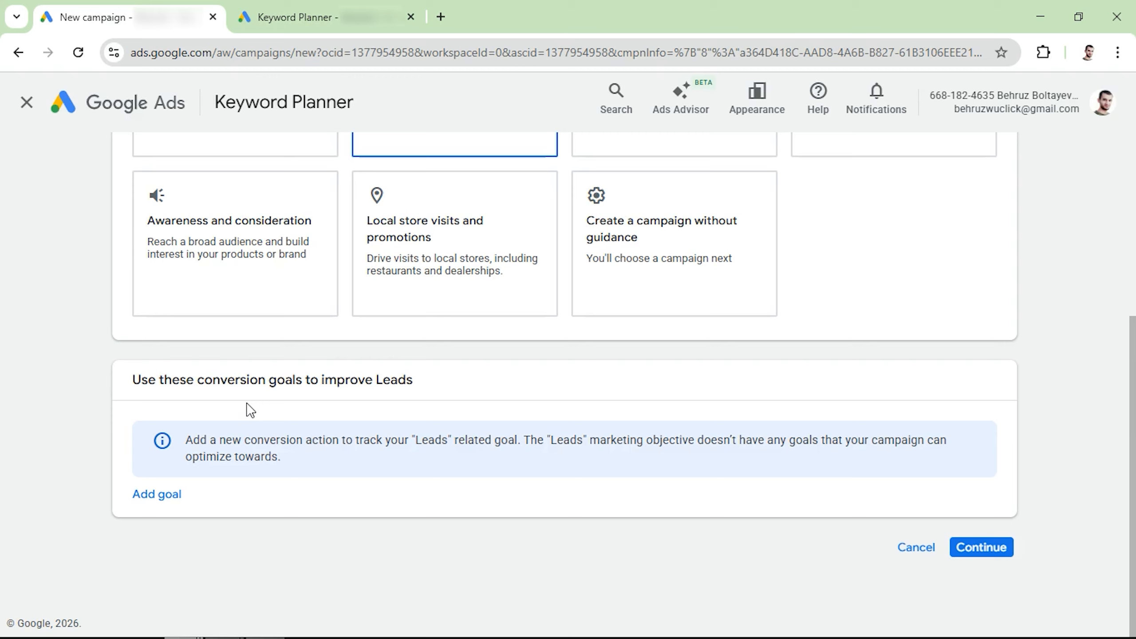
Add Phone call leads as the conversion goal and continue.
{"action": "left_click", "coordinate": [166, 496]}
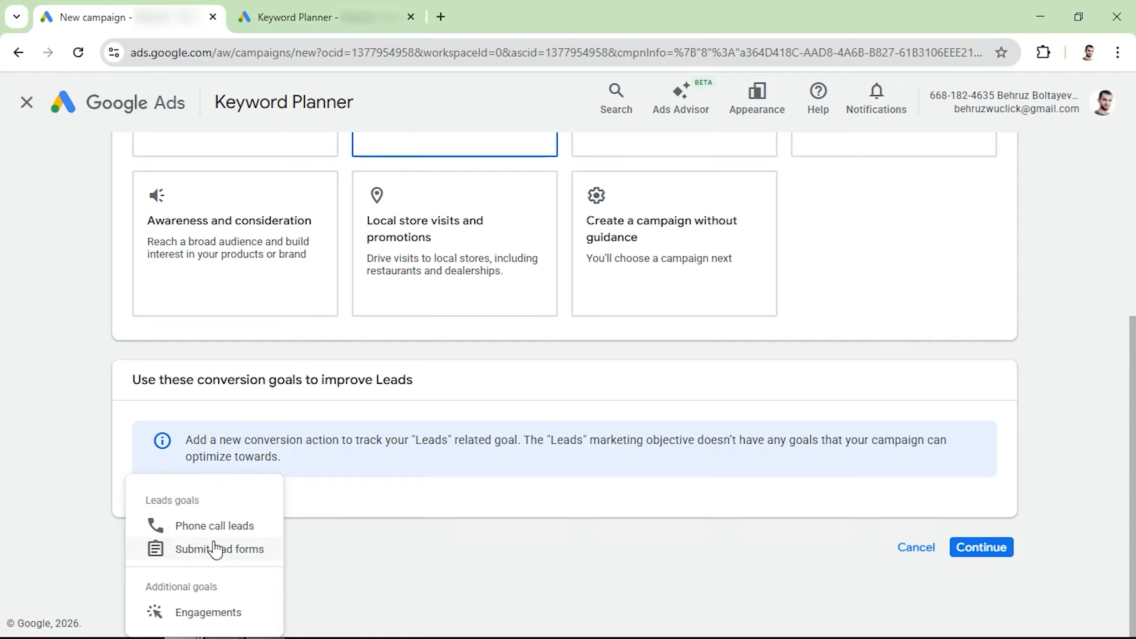
{"action": "left_click", "coordinate": [210, 527]}
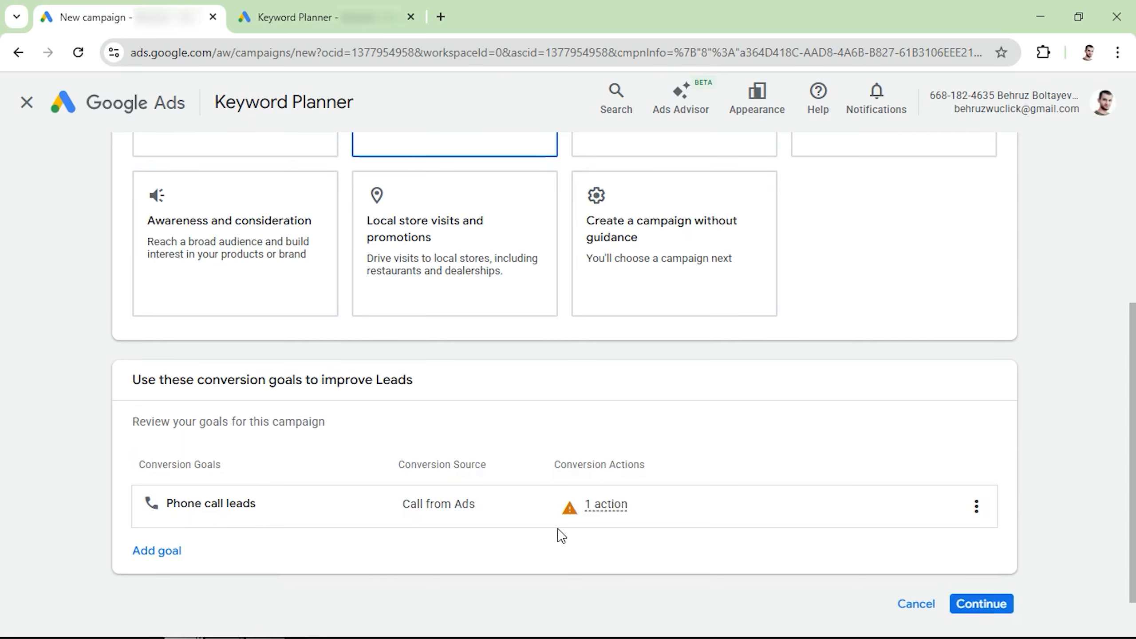
{"action": "scroll", "coordinate": [760, 542], "scroll_direction": "down", "scroll_amount": 1}
{"action": "left_click", "coordinate": [982, 551]}
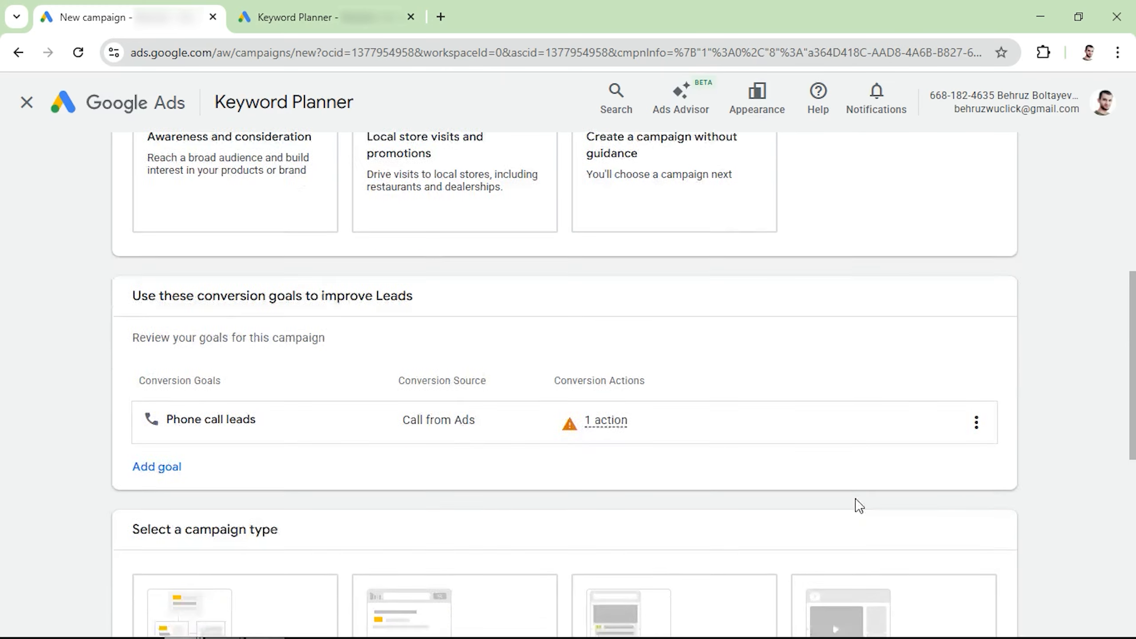
Choose Search as the campaign type.
{"action": "scroll", "coordinate": [247, 264], "scroll_direction": "down", "scroll_amount": 1}
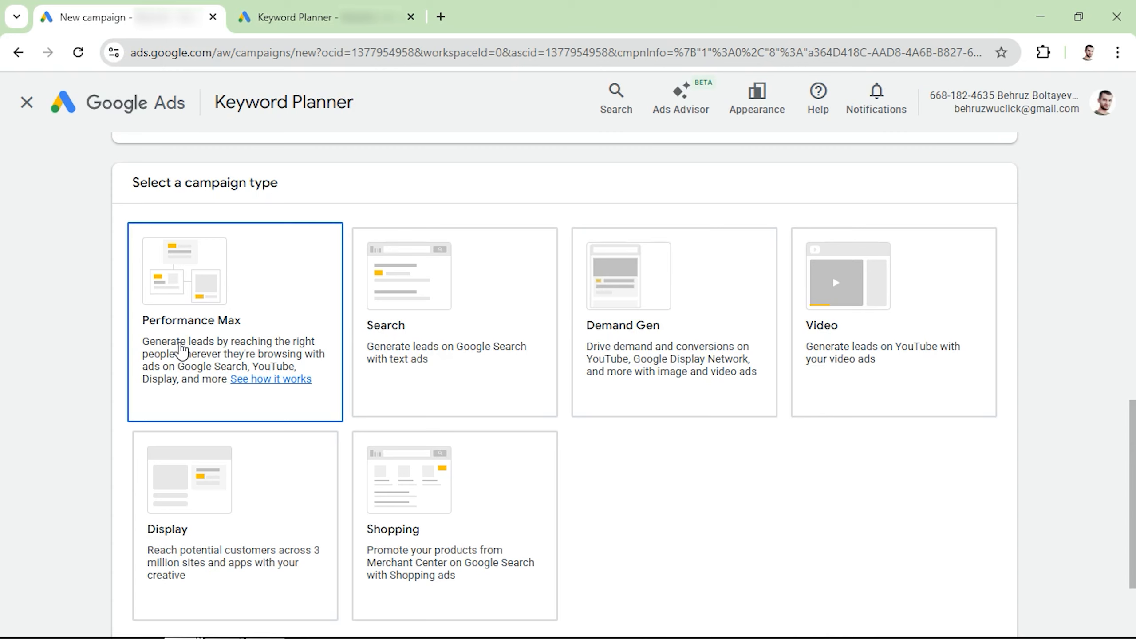
{"action": "left_click", "coordinate": [418, 349]}
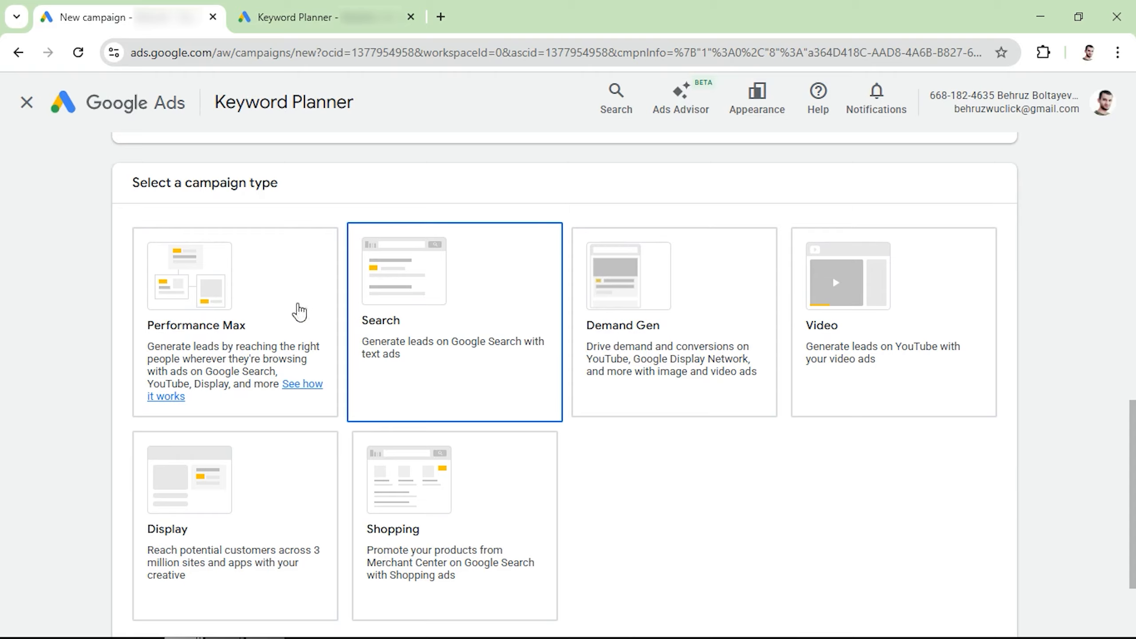
{"action": "left_click", "coordinate": [214, 334]}
{"action": "left_click", "coordinate": [462, 350]}
{"action": "scroll", "coordinate": [462, 348], "scroll_direction": "down", "scroll_amount": 5}
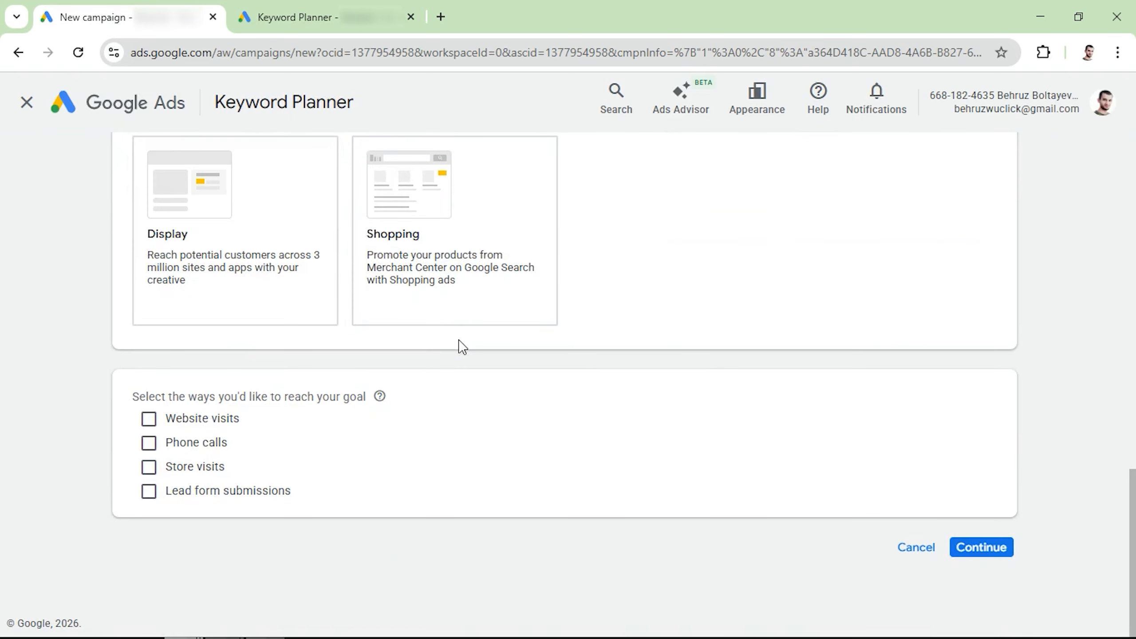
Select Website visits and Phone calls as the ways to reach the goal, then continue.
{"action": "left_click", "coordinate": [149, 420]}
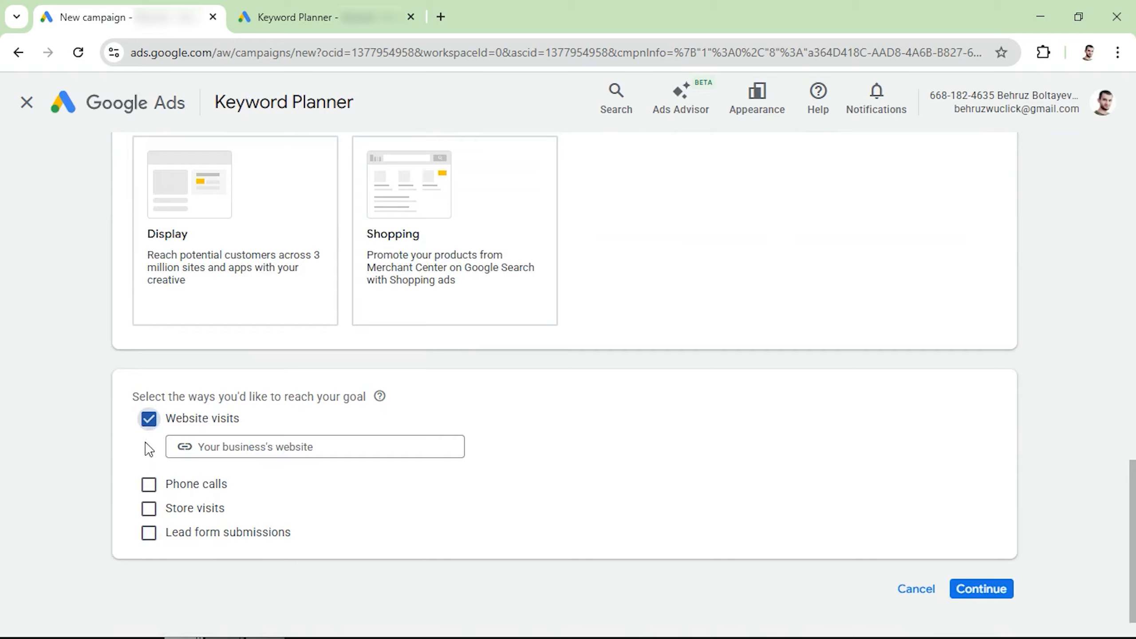
{"action": "left_click", "coordinate": [149, 484]}
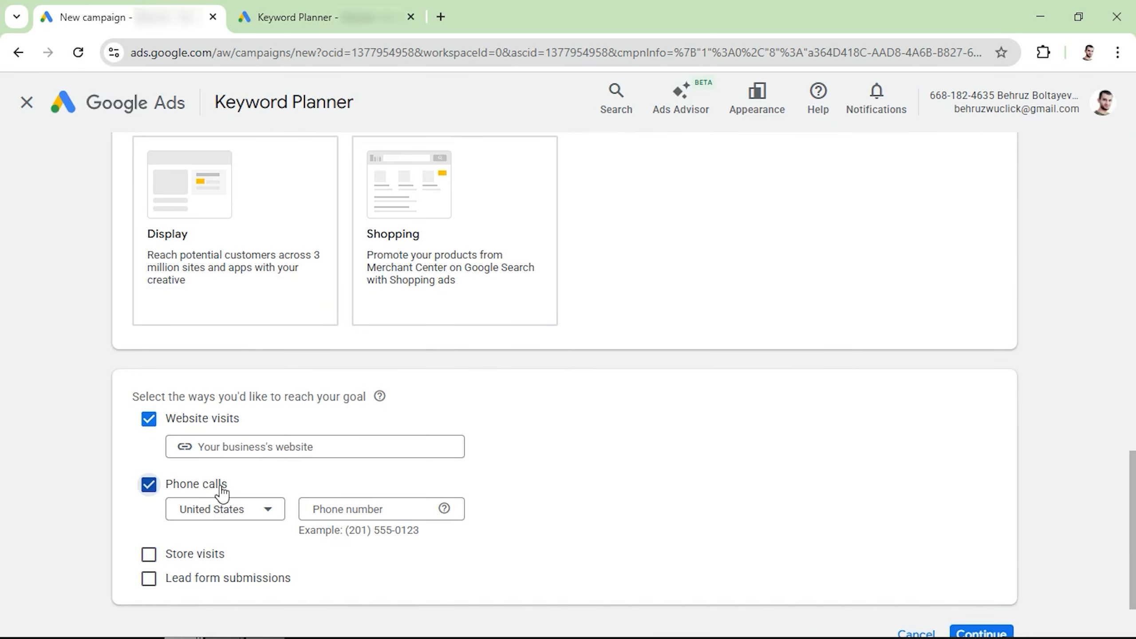
{"action": "scroll", "coordinate": [220, 489], "scroll_direction": "down", "scroll_amount": 2}
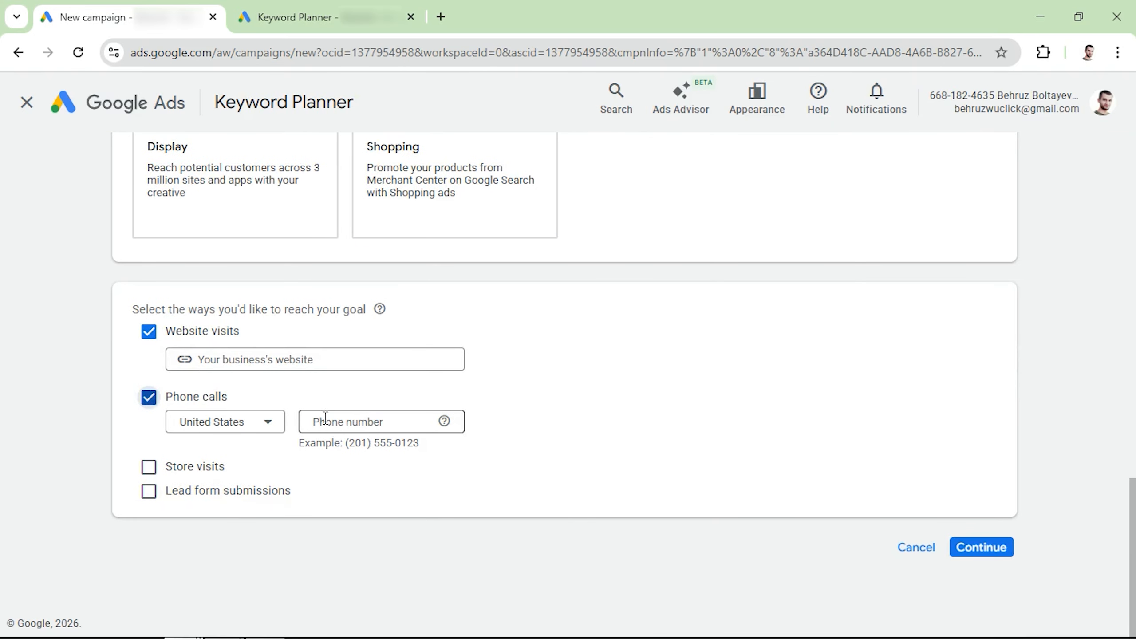
{"action": "left_click", "coordinate": [983, 554]}
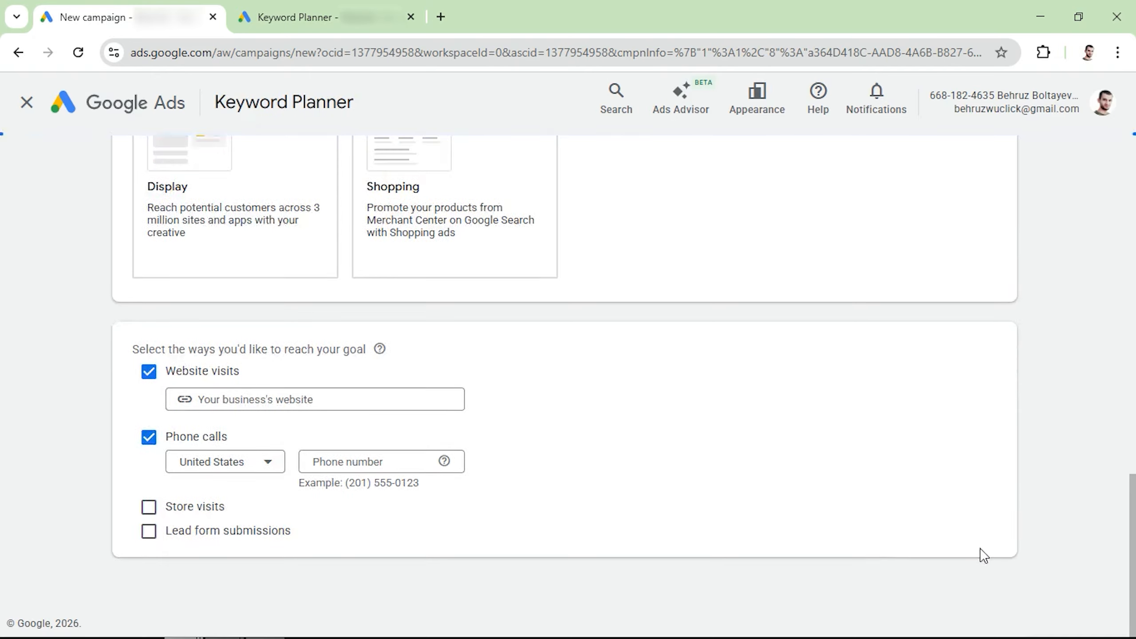
Name the campaign Roadside Assistance - NV and continue to the bidding settings.
{"action": "key", "text": "ctrl+a"}
{"action": "type", "text": "Roadside Assi"}
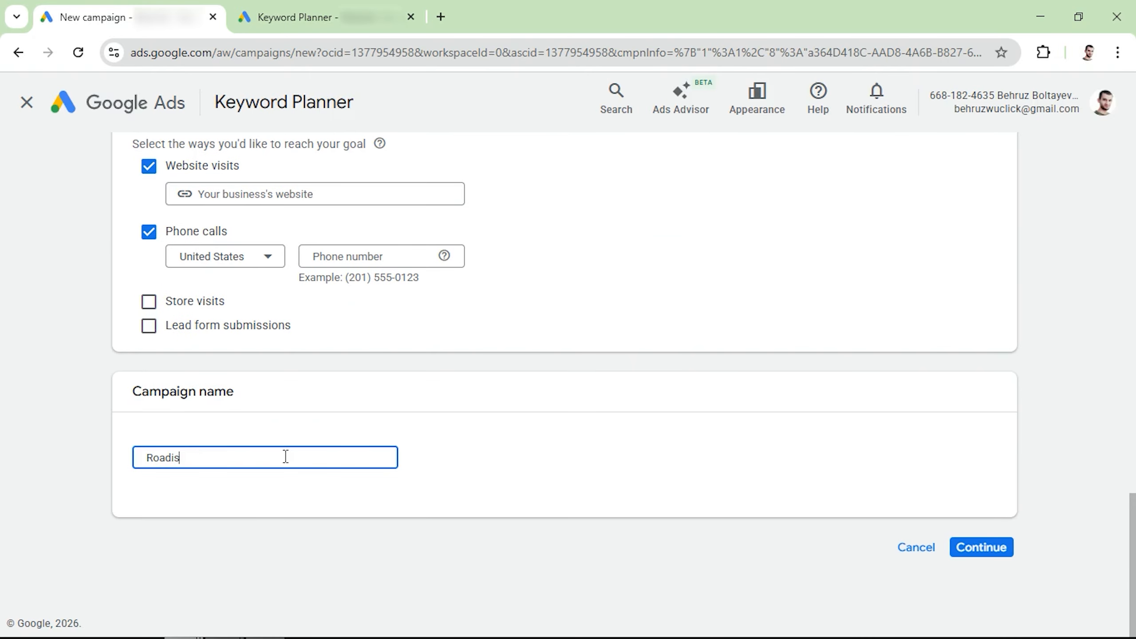
{"action": "type", "text": "stance - NV"}
{"action": "left_click", "coordinate": [981, 547]}
{"action": "left_click", "coordinate": [781, 601]}
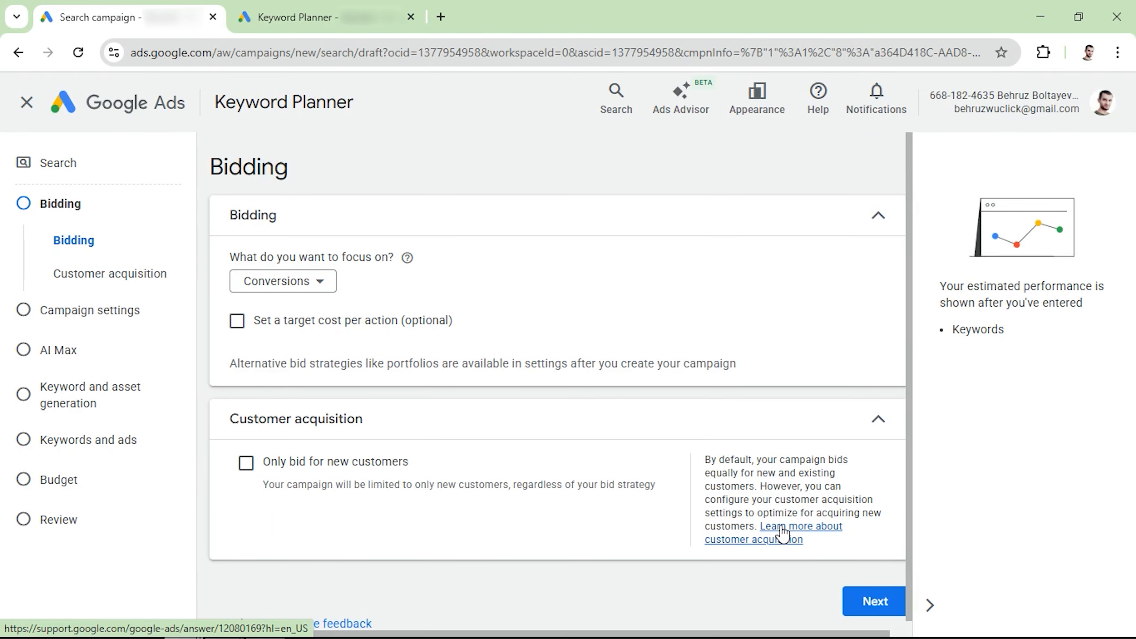
Set the bidding focus to Clicks and enable a maximum cost per click bid limit.
{"action": "left_click", "coordinate": [286, 282]}
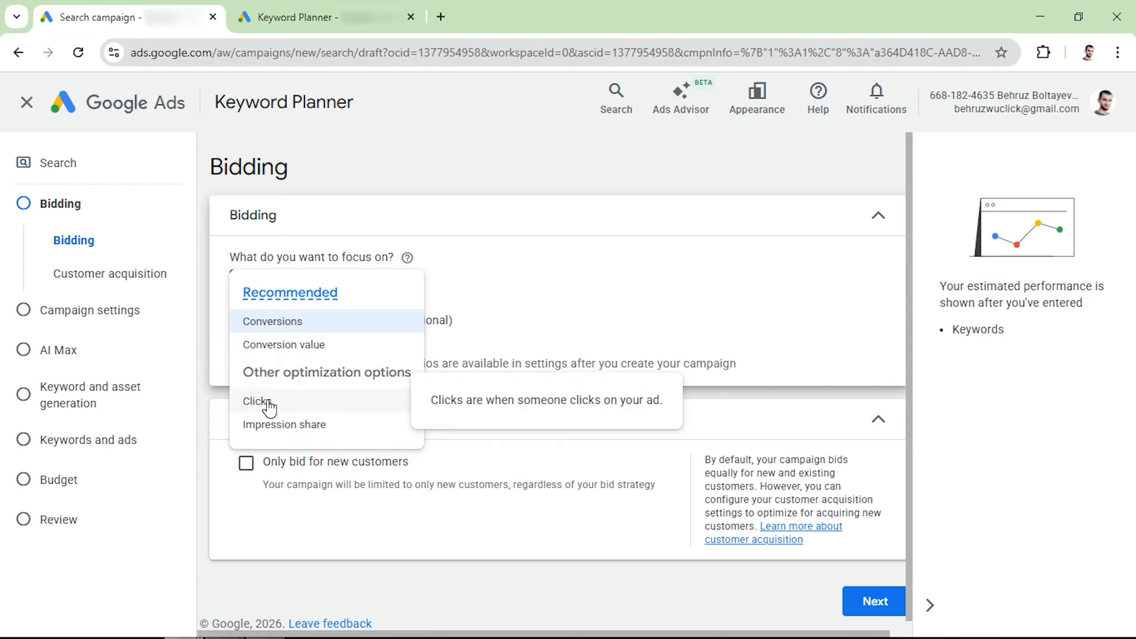
{"action": "left_click", "coordinate": [269, 405]}
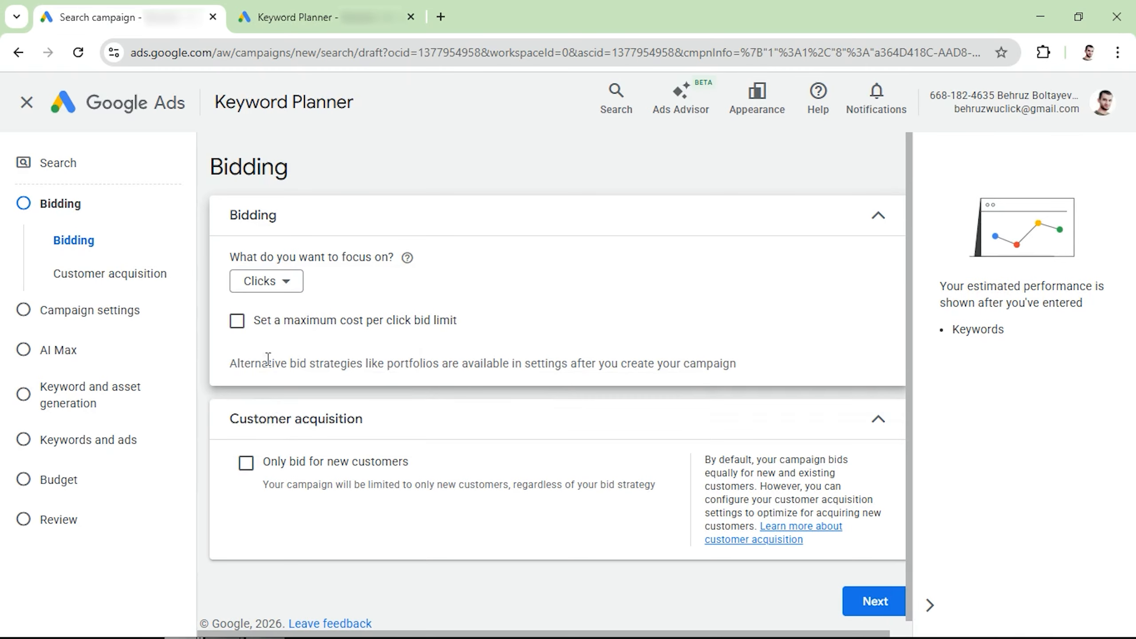
{"action": "left_click", "coordinate": [238, 321]}
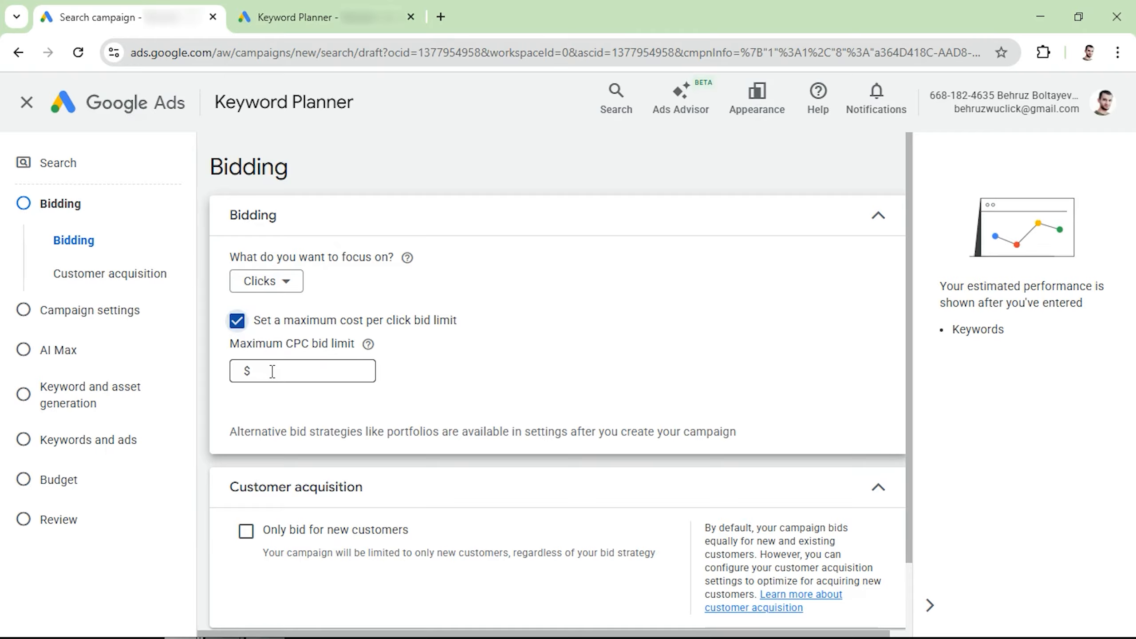
Switch to the Keyword Planner tab and open Discover new keywords.
{"action": "left_click", "coordinate": [295, 17]}
{"action": "left_click", "coordinate": [33, 356]}
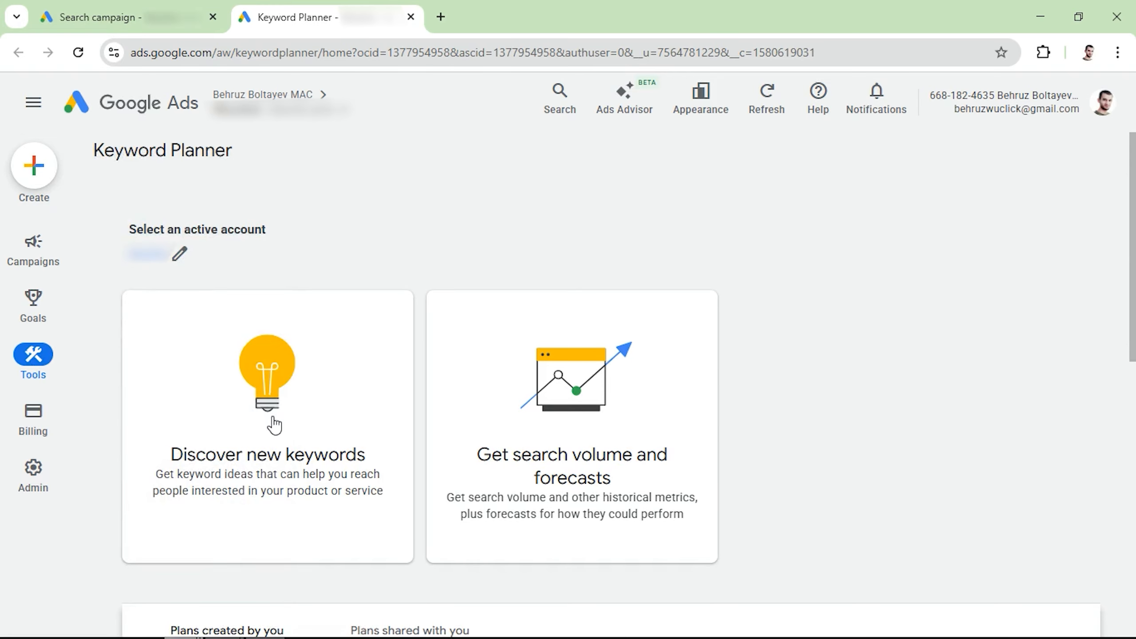
{"action": "left_click", "coordinate": [273, 426]}
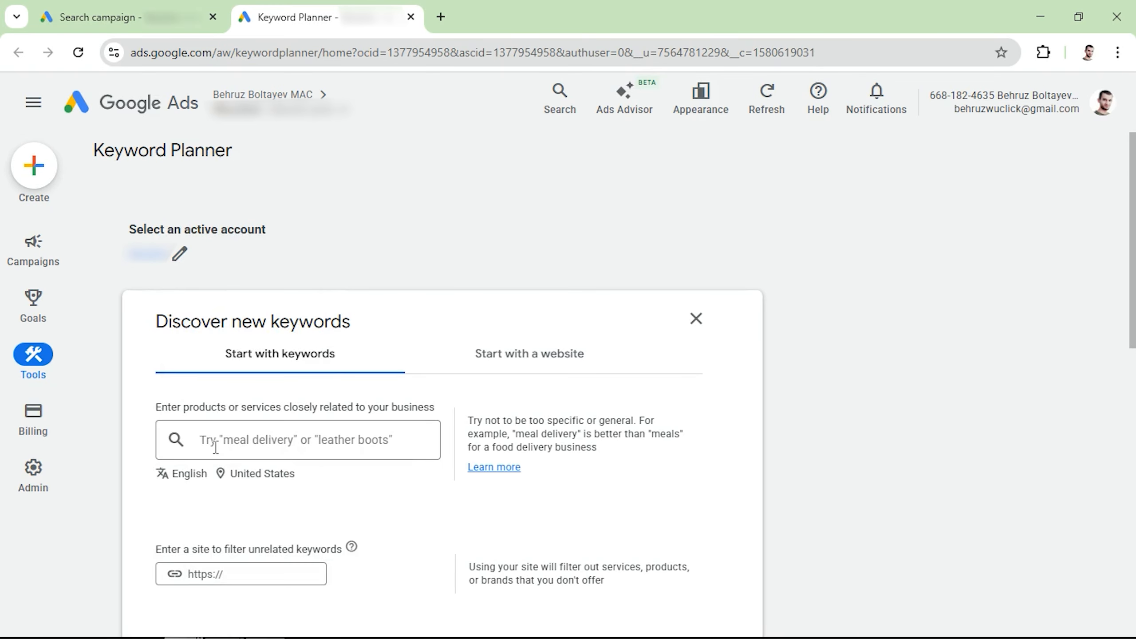
Search for keyword ideas for roadside assistance.
{"action": "left_click", "coordinate": [216, 447]}
{"action": "type", "text": "roadis"}
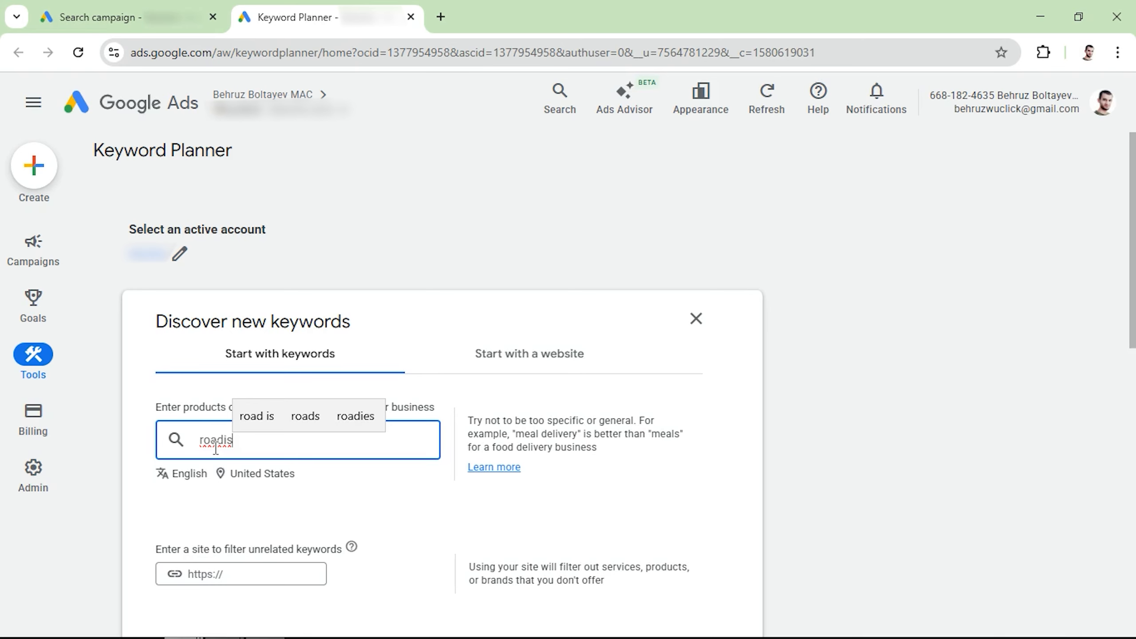
{"action": "key", "text": "BackSpace"}
{"action": "key", "text": "BackSpace"}
{"action": "type", "text": "side assistance"}
{"action": "key", "text": "Return"}
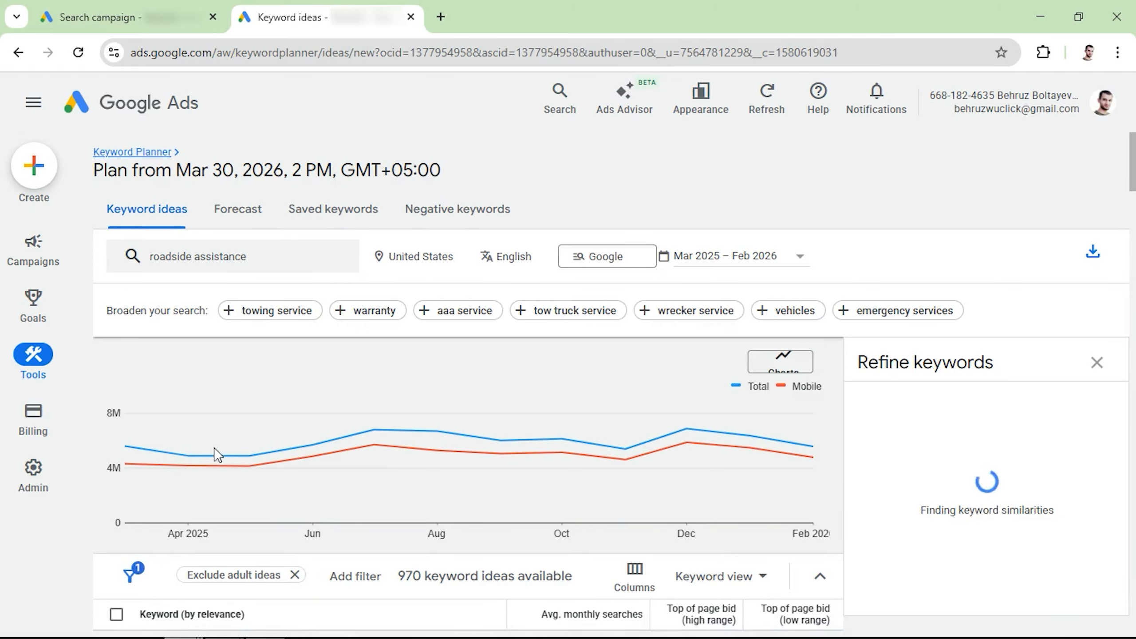
Close the refine keywords panel and browse the roadside assistance keyword ideas with their search volumes and bids.
{"action": "left_click", "coordinate": [1096, 363]}
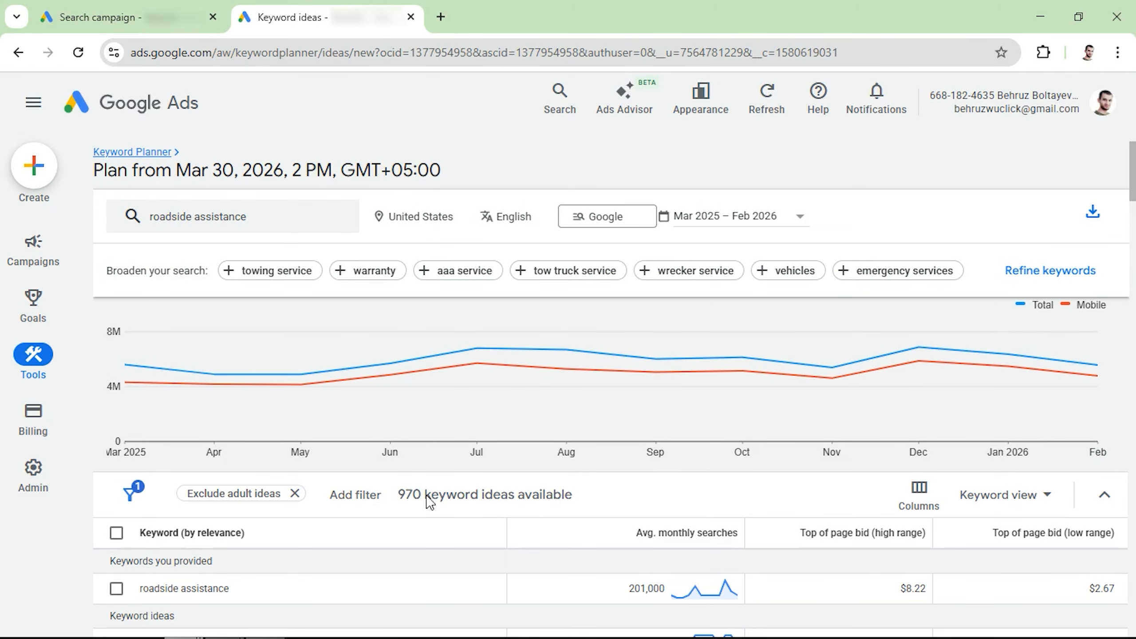
{"action": "scroll", "coordinate": [532, 496], "scroll_direction": "down", "scroll_amount": 3}
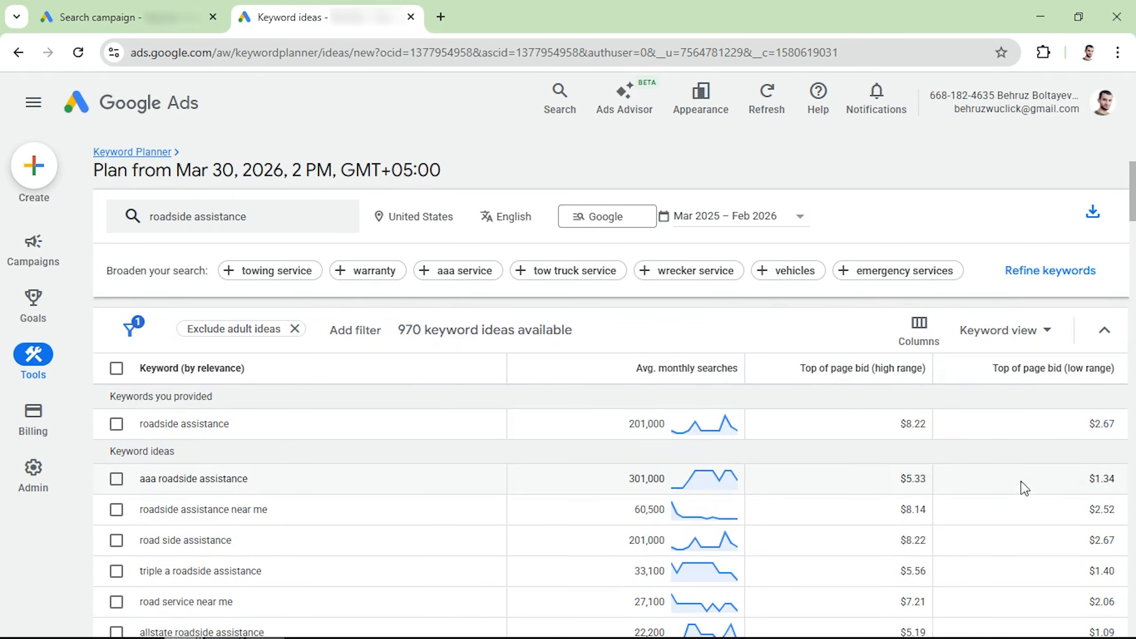
{"action": "scroll", "coordinate": [1042, 497], "scroll_direction": "down", "scroll_amount": 1}
{"action": "scroll", "coordinate": [1046, 496], "scroll_direction": "down", "scroll_amount": 7}
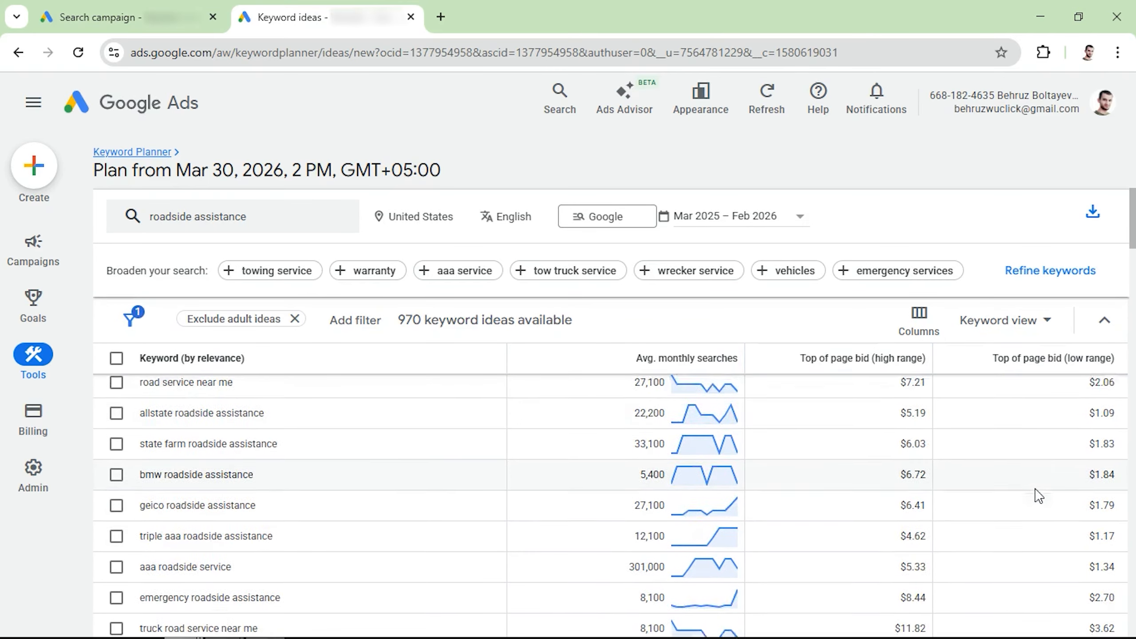
{"action": "scroll", "coordinate": [1035, 499], "scroll_direction": "down", "scroll_amount": 3}
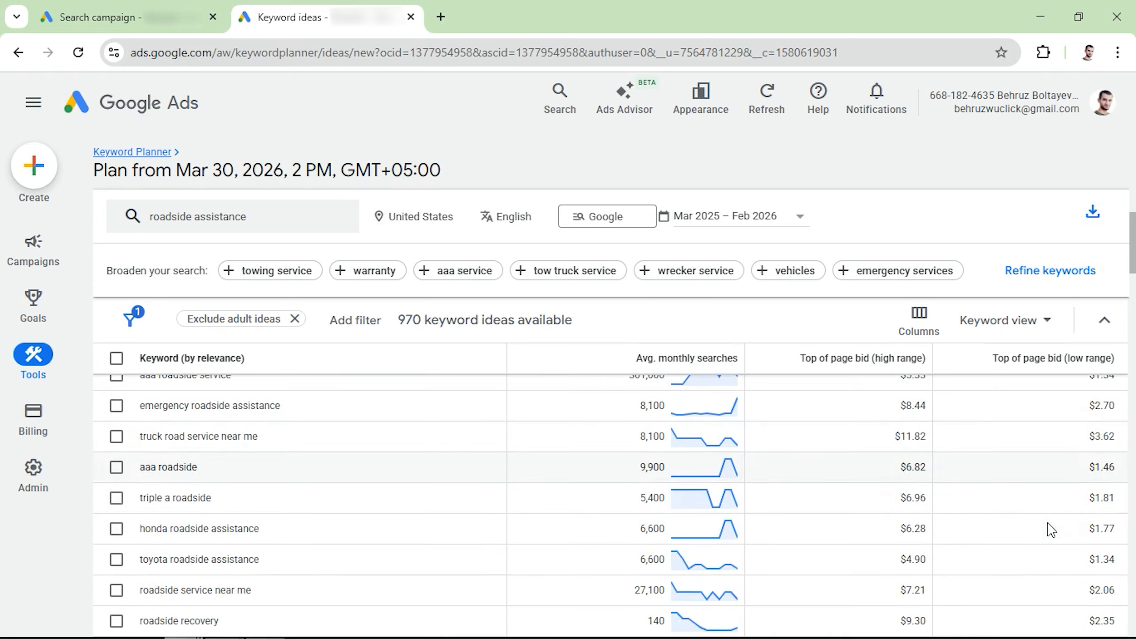
Change the keyword ideas location from United States to New York, New York city.
{"action": "scroll", "coordinate": [922, 560], "scroll_direction": "down", "scroll_amount": 6}
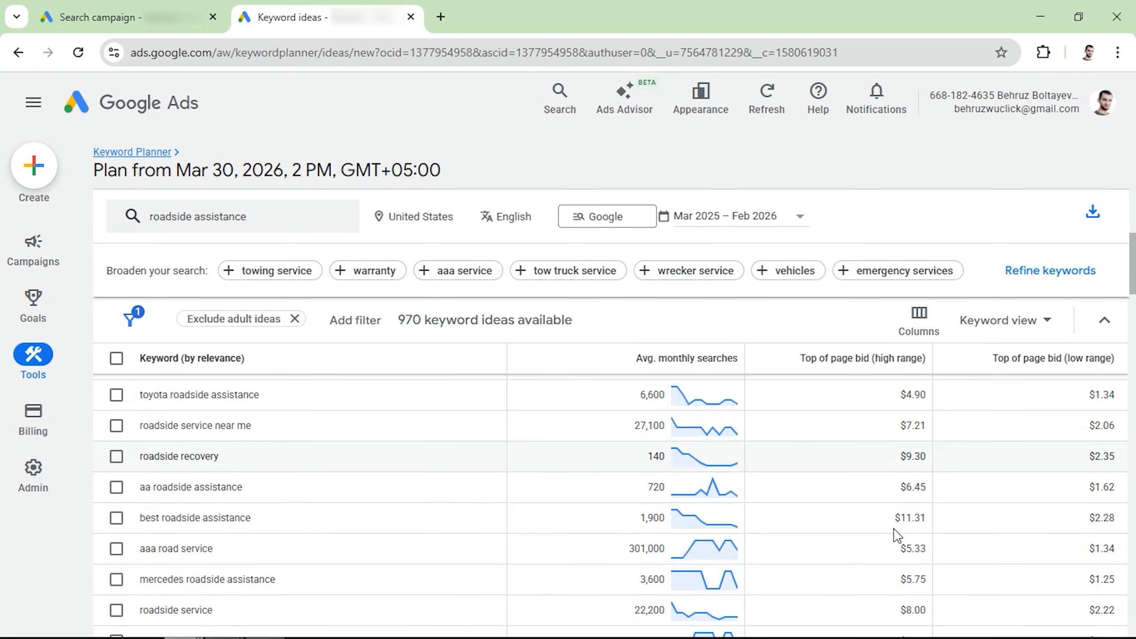
{"action": "scroll", "coordinate": [913, 559], "scroll_direction": "down", "scroll_amount": 6}
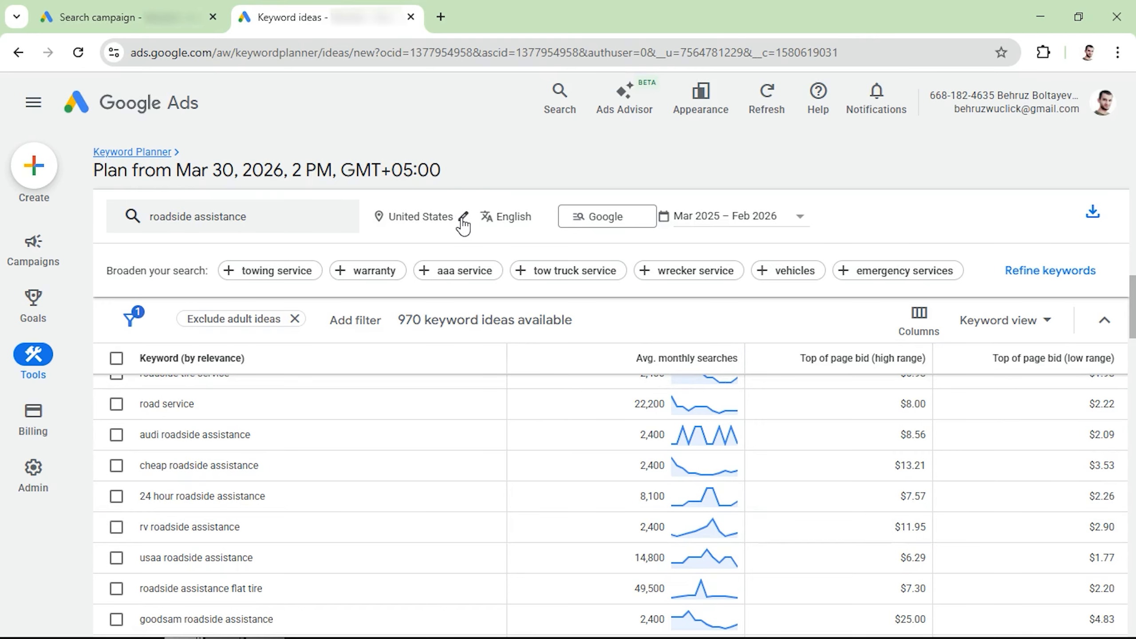
{"action": "left_click", "coordinate": [463, 218]}
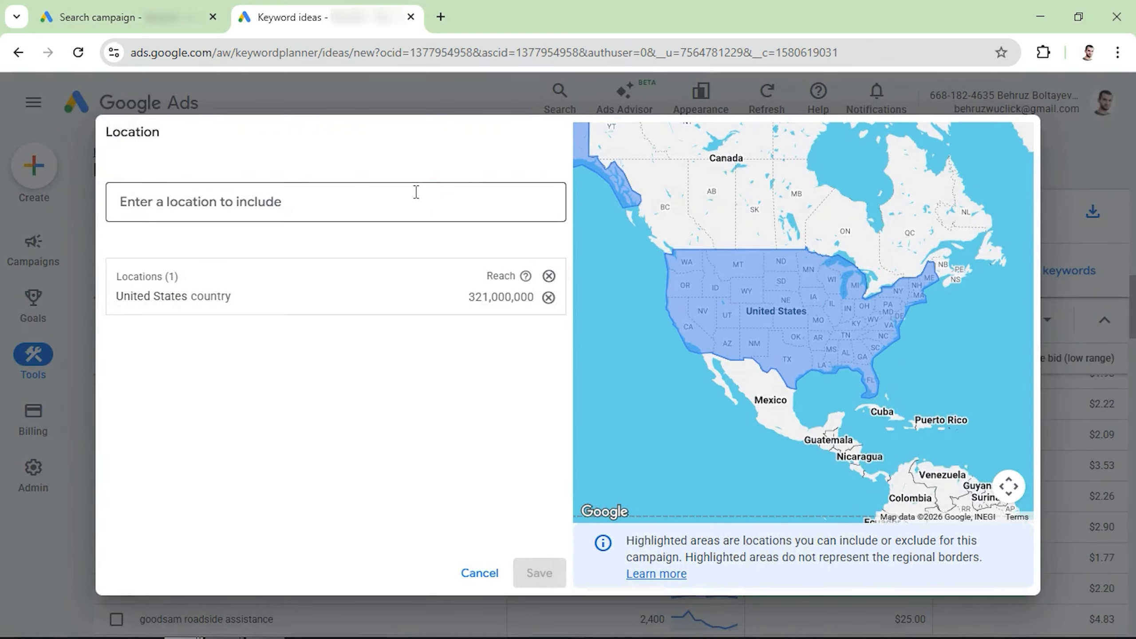
{"action": "type", "text": "new york"}
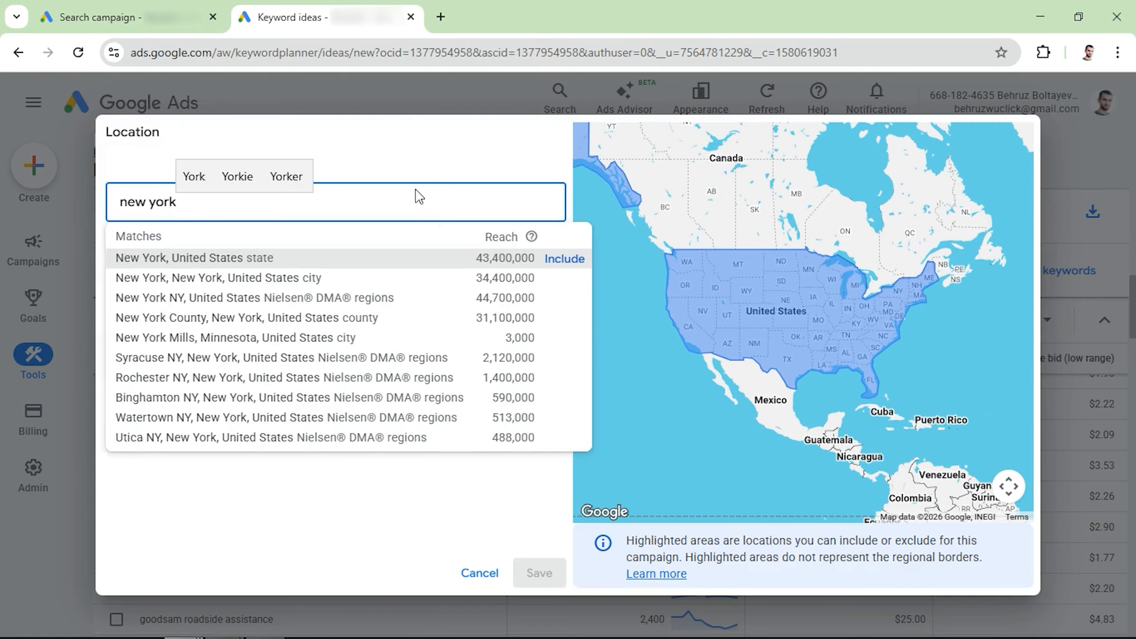
{"action": "left_click", "coordinate": [563, 281]}
{"action": "left_click", "coordinate": [549, 318]}
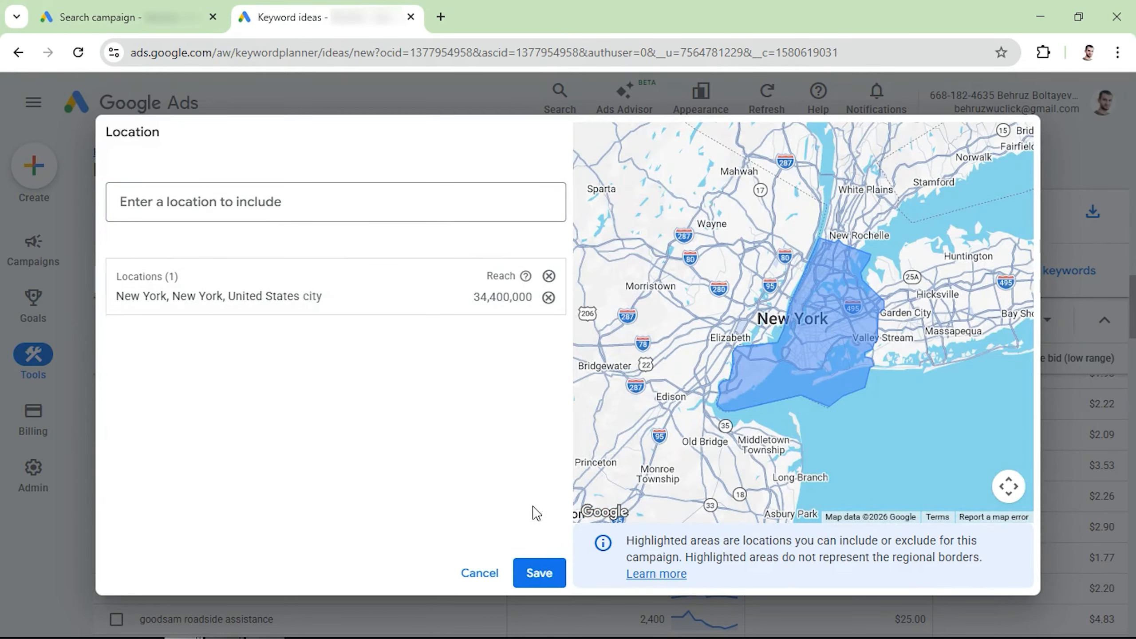
{"action": "left_click", "coordinate": [546, 573]}
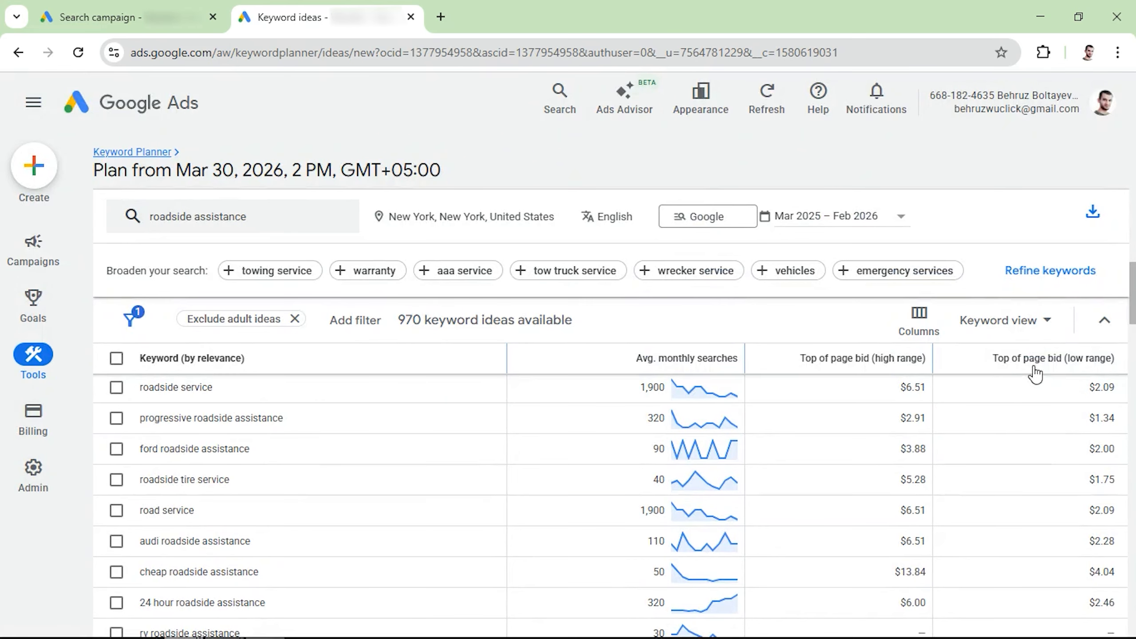
Review the New York roadside assistance keyword ideas with their monthly searches and top of page bids.
{"action": "scroll", "coordinate": [964, 437], "scroll_direction": "up", "scroll_amount": 10}
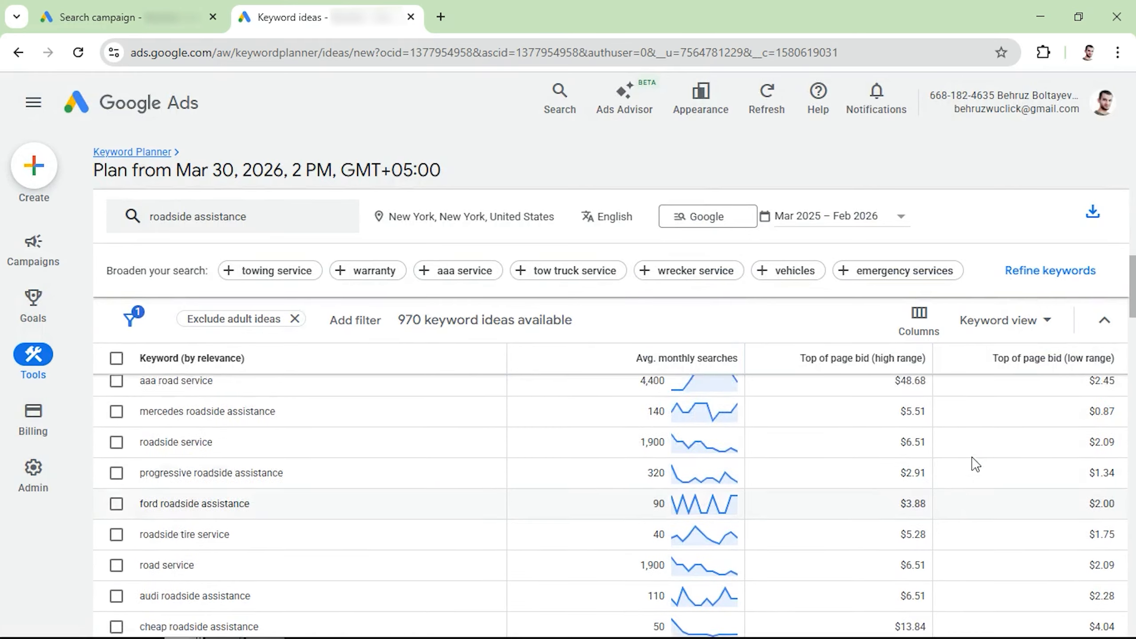
{"action": "scroll", "coordinate": [972, 460], "scroll_direction": "up", "scroll_amount": 3}
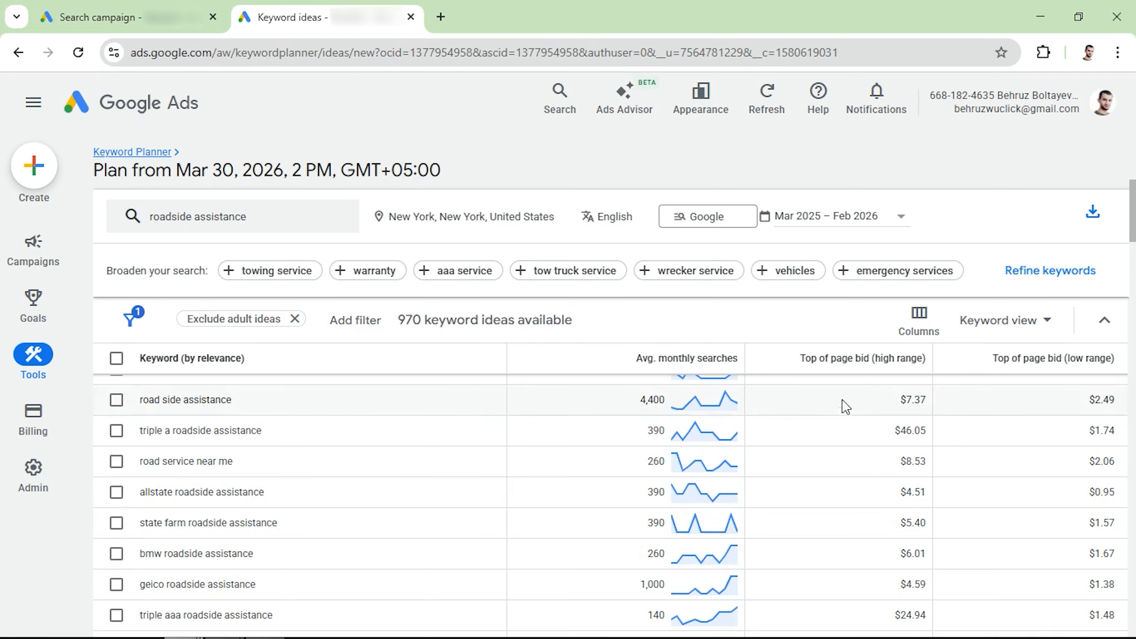
{"action": "scroll", "coordinate": [901, 462], "scroll_direction": "down", "scroll_amount": 2}
{"action": "scroll", "coordinate": [908, 494], "scroll_direction": "up", "scroll_amount": 5}
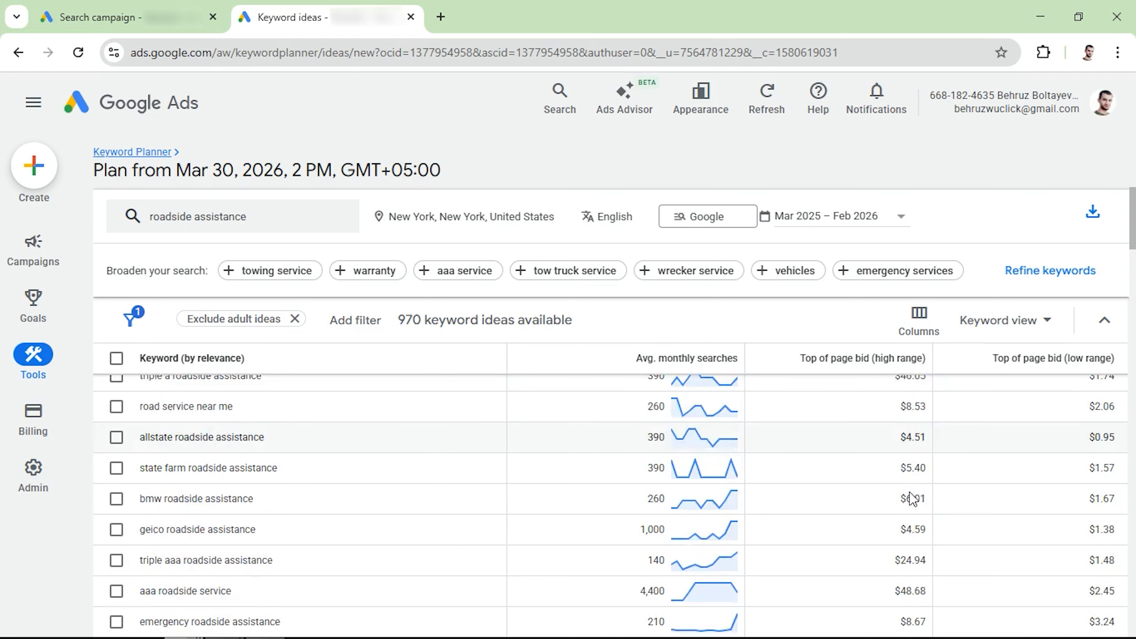
{"action": "scroll", "coordinate": [907, 492], "scroll_direction": "up", "scroll_amount": 2}
{"action": "scroll", "coordinate": [901, 492], "scroll_direction": "down", "scroll_amount": 1}
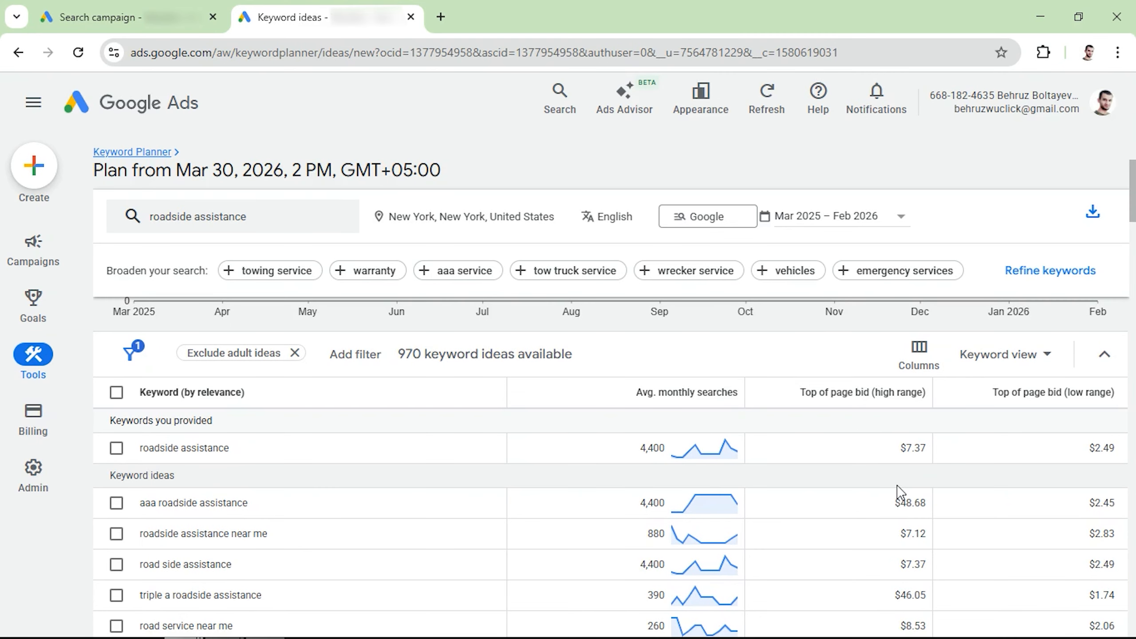
Switch back to the campaign tab, set the maximum CPC bid limit to $6, and continue to campaign settings.
{"action": "left_click", "coordinate": [134, 7]}
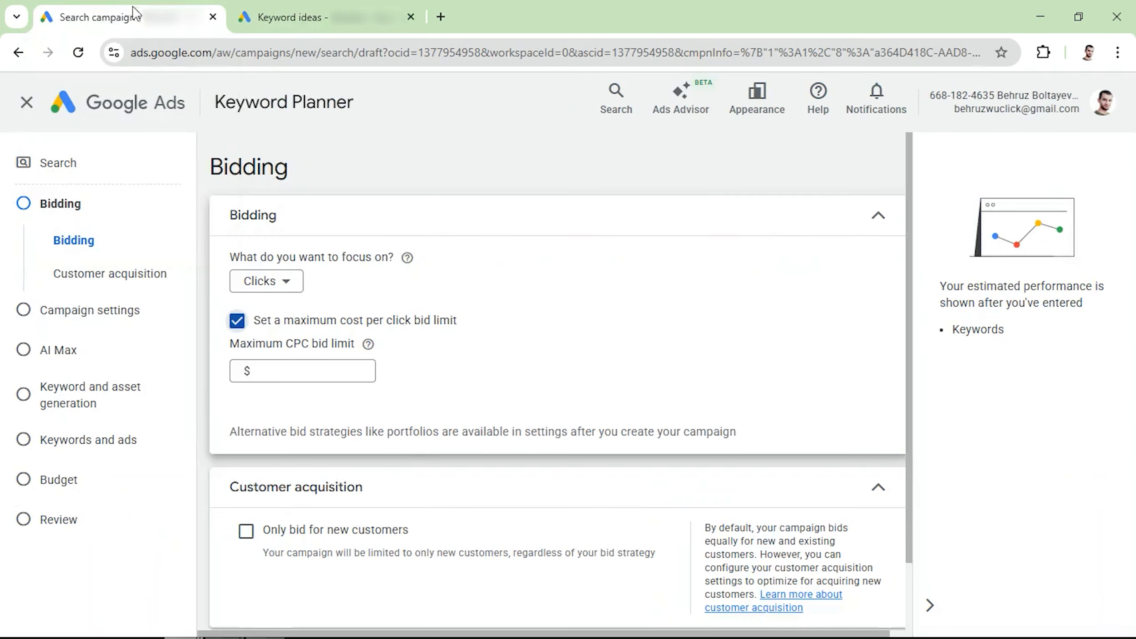
{"action": "left_click", "coordinate": [300, 370]}
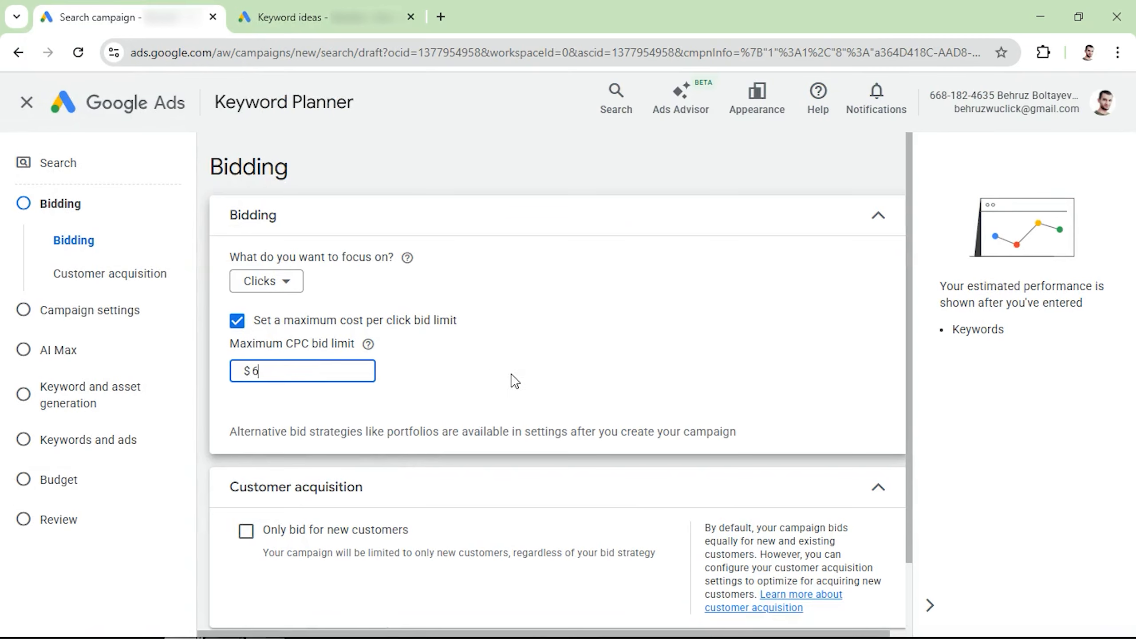
{"action": "type", "text": "6"}
{"action": "scroll", "coordinate": [515, 381], "scroll_direction": "down", "scroll_amount": 2}
{"action": "left_click", "coordinate": [874, 593]}
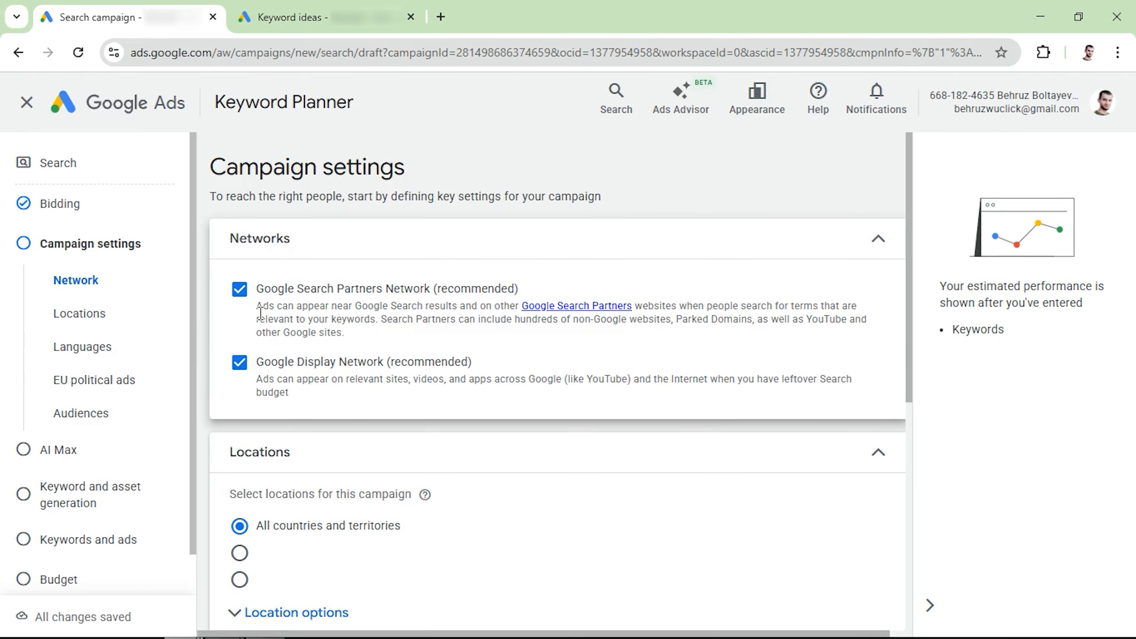
Turn off the Google Search Partners Network and Google Display Network options.
{"action": "left_click", "coordinate": [238, 291]}
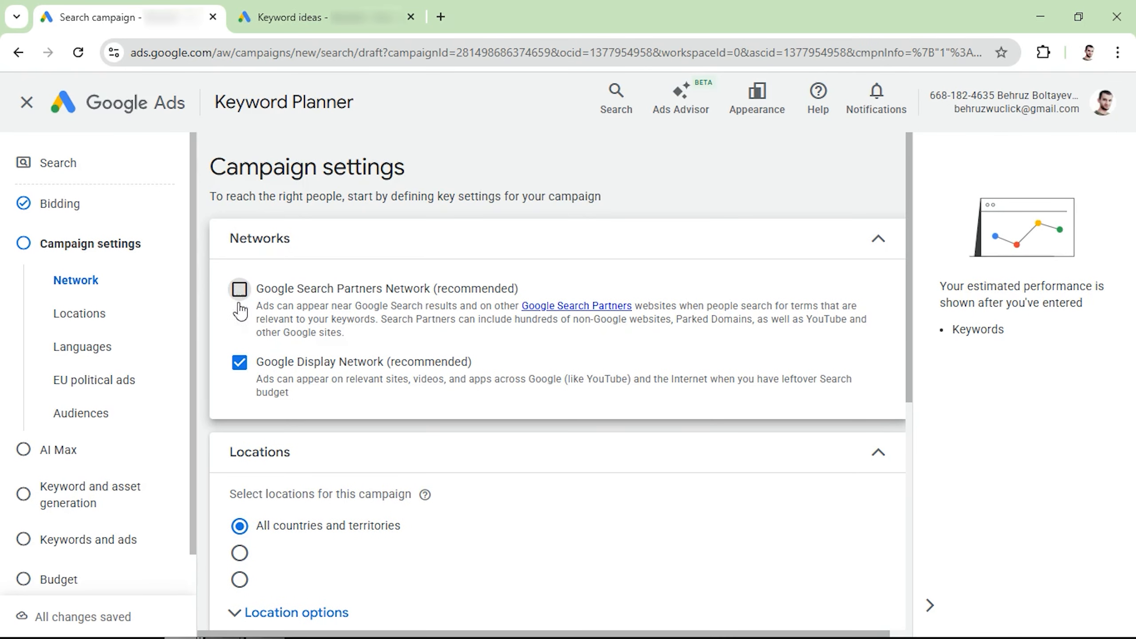
{"action": "left_click", "coordinate": [240, 365]}
Target the campaign to another location: New York, New York, United States city.
{"action": "scroll", "coordinate": [309, 332], "scroll_direction": "down", "scroll_amount": 5}
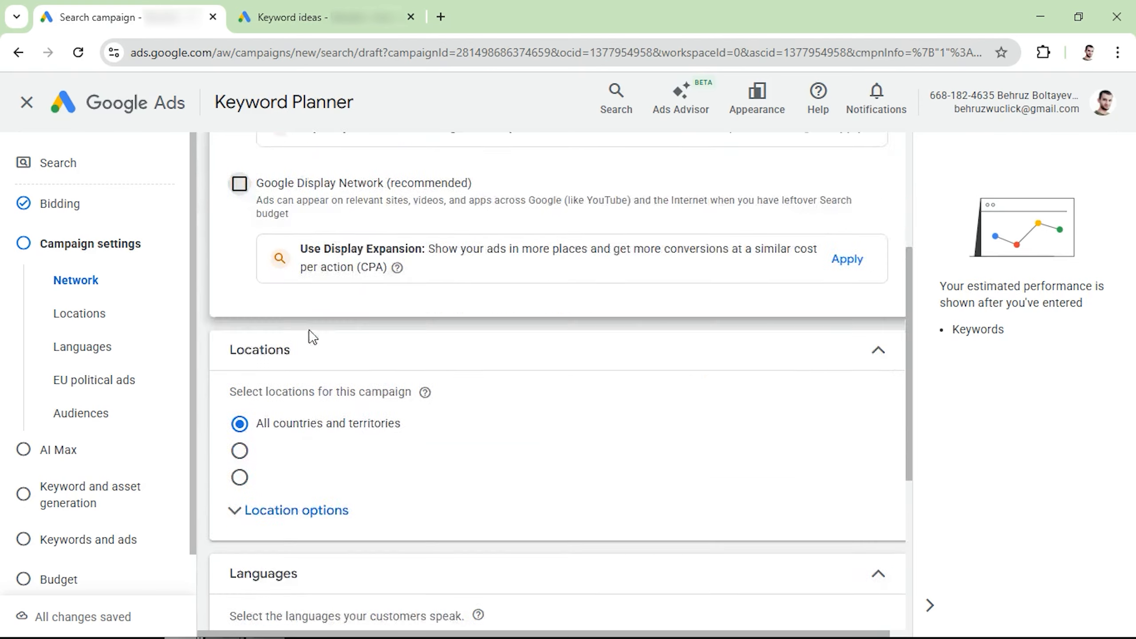
{"action": "left_click", "coordinate": [239, 394]}
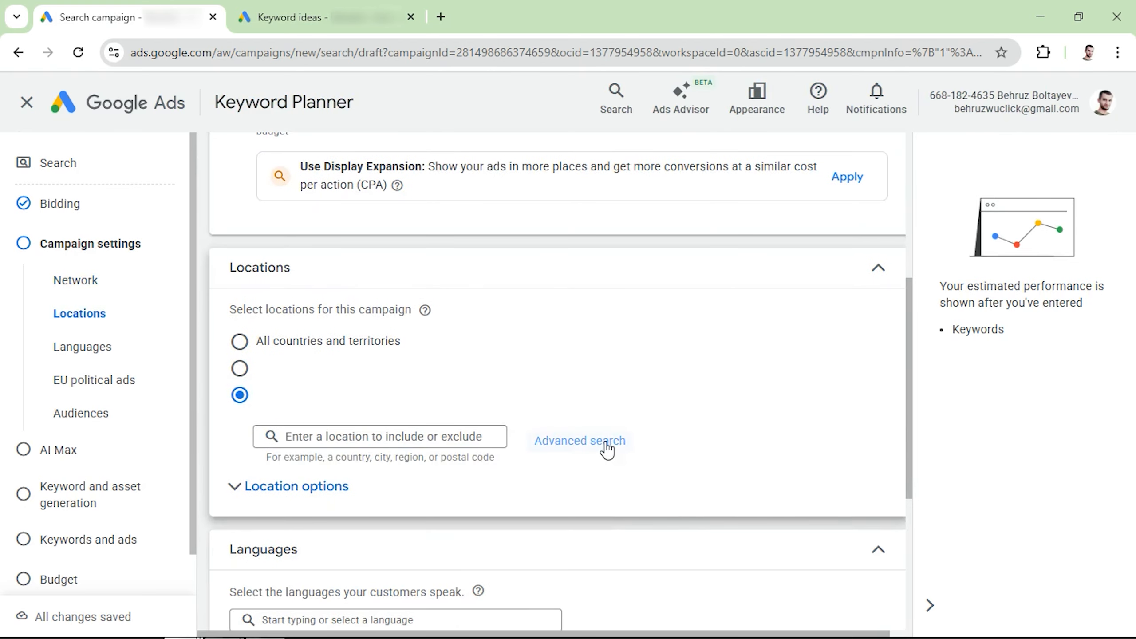
{"action": "left_click", "coordinate": [559, 437]}
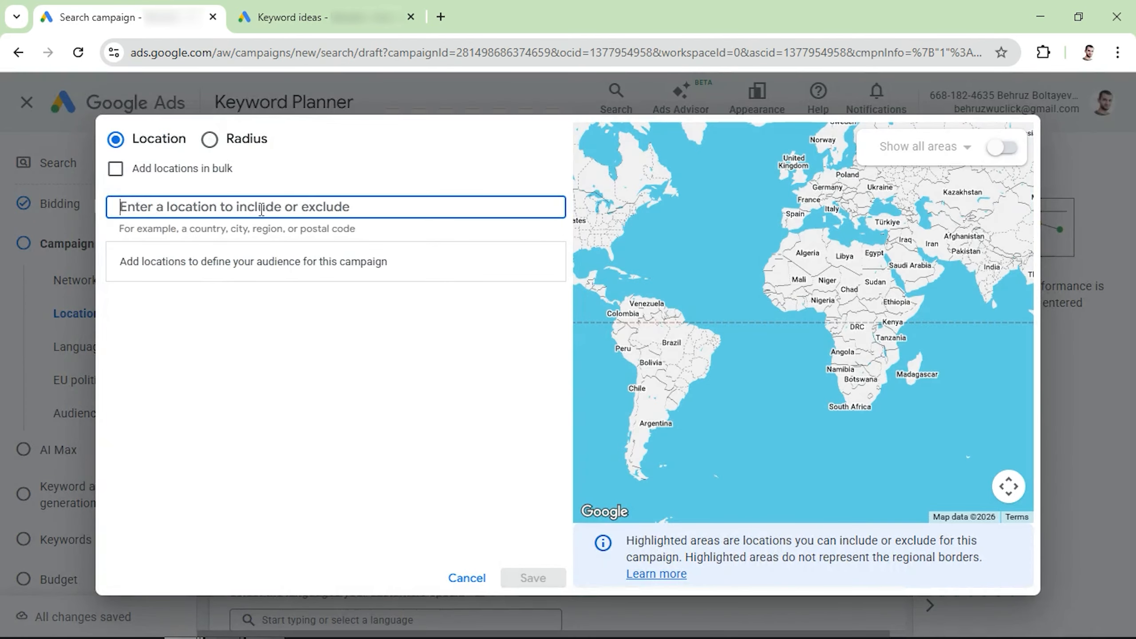
{"action": "type", "text": "new york c"}
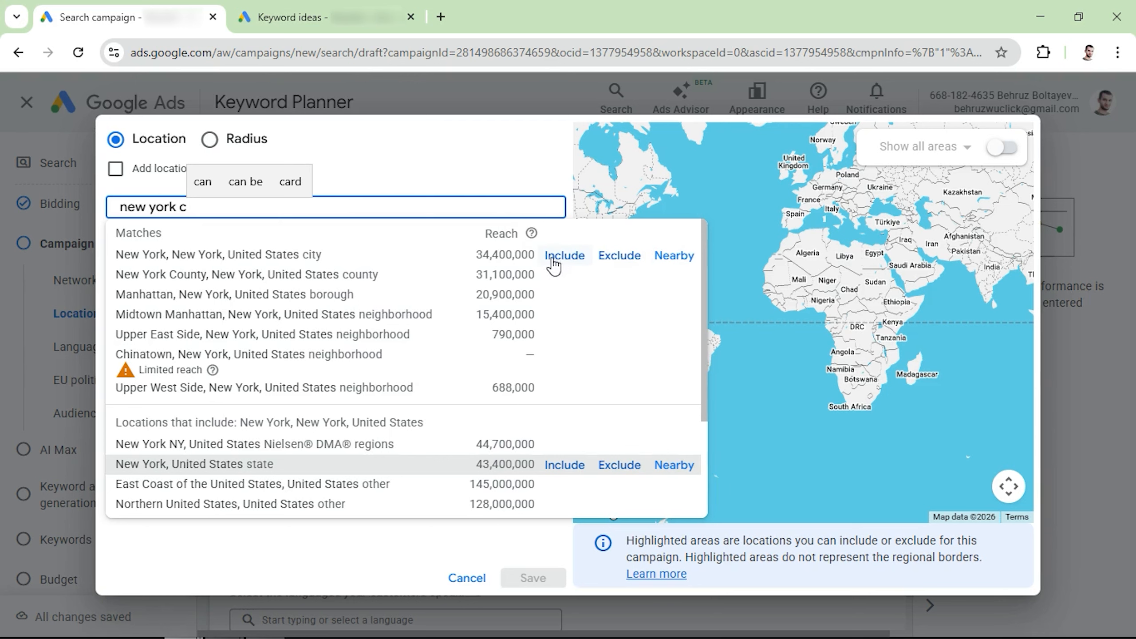
{"action": "left_click", "coordinate": [560, 262]}
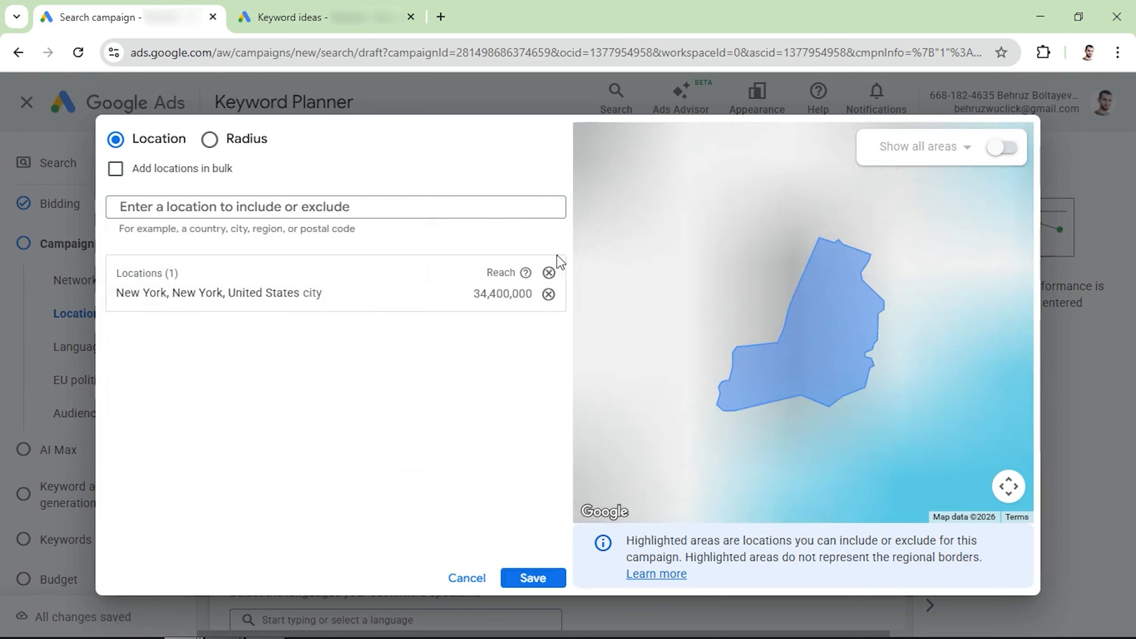
{"action": "left_click", "coordinate": [532, 578]}
Set the location option to Presence: people in or regularly in your included locations.
{"action": "scroll", "coordinate": [320, 414], "scroll_direction": "down", "scroll_amount": 3}
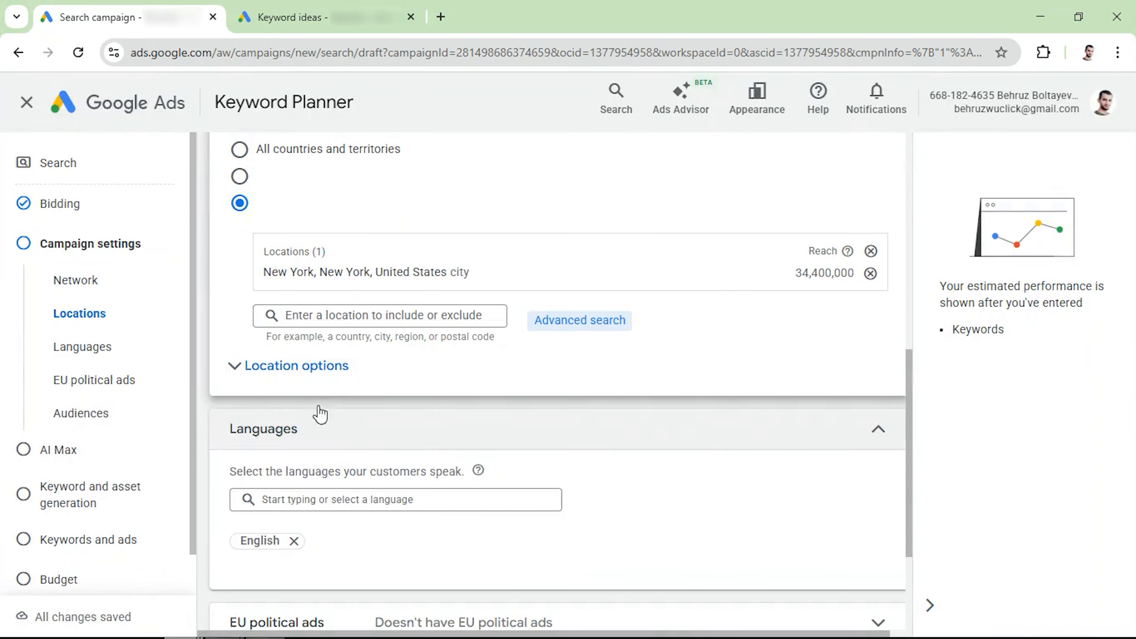
{"action": "left_click", "coordinate": [300, 366]}
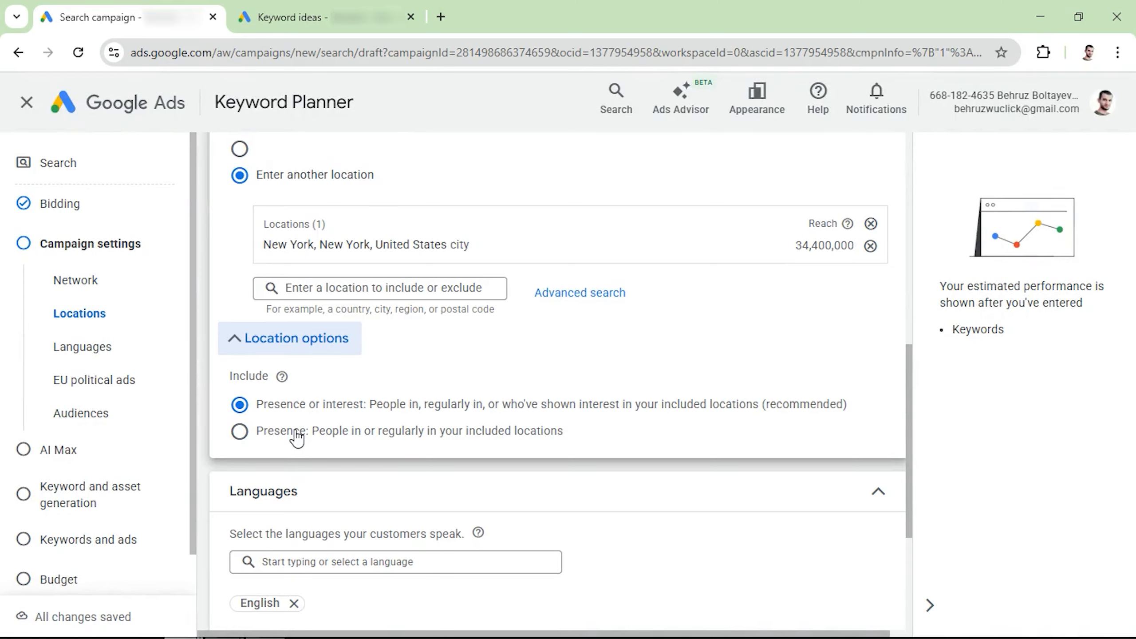
{"action": "left_click", "coordinate": [297, 433]}
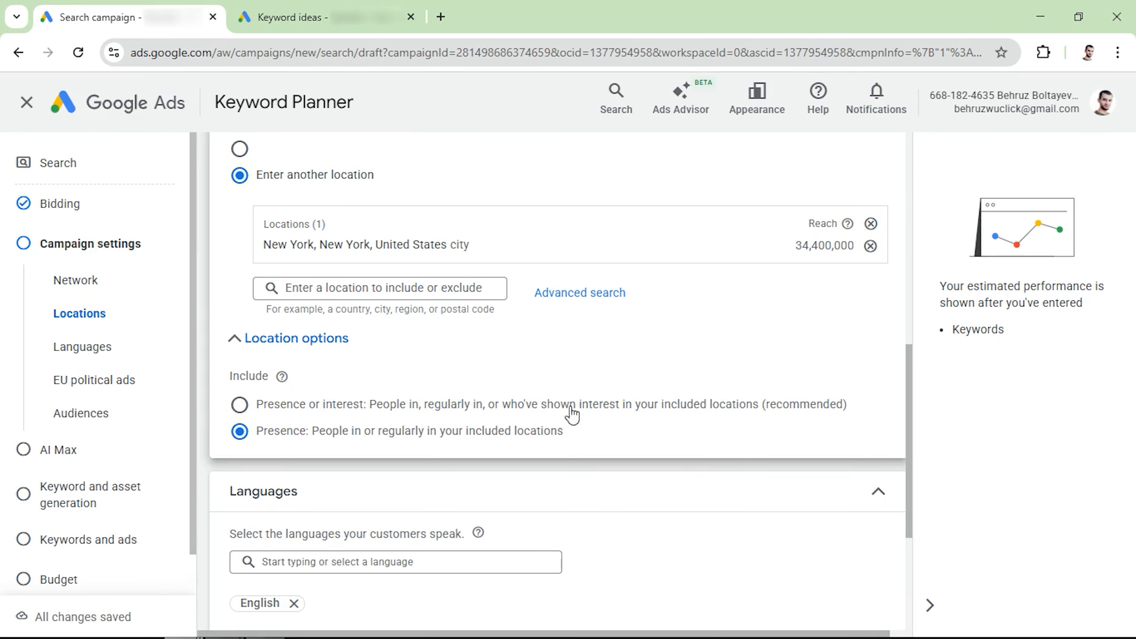
{"action": "left_click_drag", "start_coordinate": [511, 408], "coordinate": [619, 412]}
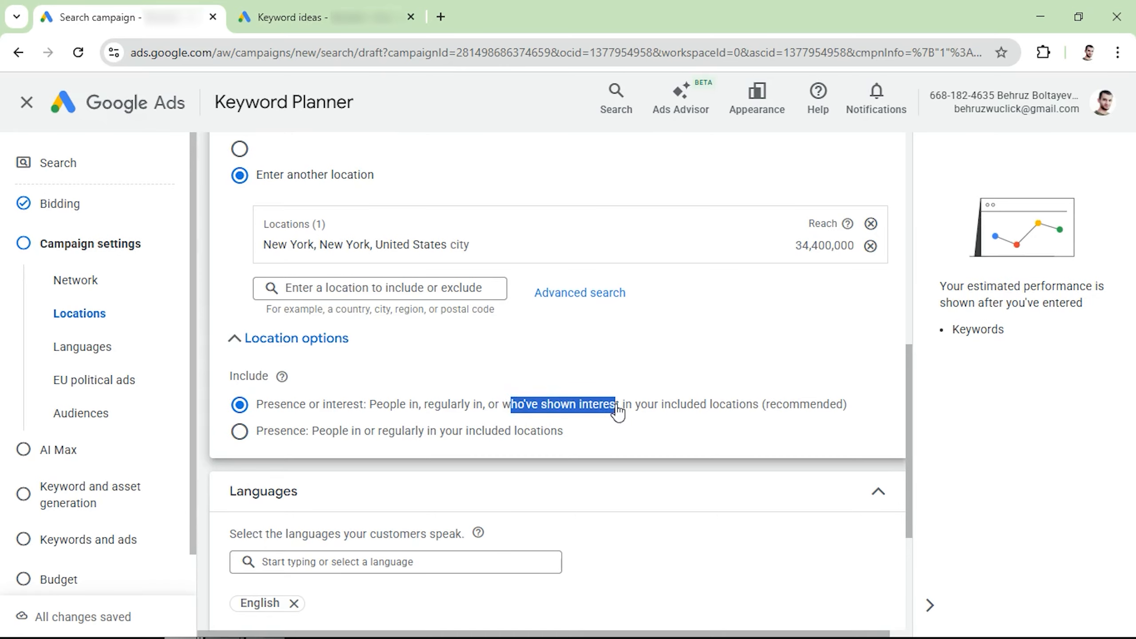
{"action": "left_click", "coordinate": [347, 441]}
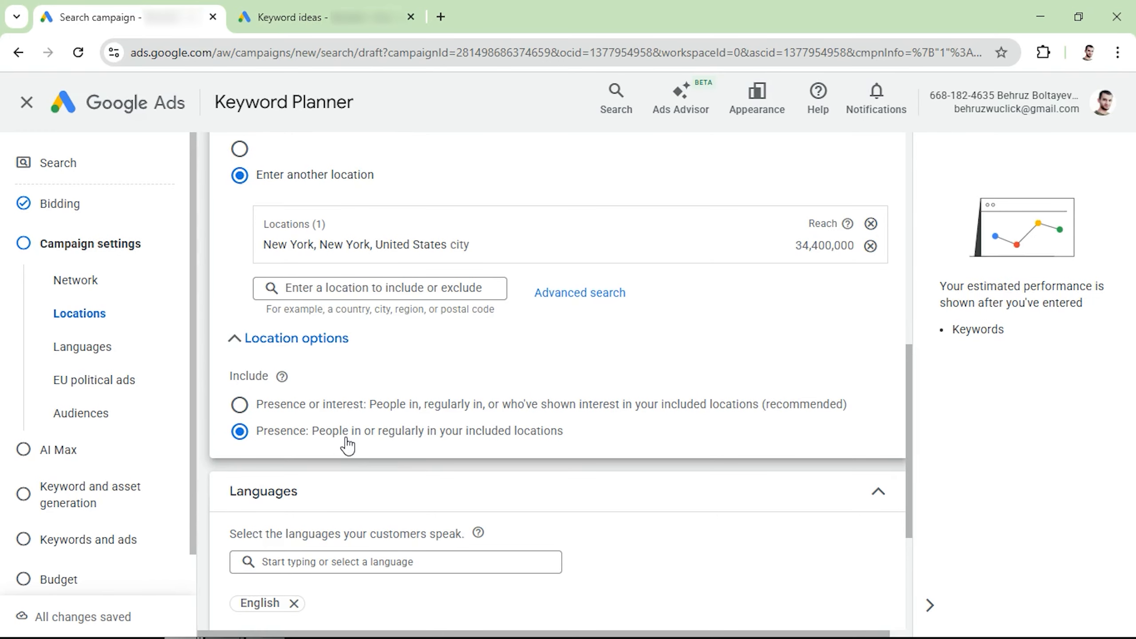
Check the EU political ads answer and open the ad schedule under More settings for editing.
{"action": "scroll", "coordinate": [347, 445], "scroll_direction": "down", "scroll_amount": 3}
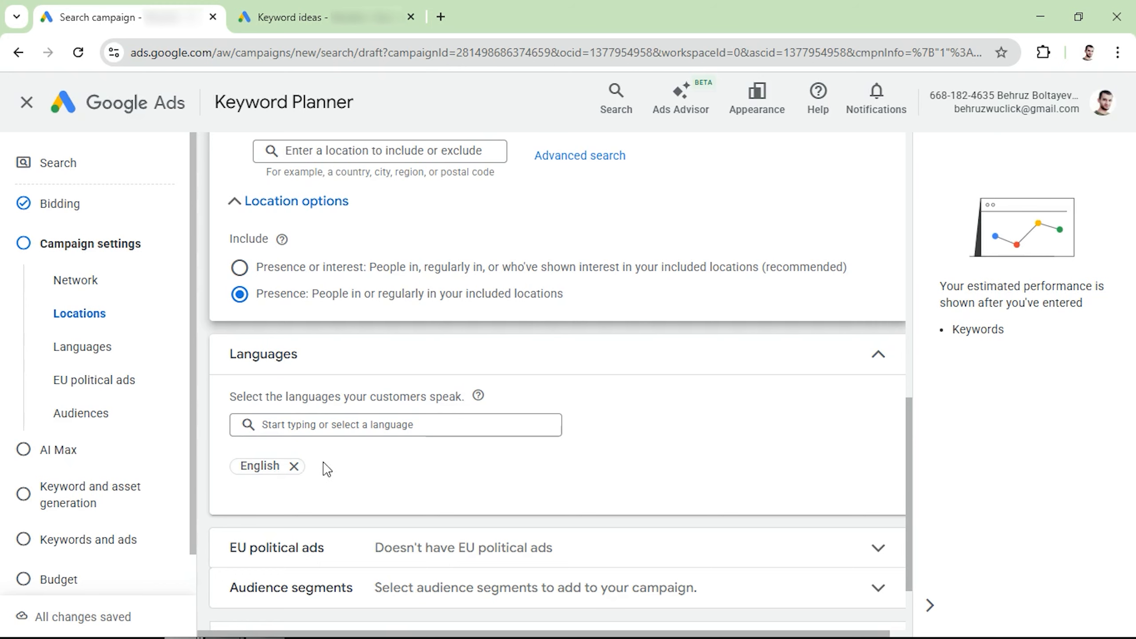
{"action": "scroll", "coordinate": [327, 467], "scroll_direction": "down", "scroll_amount": 2}
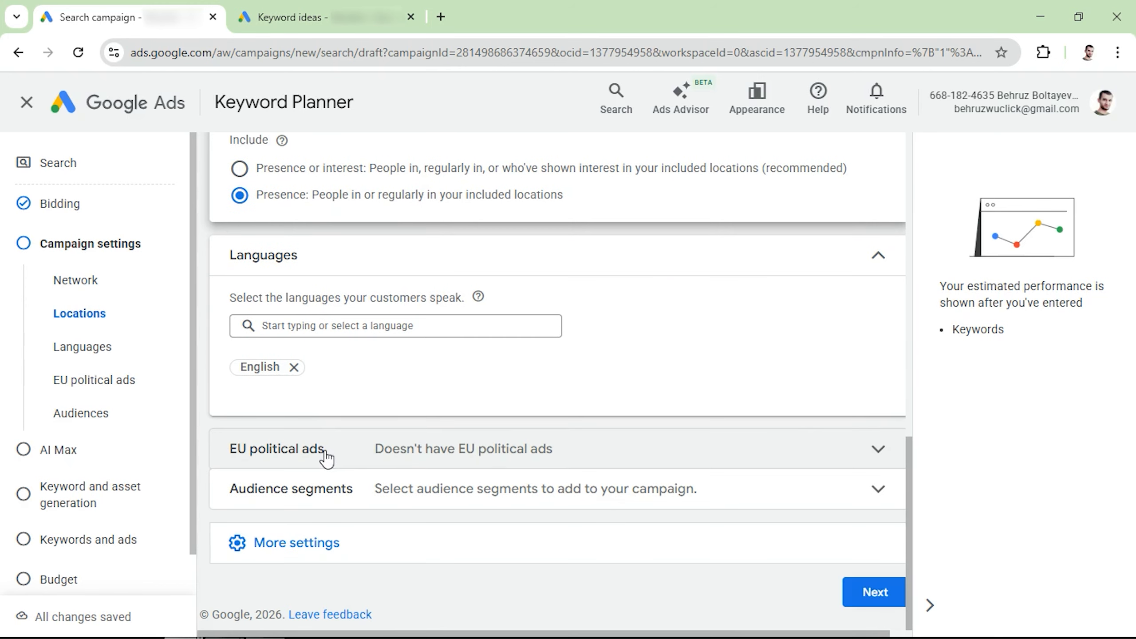
{"action": "left_click", "coordinate": [327, 457]}
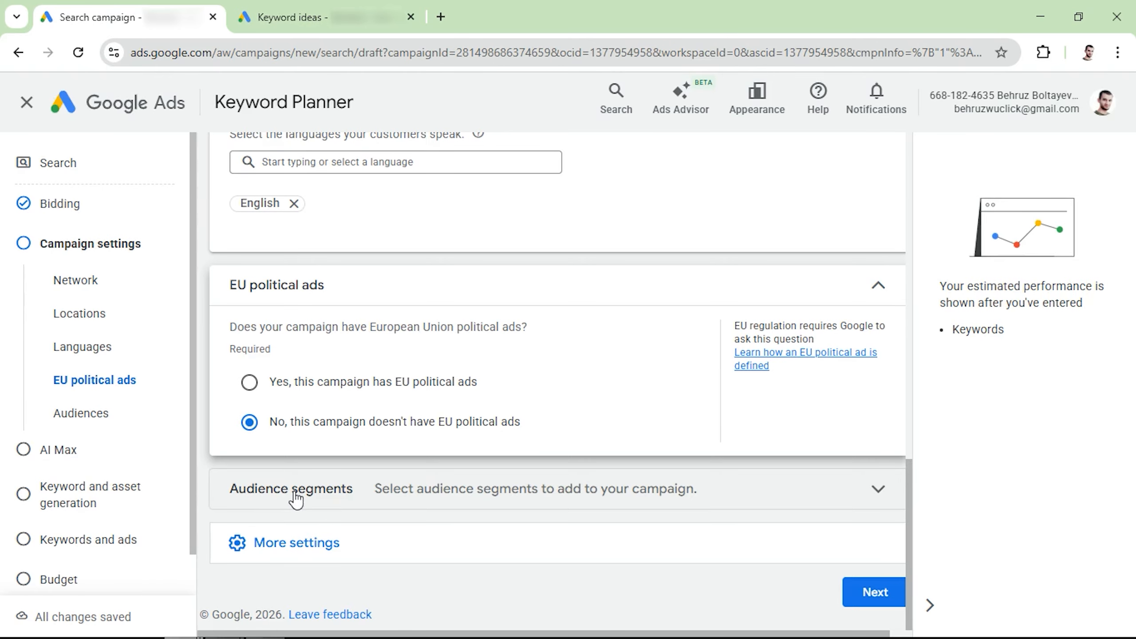
{"action": "left_click", "coordinate": [268, 542]}
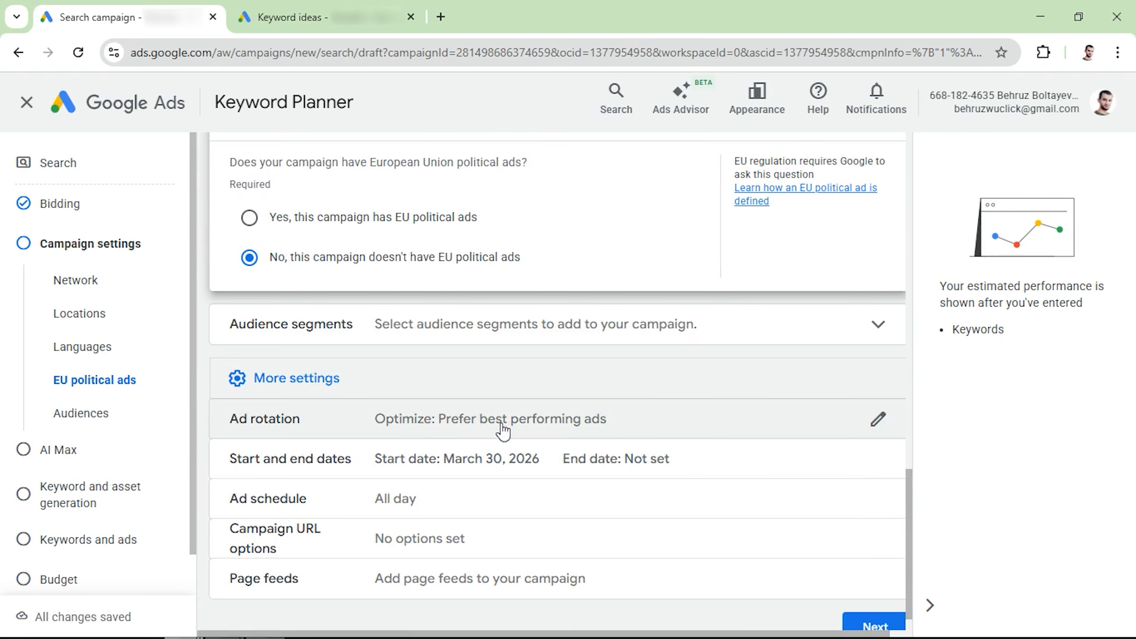
{"action": "scroll", "coordinate": [286, 467], "scroll_direction": "down", "scroll_amount": 1}
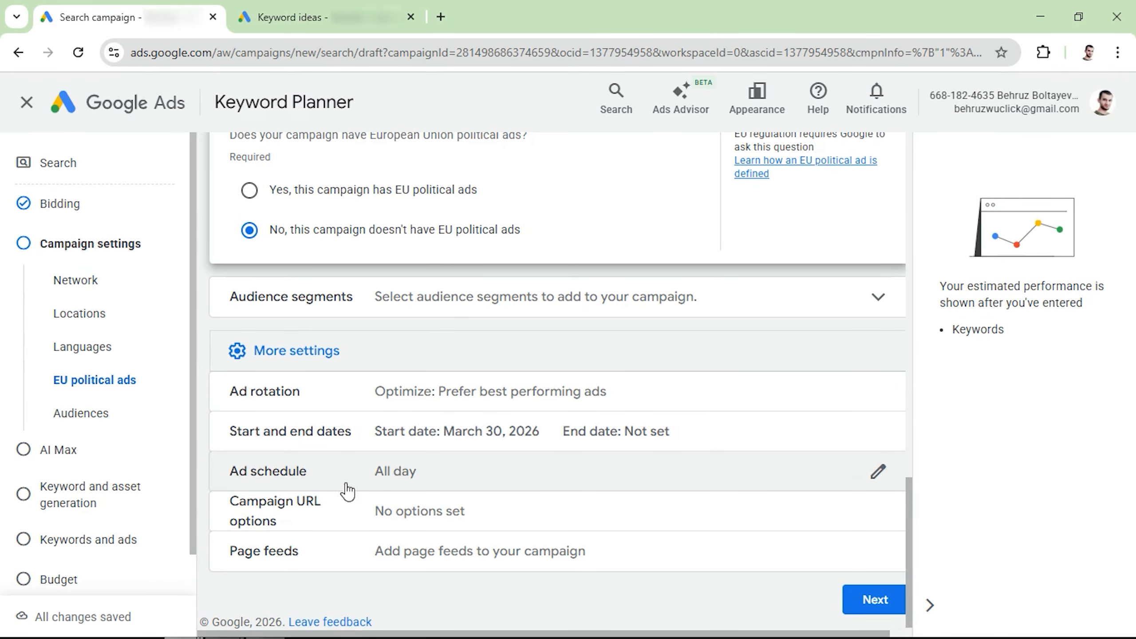
{"action": "left_click", "coordinate": [885, 472]}
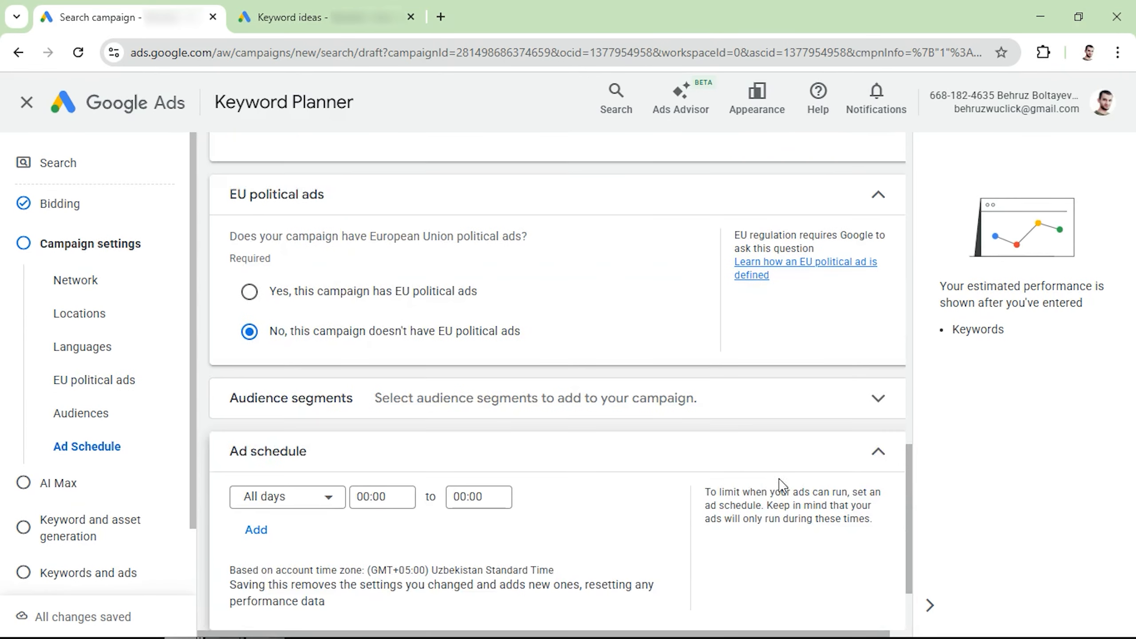
Set the ad schedule to run all days from 08:00 to 20:00.
{"action": "left_click", "coordinate": [380, 376]}
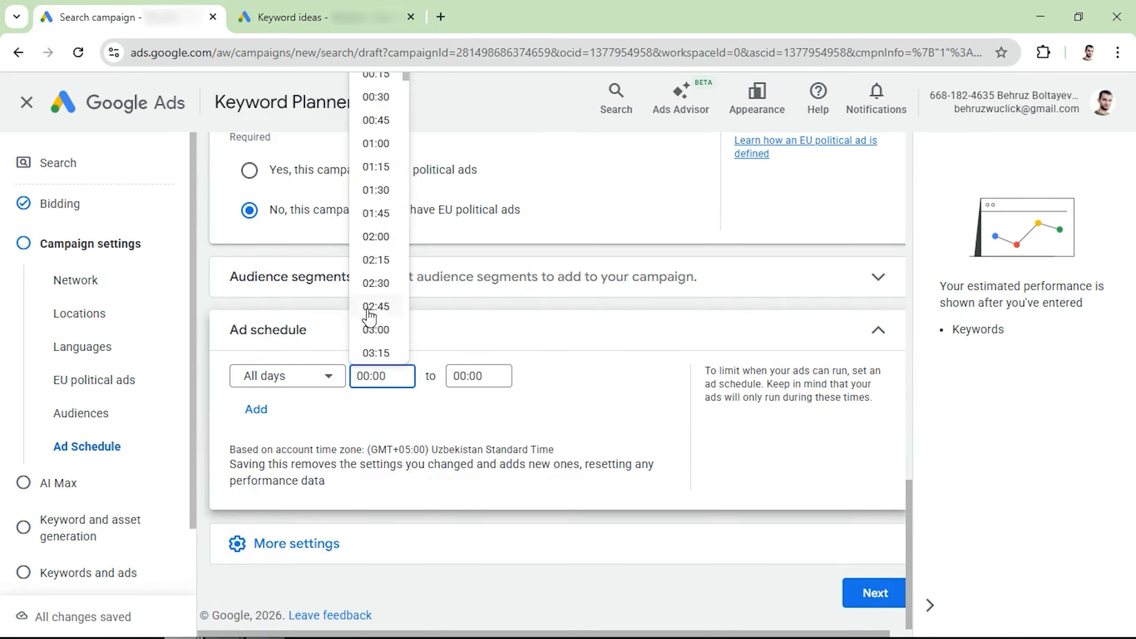
{"action": "scroll", "coordinate": [369, 318], "scroll_direction": "down", "scroll_amount": 5}
{"action": "scroll", "coordinate": [368, 319], "scroll_direction": "down", "scroll_amount": 5}
{"action": "left_click", "coordinate": [376, 157]}
{"action": "left_click", "coordinate": [456, 388]}
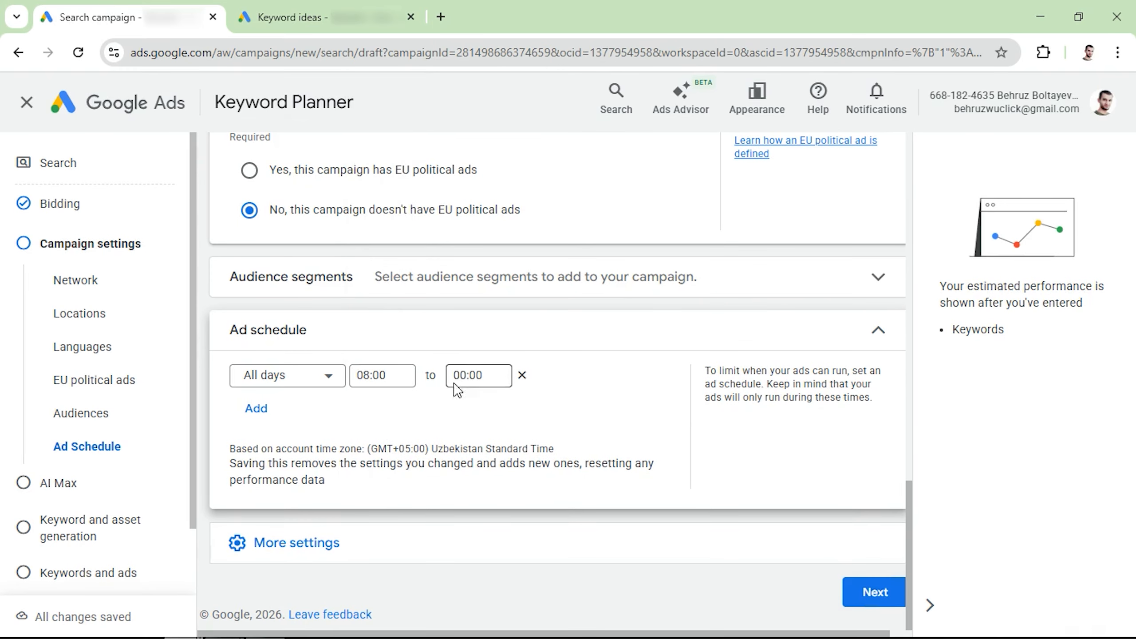
{"action": "scroll", "coordinate": [472, 278], "scroll_direction": "down", "scroll_amount": 20}
{"action": "left_click", "coordinate": [472, 271]}
Expand More settings and continue to the AI Max step.
{"action": "left_click", "coordinate": [278, 549]}
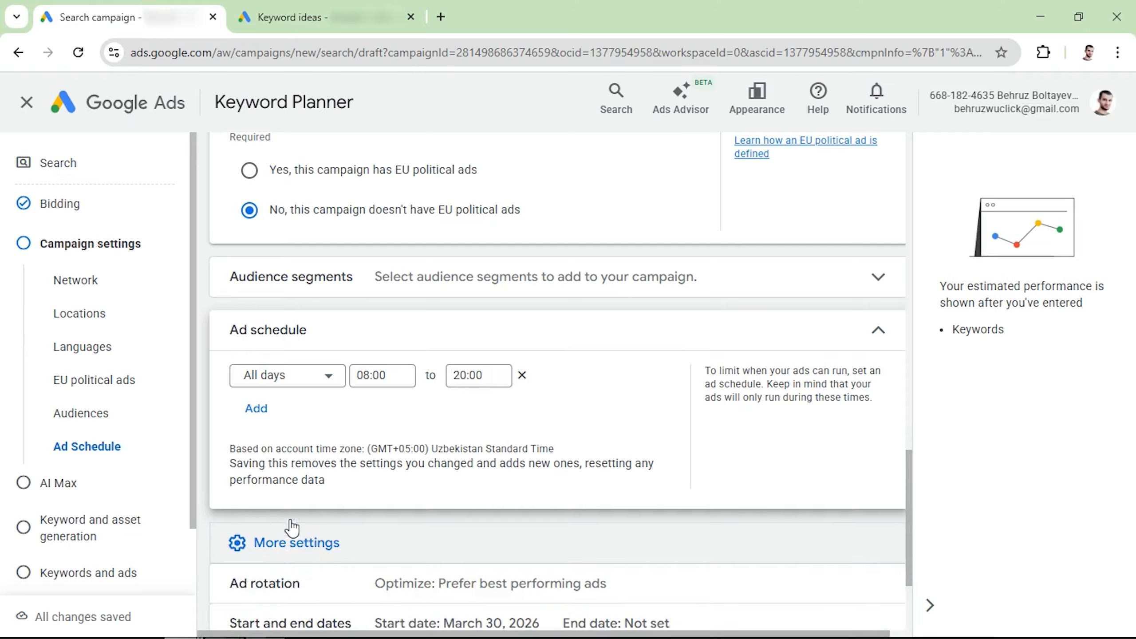
{"action": "scroll", "coordinate": [291, 528], "scroll_direction": "down", "scroll_amount": 4}
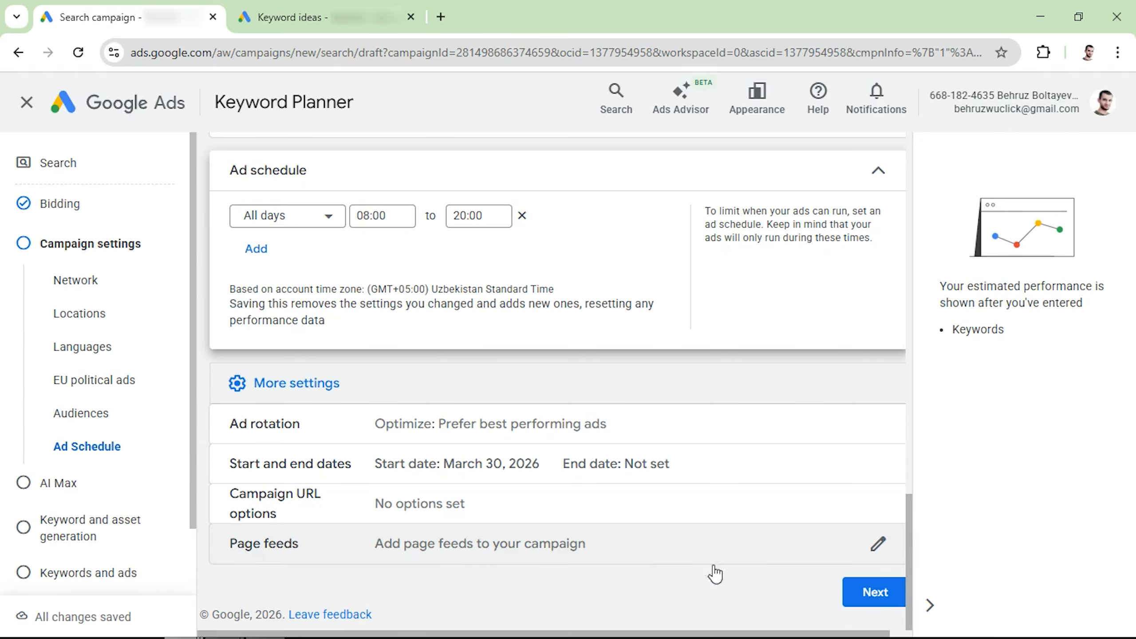
{"action": "left_click", "coordinate": [873, 594]}
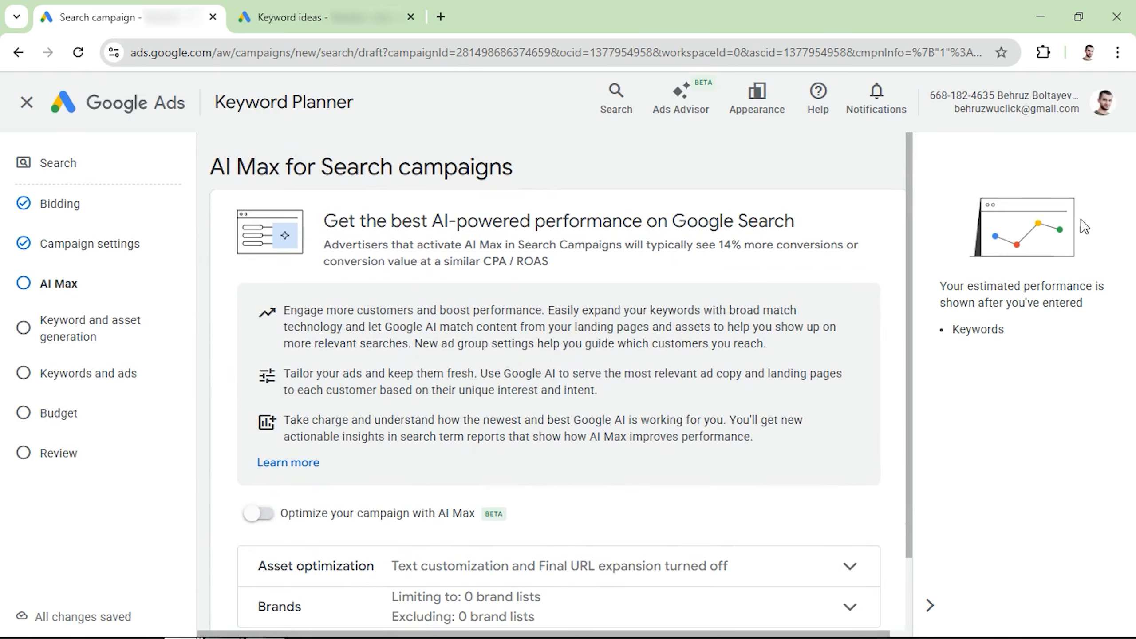
{"action": "scroll", "coordinate": [443, 275], "scroll_direction": "down", "scroll_amount": 1}
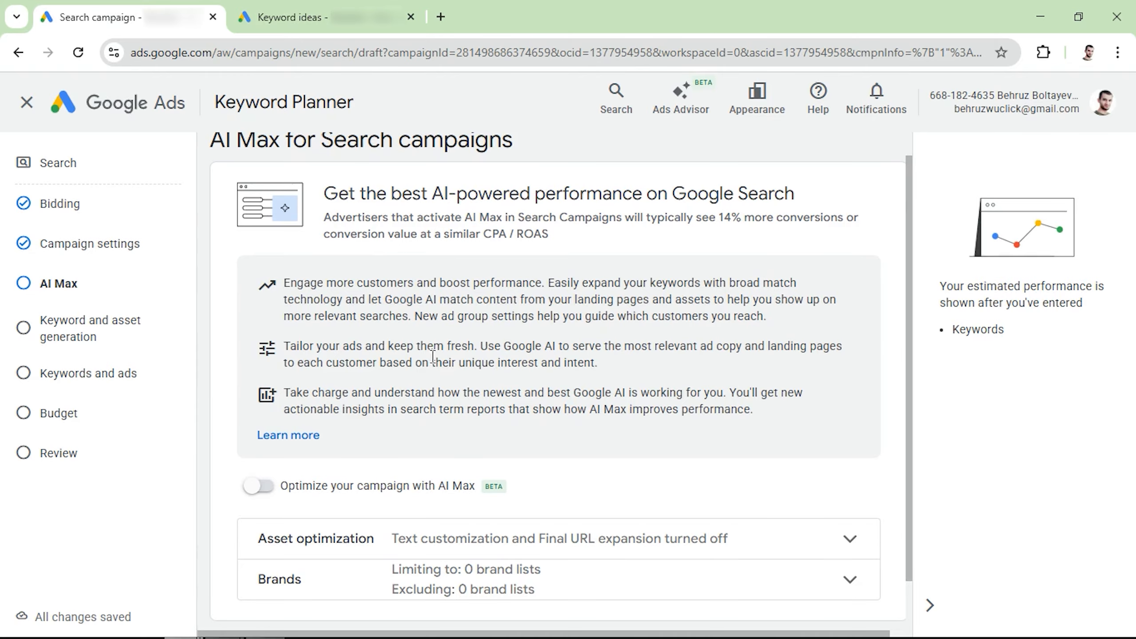
Leave AI Max turned off and continue to the keyword and asset generation step.
{"action": "scroll", "coordinate": [430, 354], "scroll_direction": "down", "scroll_amount": 2}
{"action": "left_click", "coordinate": [874, 601]}
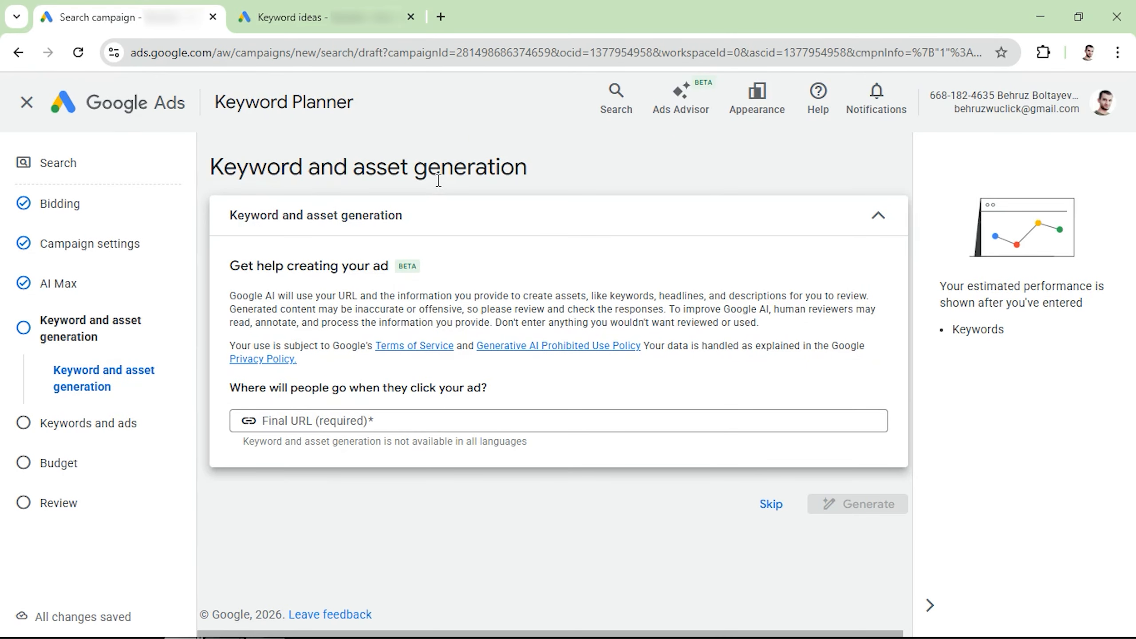
Skip keyword and asset generation and open the ad group's keyword entry box.
{"action": "left_click_drag", "start_coordinate": [233, 296], "coordinate": [316, 296]}
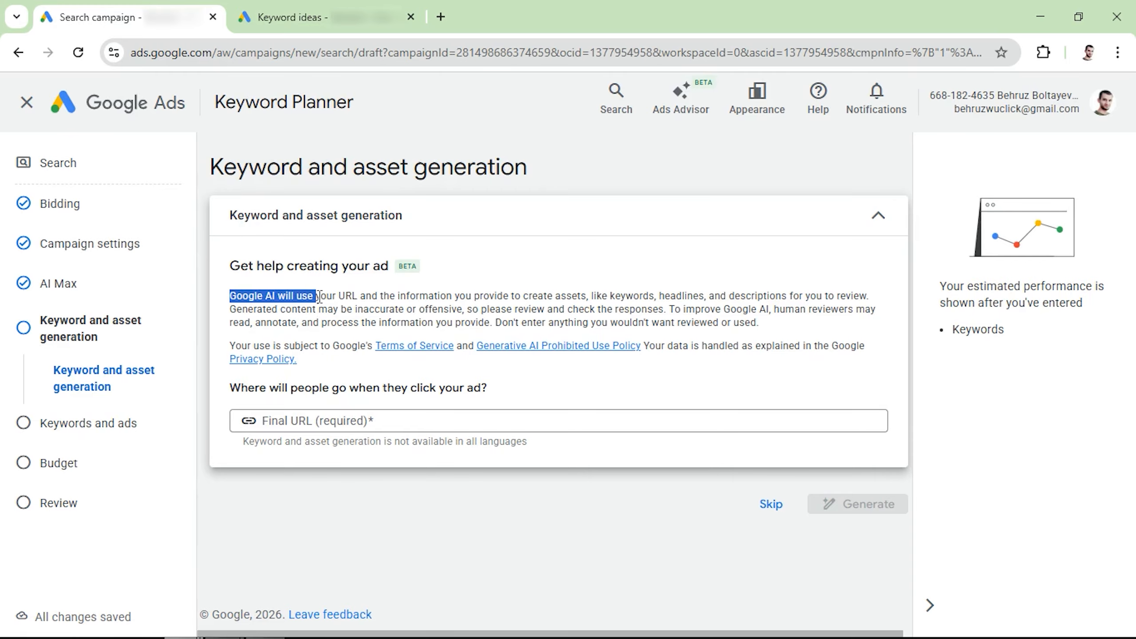
{"action": "left_click", "coordinate": [768, 511]}
{"action": "scroll", "coordinate": [554, 462], "scroll_direction": "down", "scroll_amount": 3}
{"action": "scroll", "coordinate": [327, 466], "scroll_direction": "down", "scroll_amount": 2}
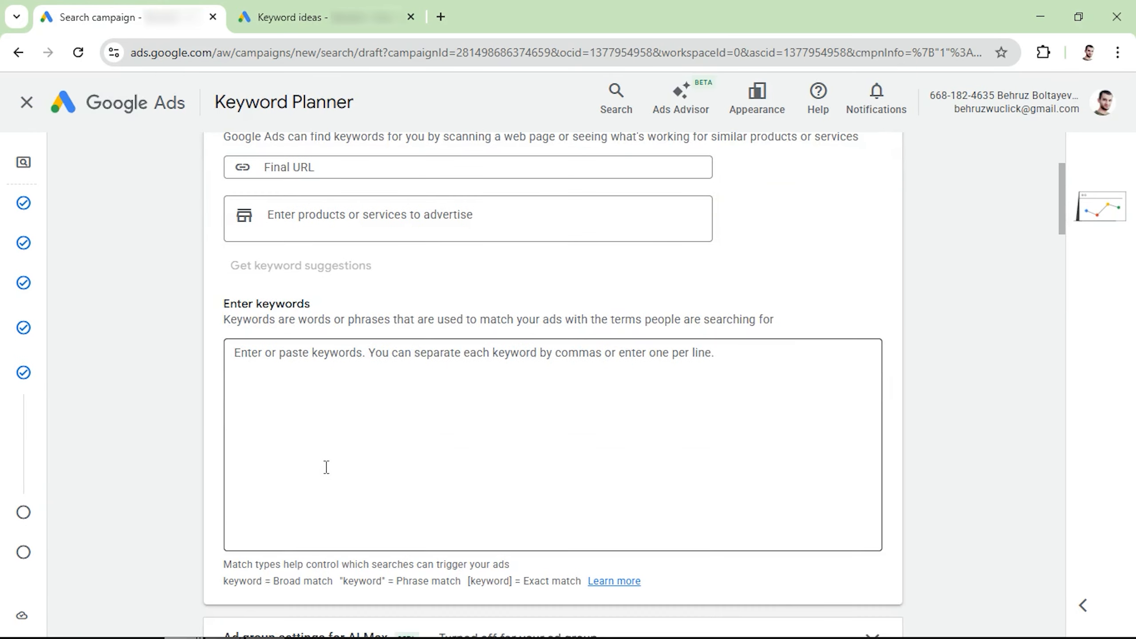
{"action": "left_click", "coordinate": [332, 400]}
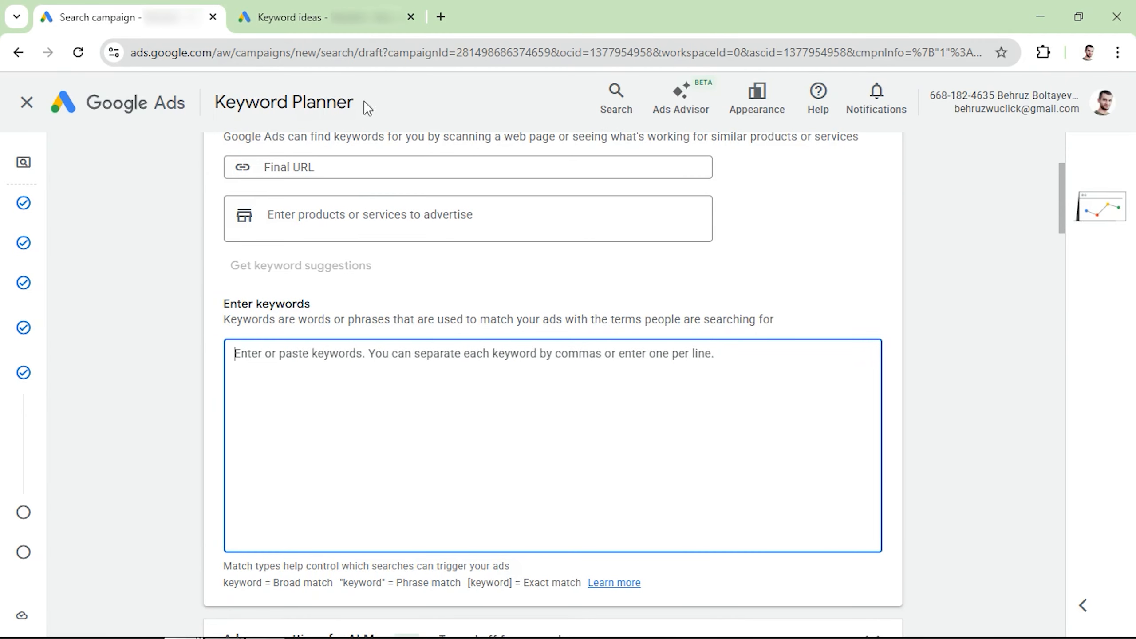
In the keyword ideas list, select eight roadside assistance keywords and copy them.
{"action": "left_click", "coordinate": [341, 23]}
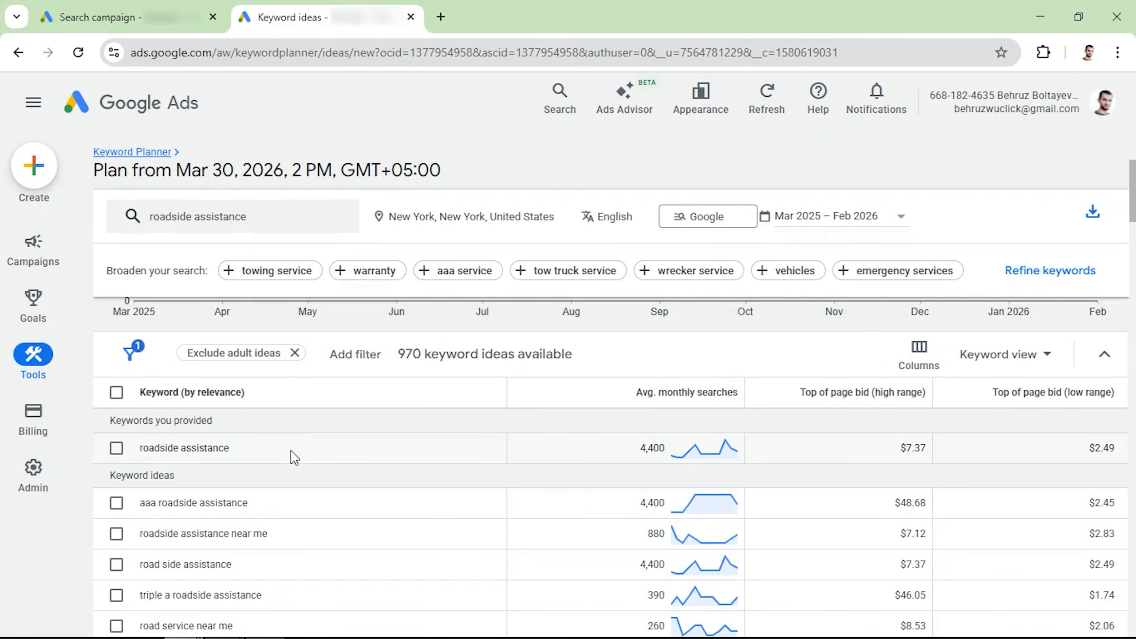
{"action": "left_click", "coordinate": [116, 534]}
{"action": "scroll", "coordinate": [121, 501], "scroll_direction": "down", "scroll_amount": 3}
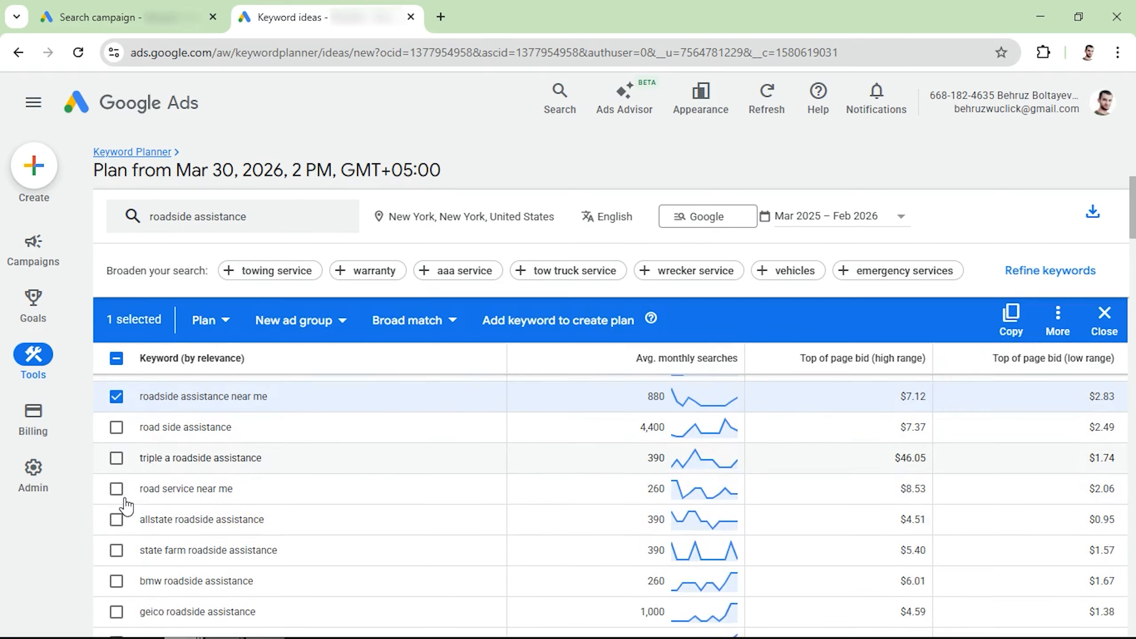
{"action": "left_click", "coordinate": [116, 537]}
{"action": "scroll", "coordinate": [116, 541], "scroll_direction": "down", "scroll_amount": 20}
{"action": "left_click", "coordinate": [116, 550]}
{"action": "left_click", "coordinate": [116, 581]}
{"action": "scroll", "coordinate": [115, 554], "scroll_direction": "down", "scroll_amount": 20}
{"action": "scroll", "coordinate": [295, 434], "scroll_direction": "up", "scroll_amount": 3}
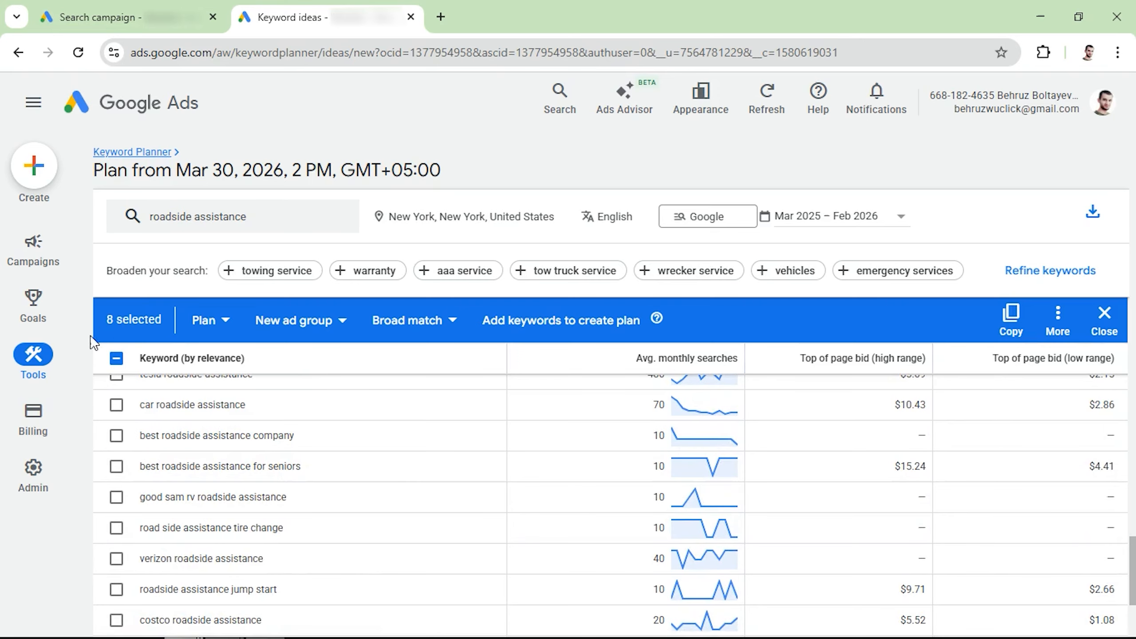
{"action": "left_click", "coordinate": [1010, 317]}
Paste the copied keywords into the ad group's keyword box.
{"action": "left_click", "coordinate": [130, 16]}
{"action": "left_click", "coordinate": [311, 424]}
{"action": "key", "text": "ctrl+v"}
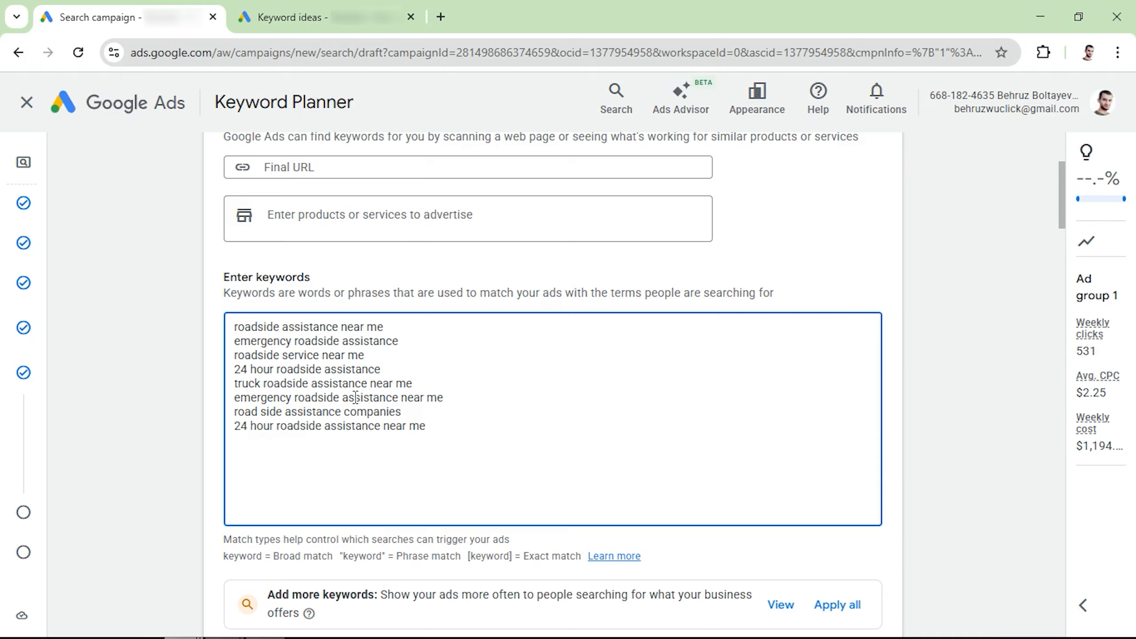
Reorder the keyword lines so roadside assistance near me, roadside service near me, truck roadside assistance near me and road side assistance companies come first.
{"action": "left_click", "coordinate": [396, 332]}
{"action": "key", "text": "Return"}
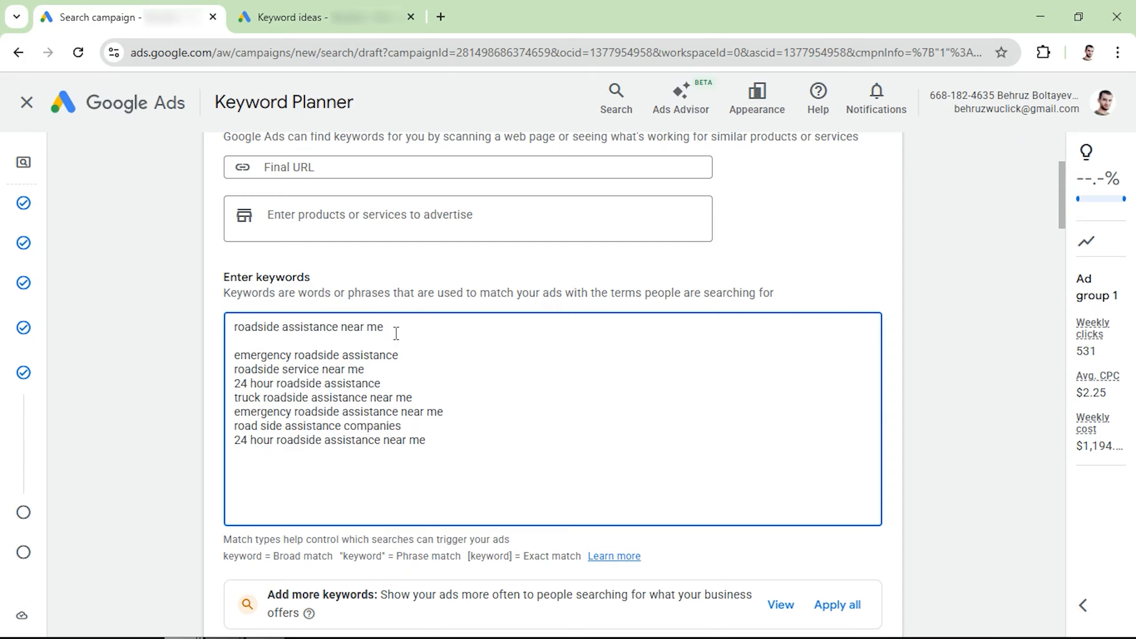
{"action": "key", "text": "Return"}
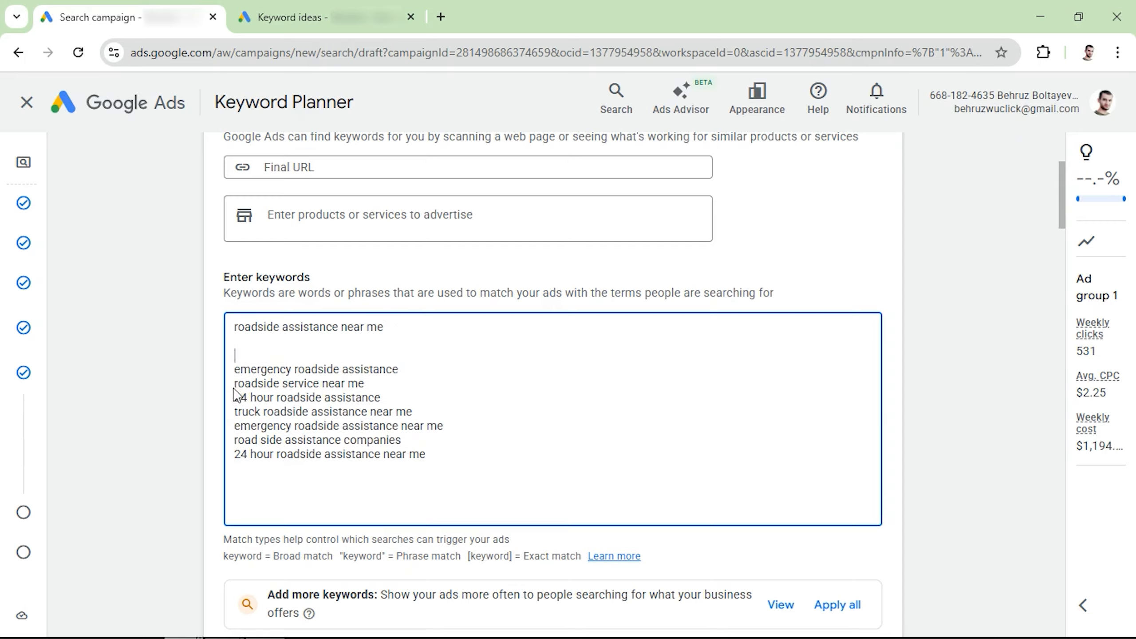
{"action": "triple_click", "coordinate": [272, 386]}
{"action": "key", "text": "ctrl+x"}
{"action": "left_click", "coordinate": [253, 343]}
{"action": "key", "text": "ctrl+v"}
{"action": "triple_click", "coordinate": [242, 416]}
{"action": "key", "text": "ctrl+x"}
{"action": "left_click", "coordinate": [249, 359]}
{"action": "key", "text": "ctrl+v"}
{"action": "triple_click", "coordinate": [254, 440]}
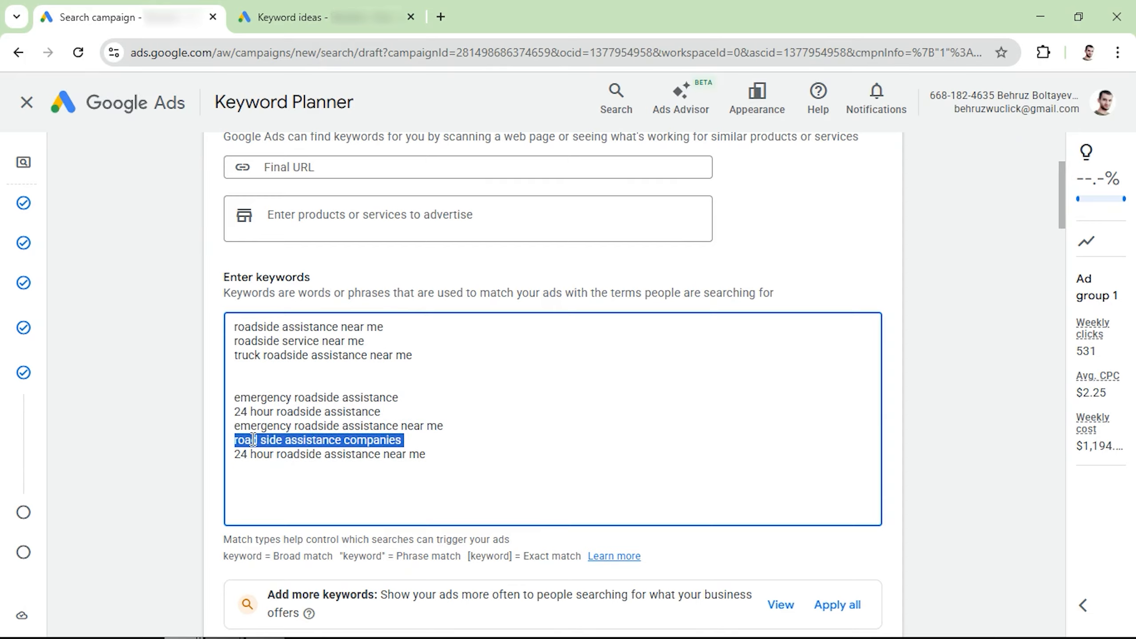
{"action": "left_click_drag", "start_coordinate": [431, 454], "coordinate": [202, 415]}
Delete the remaining four keywords below them, keeping only the top four.
{"action": "left_click_drag", "start_coordinate": [413, 378], "coordinate": [217, 333]}
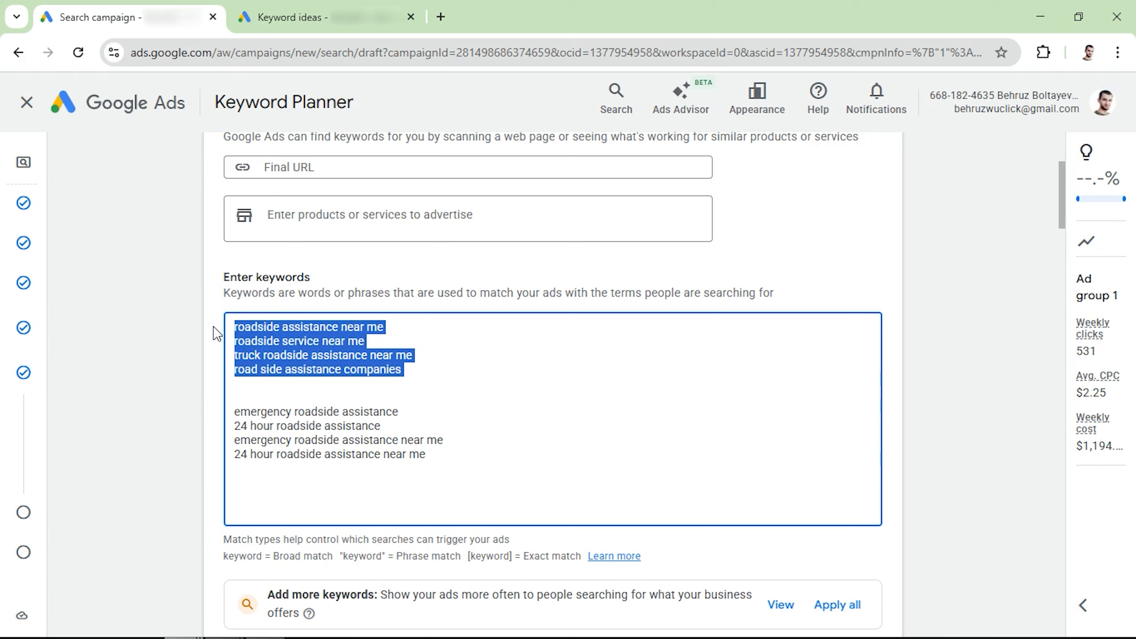
{"action": "left_click_drag", "start_coordinate": [444, 460], "coordinate": [220, 416]}
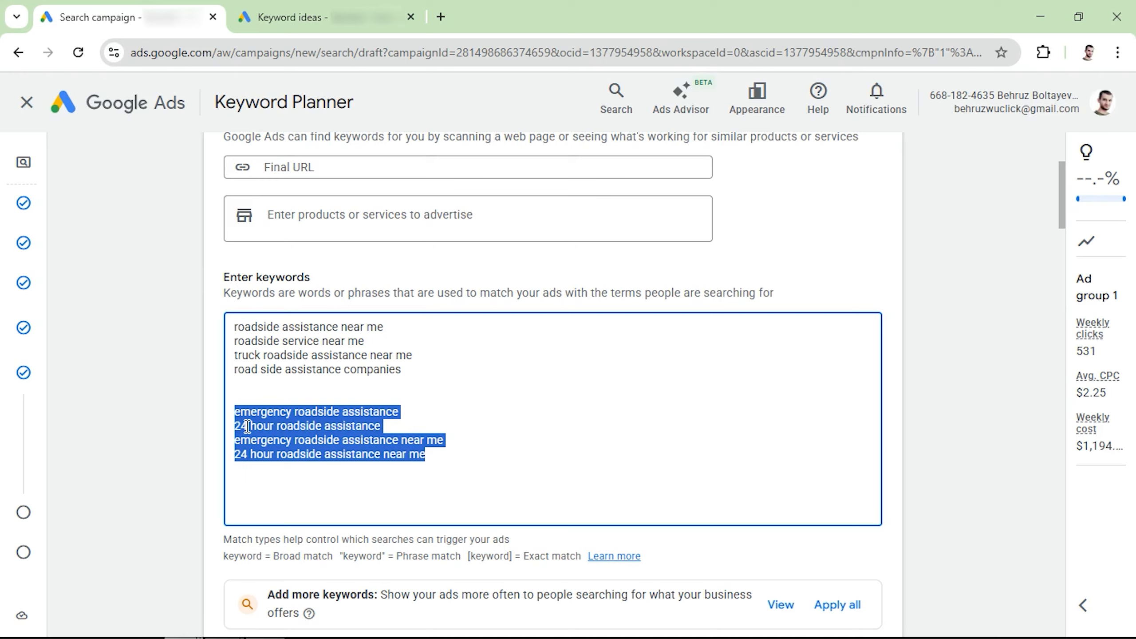
{"action": "key", "text": "BackSpace"}
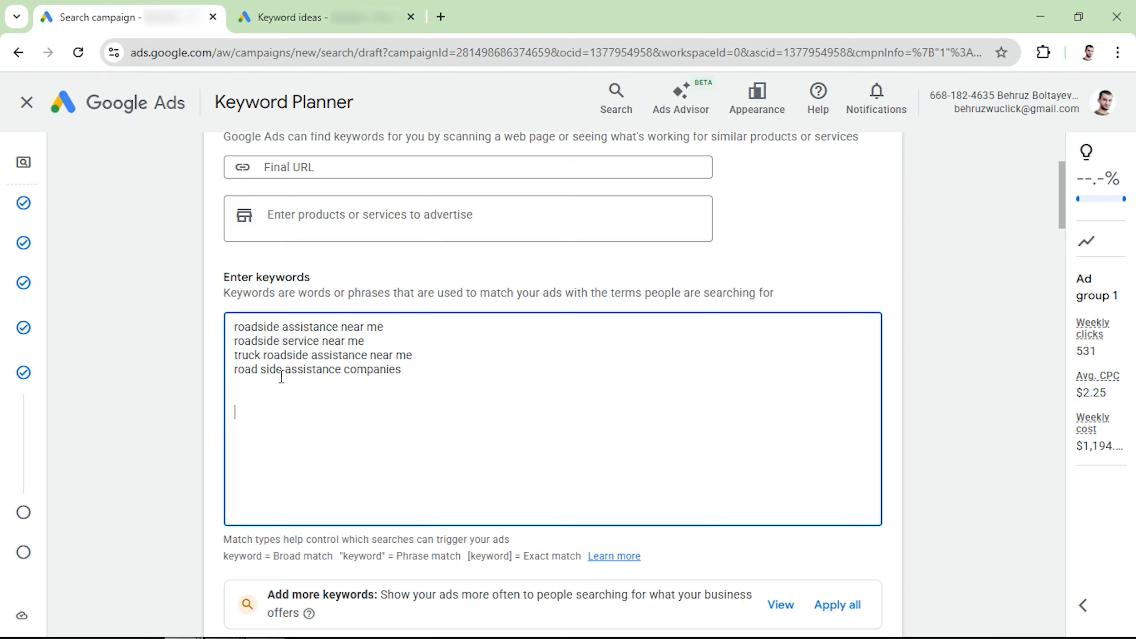
Examine the match type notation for broad, phrase and exact match keywords.
{"action": "left_click_drag", "start_coordinate": [426, 375], "coordinate": [198, 330]}
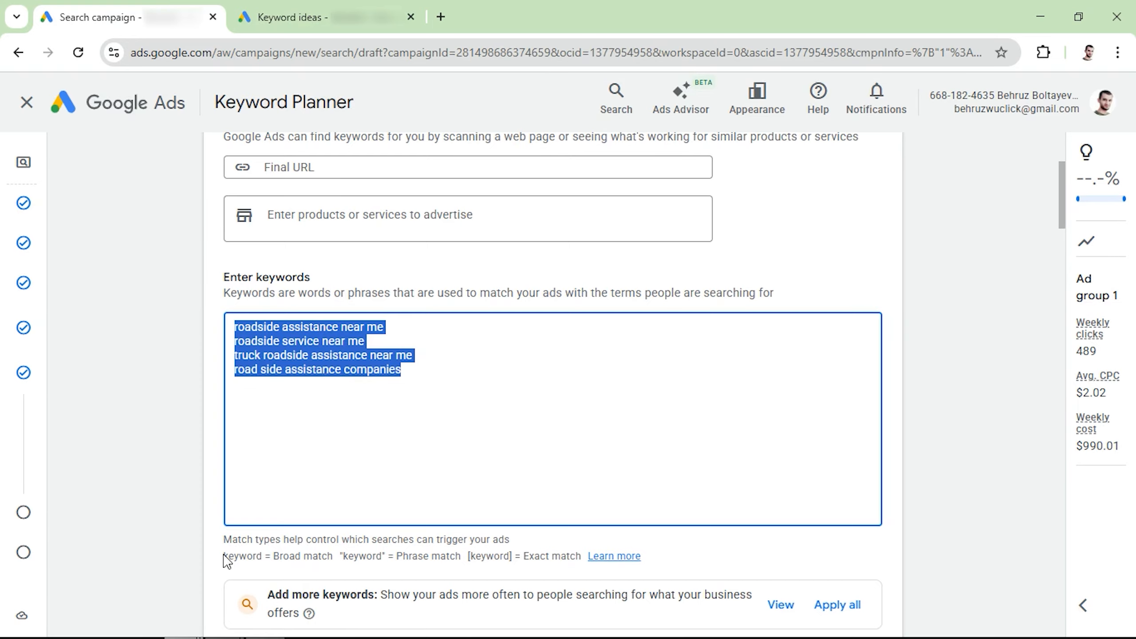
{"action": "left_click_drag", "start_coordinate": [224, 555], "coordinate": [461, 555]}
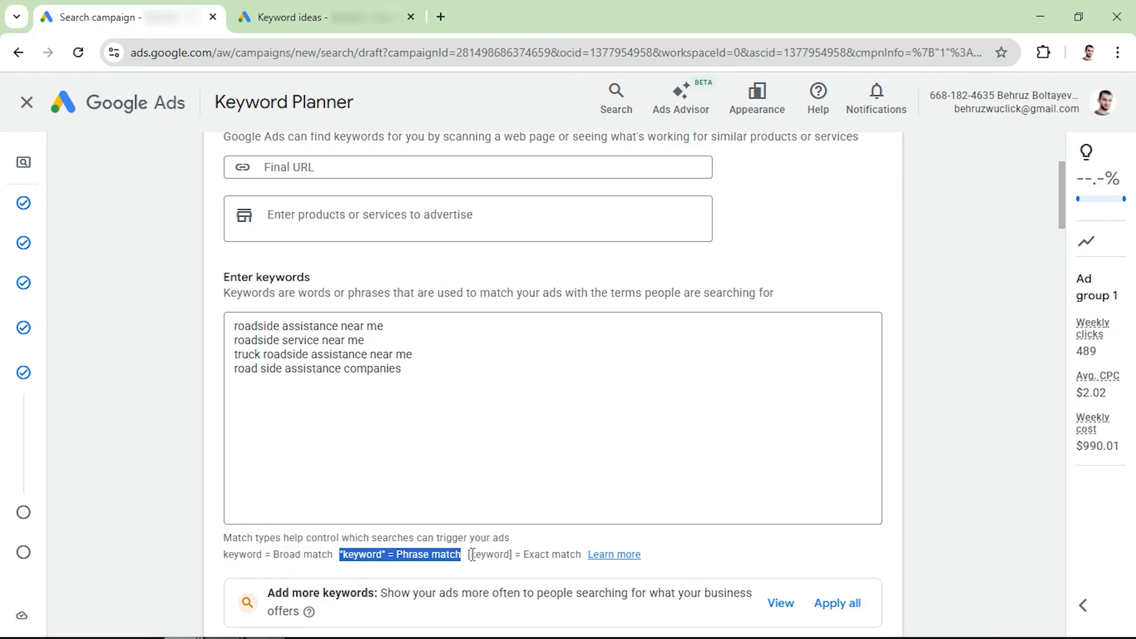
{"action": "left_click", "coordinate": [468, 560]}
{"action": "left_click_drag", "start_coordinate": [468, 556], "coordinate": [581, 555]}
{"action": "left_click", "coordinate": [422, 554]}
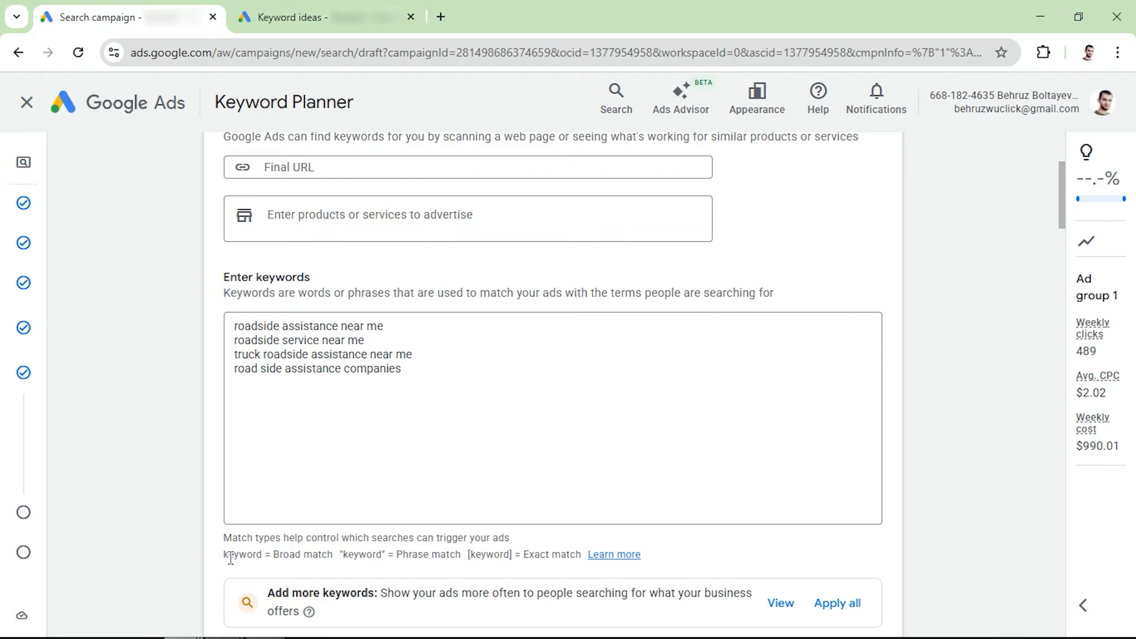
{"action": "left_click_drag", "start_coordinate": [224, 555], "coordinate": [335, 554]}
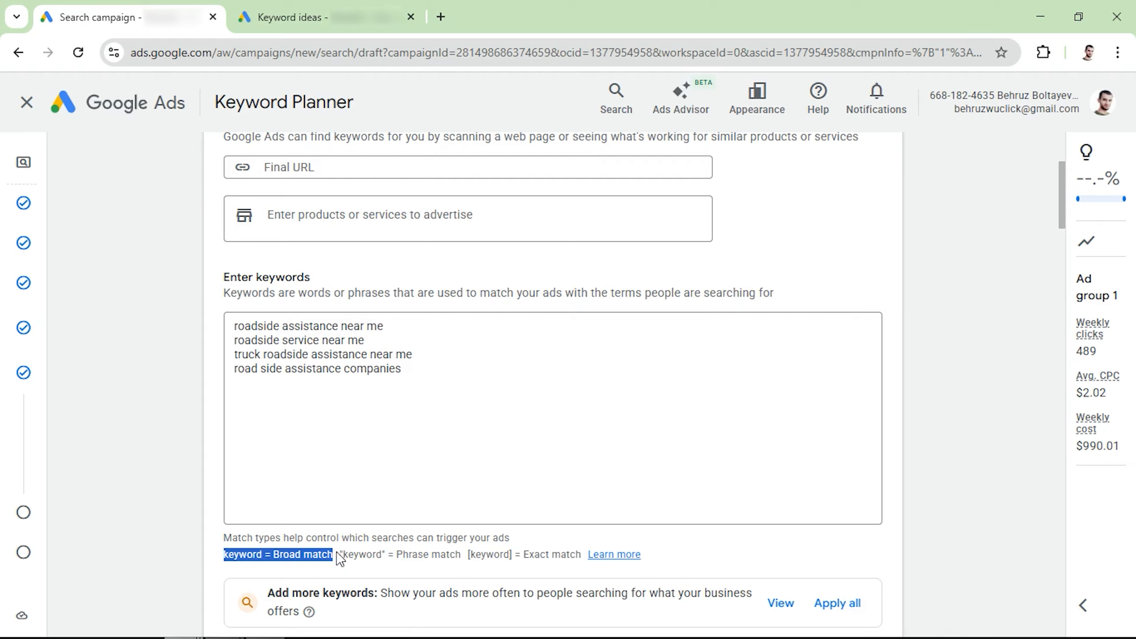
{"action": "left_click_drag", "start_coordinate": [342, 555], "coordinate": [461, 565]}
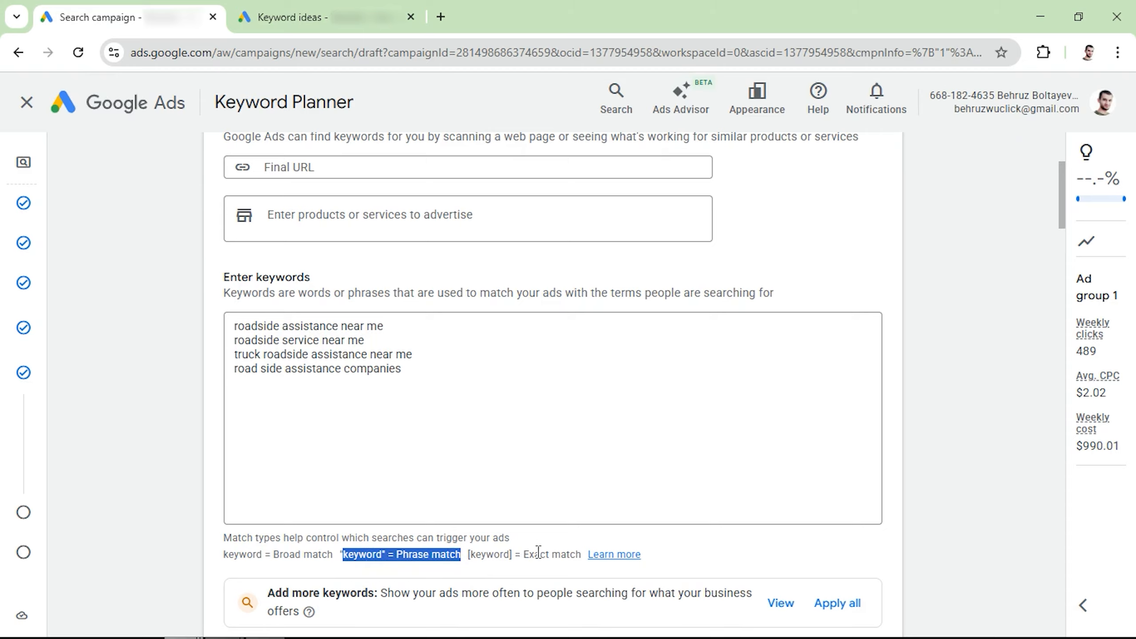
{"action": "left_click", "coordinate": [501, 556]}
{"action": "left_click_drag", "start_coordinate": [469, 557], "coordinate": [580, 549]}
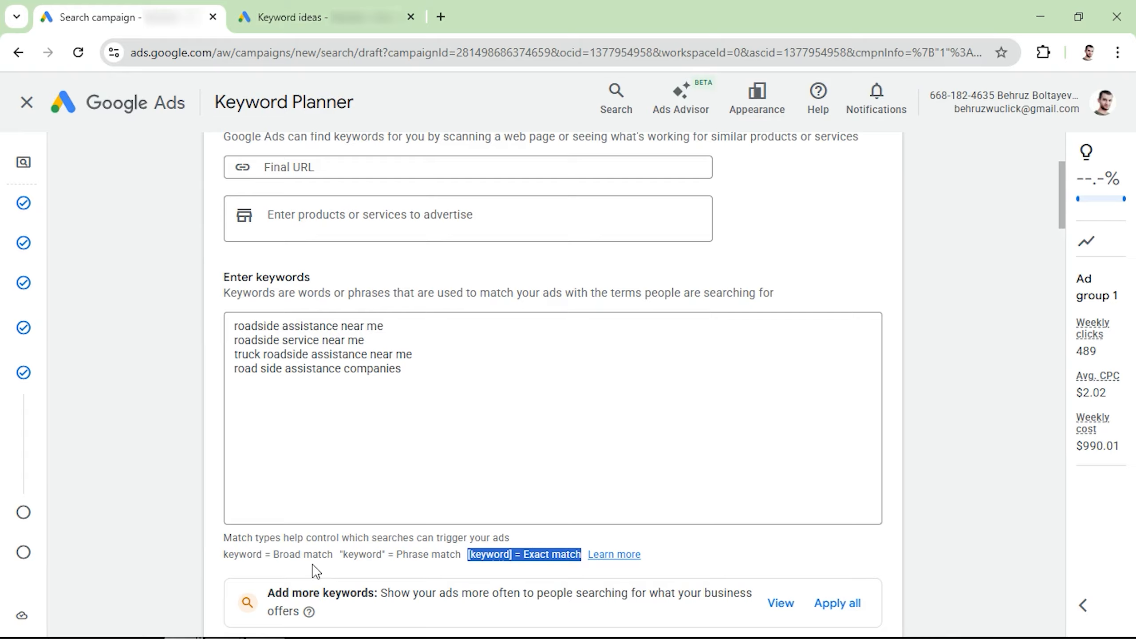
Copy all four keywords and paste them into the Softtrix Keyword Match Type tool's input box.
{"action": "left_click", "coordinate": [353, 460]}
{"action": "key", "text": "ctrl+a"}
{"action": "key", "text": "ctrl+c"}
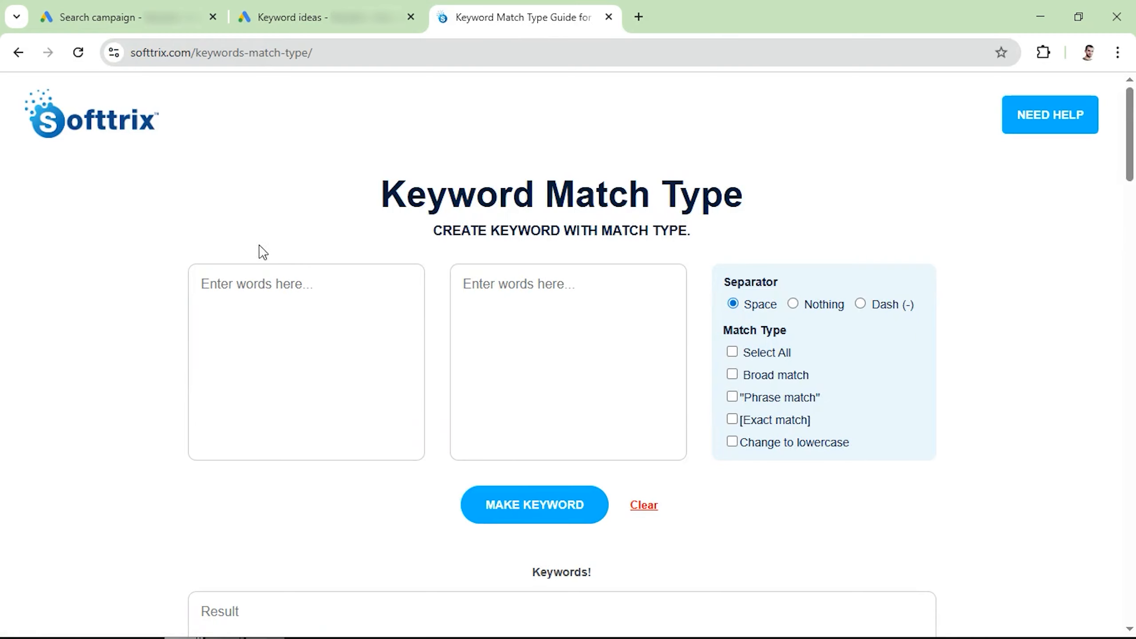
{"action": "left_click", "coordinate": [246, 301]}
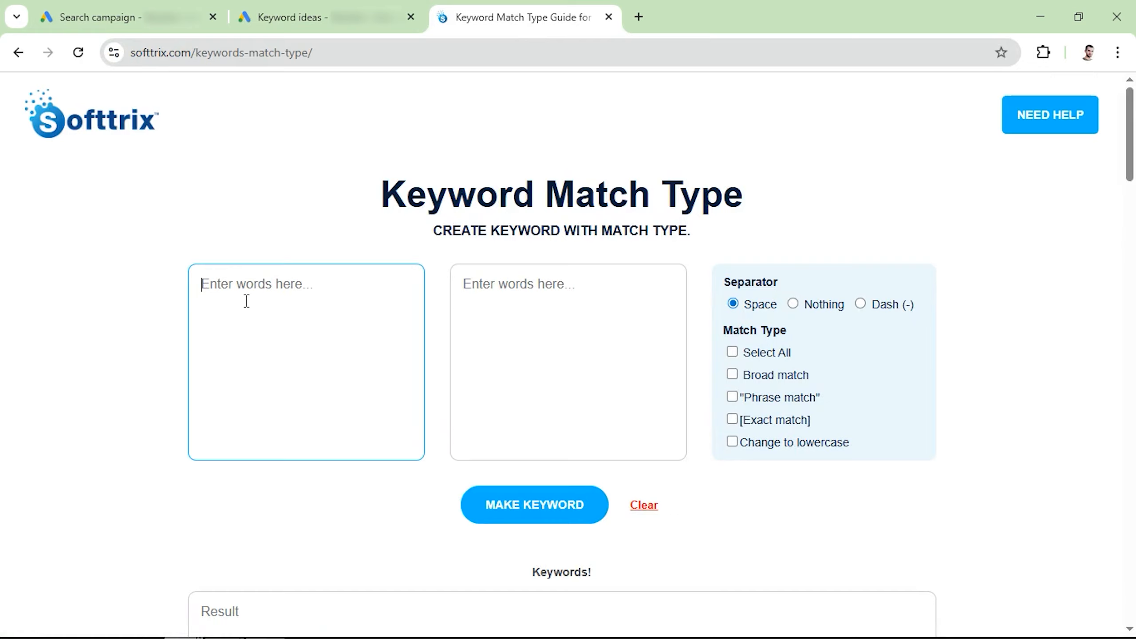
{"action": "key", "text": "ctrl+v"}
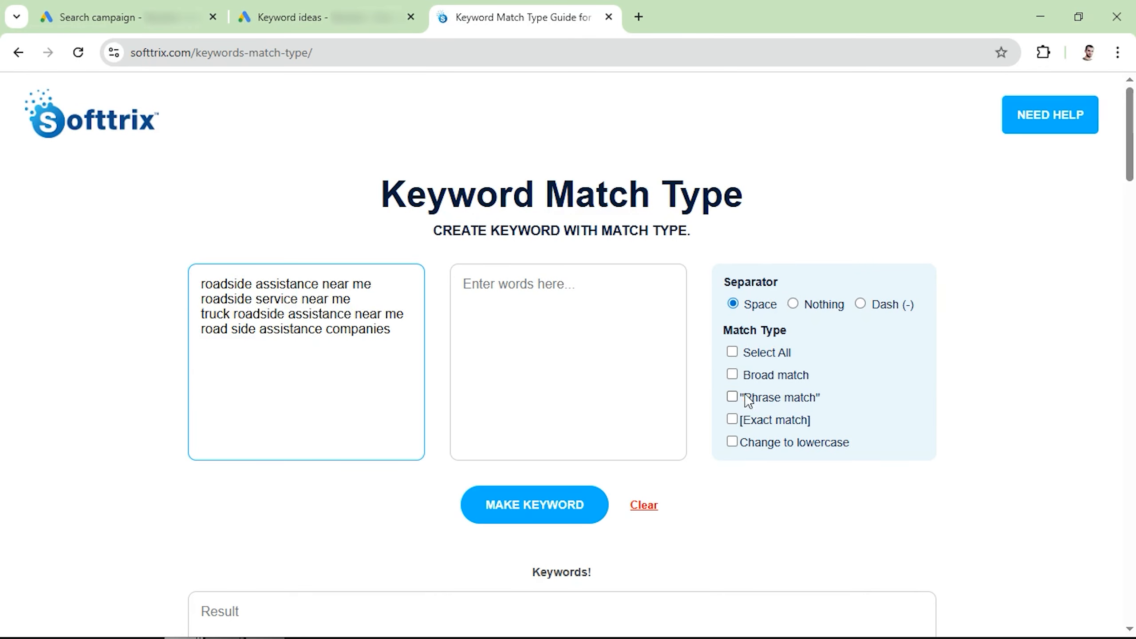
Generate phrase match and exact match versions of the keywords and copy the result to the clipboard.
{"action": "left_click", "coordinate": [731, 400]}
{"action": "left_click", "coordinate": [732, 419]}
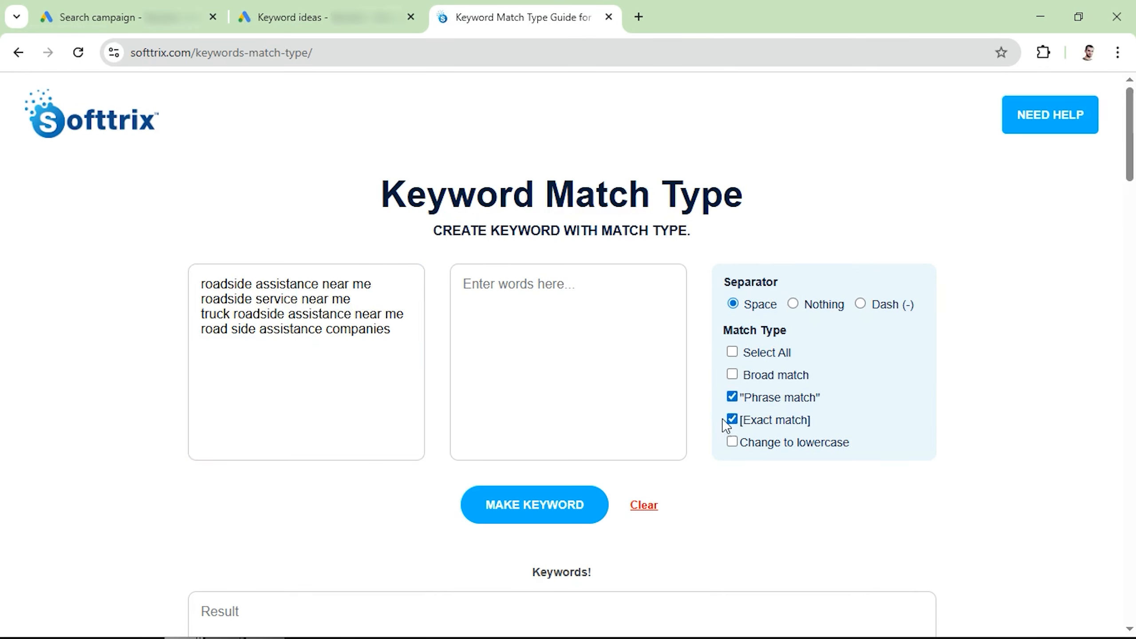
{"action": "left_click", "coordinate": [529, 513]}
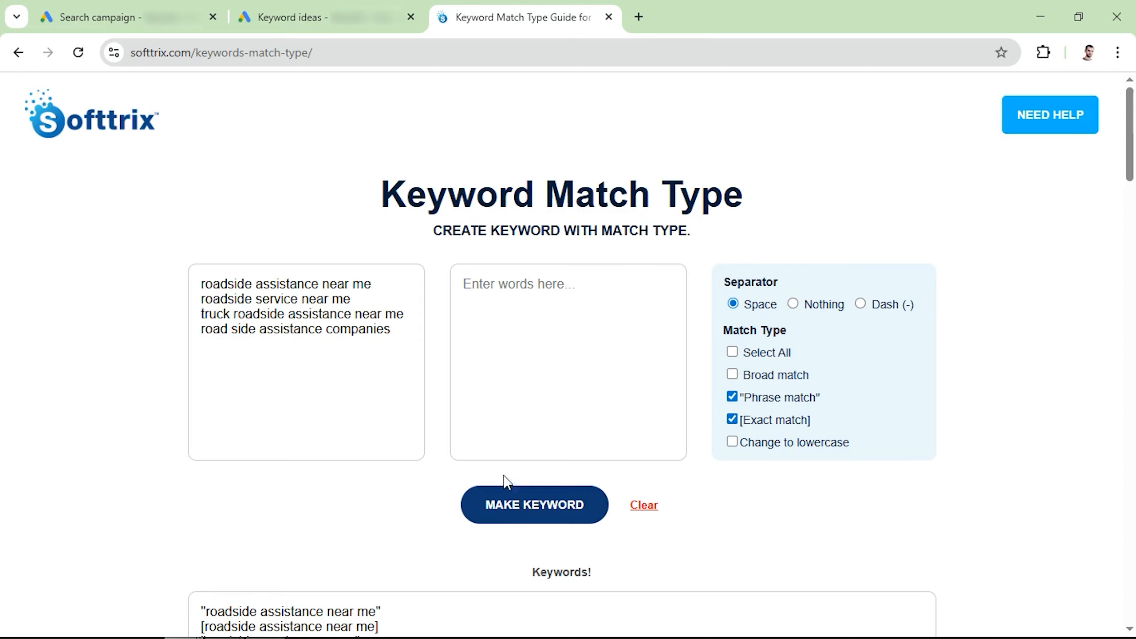
{"action": "scroll", "coordinate": [409, 451], "scroll_direction": "down", "scroll_amount": 5}
{"action": "left_click", "coordinate": [529, 512]}
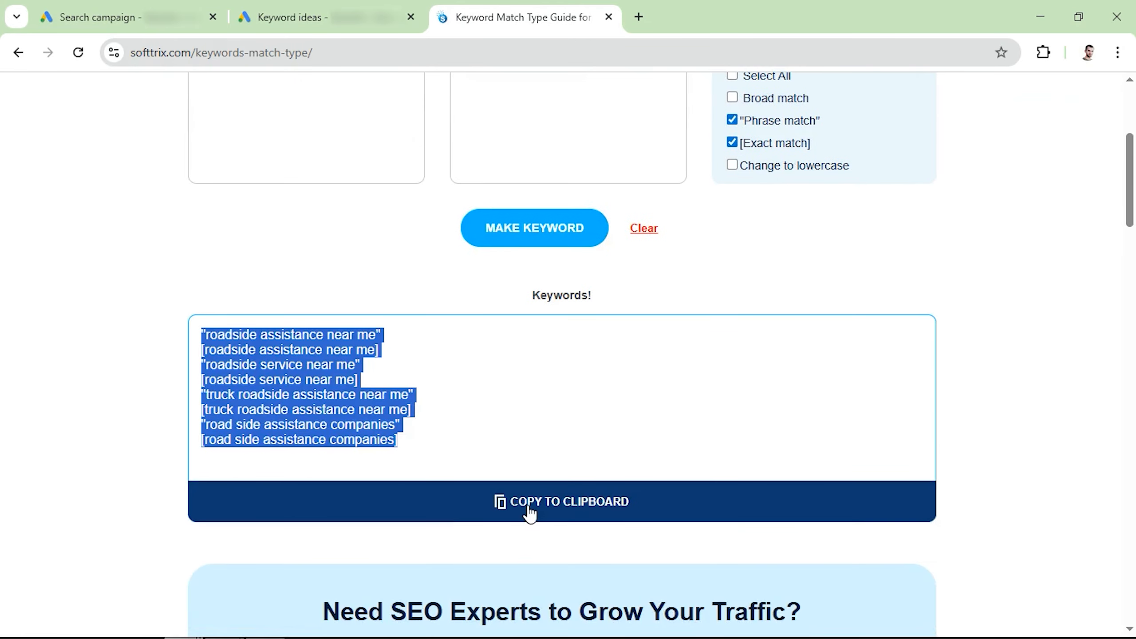
Replace the ad group's keyword list with the phrase and exact match keywords.
{"action": "left_click", "coordinate": [101, 4]}
{"action": "key", "text": "ctrl+v"}
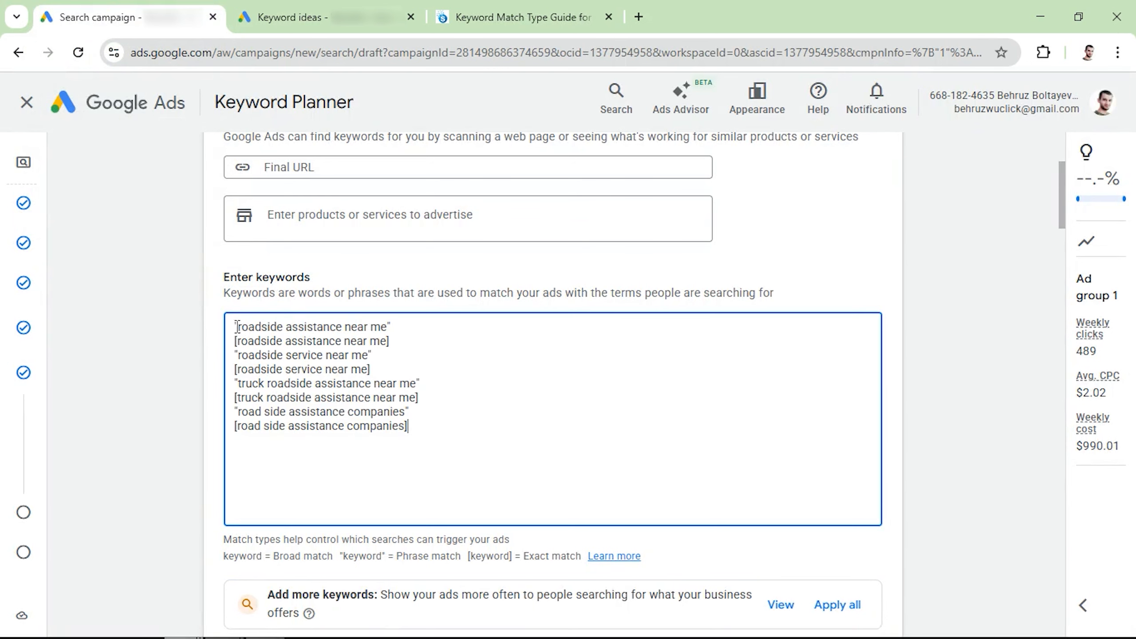
Scroll through the Ads section to review the final URL, display path, calls, headlines and descriptions fields.
{"action": "scroll", "coordinate": [298, 429], "scroll_direction": "down", "scroll_amount": 2}
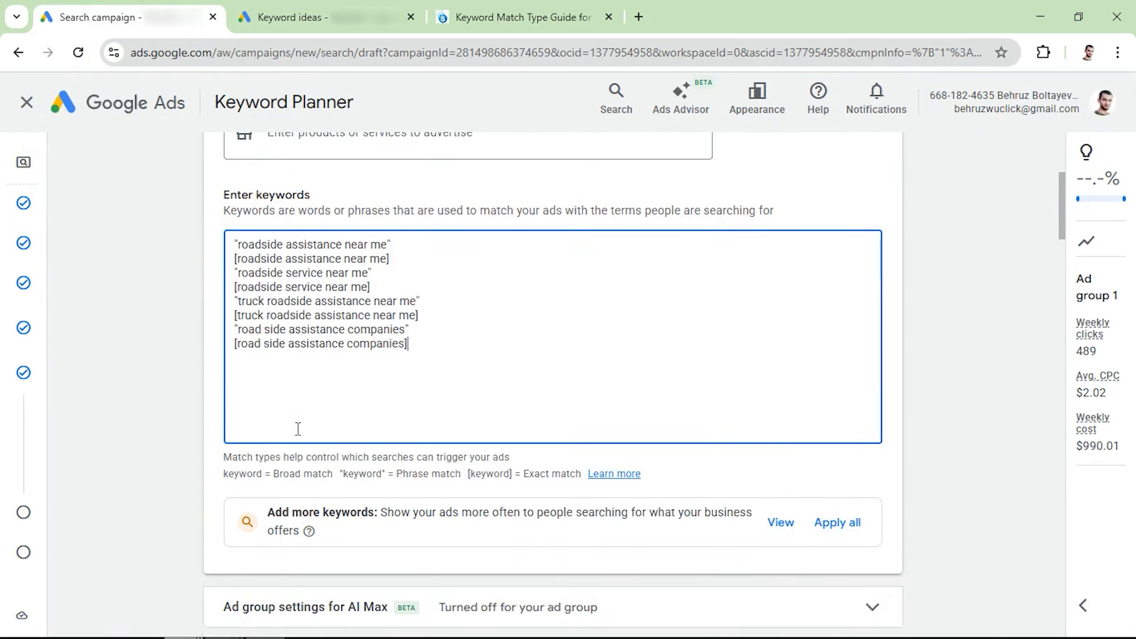
{"action": "scroll", "coordinate": [298, 429], "scroll_direction": "down", "scroll_amount": 6}
{"action": "scroll", "coordinate": [289, 424], "scroll_direction": "down", "scroll_amount": 5}
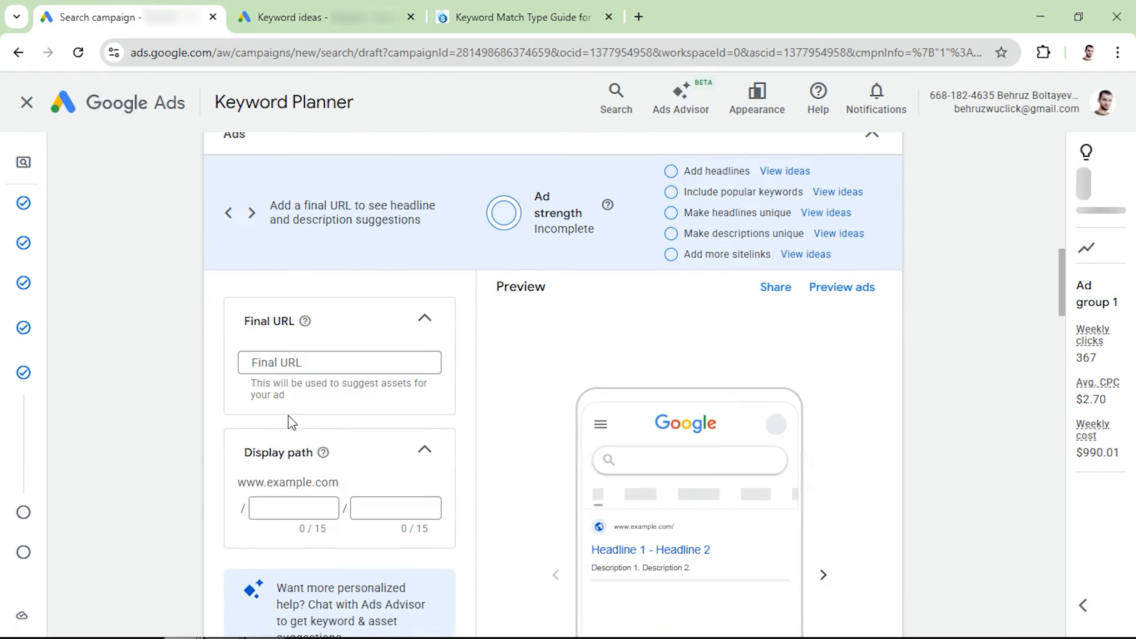
{"action": "scroll", "coordinate": [295, 358], "scroll_direction": "down", "scroll_amount": 3}
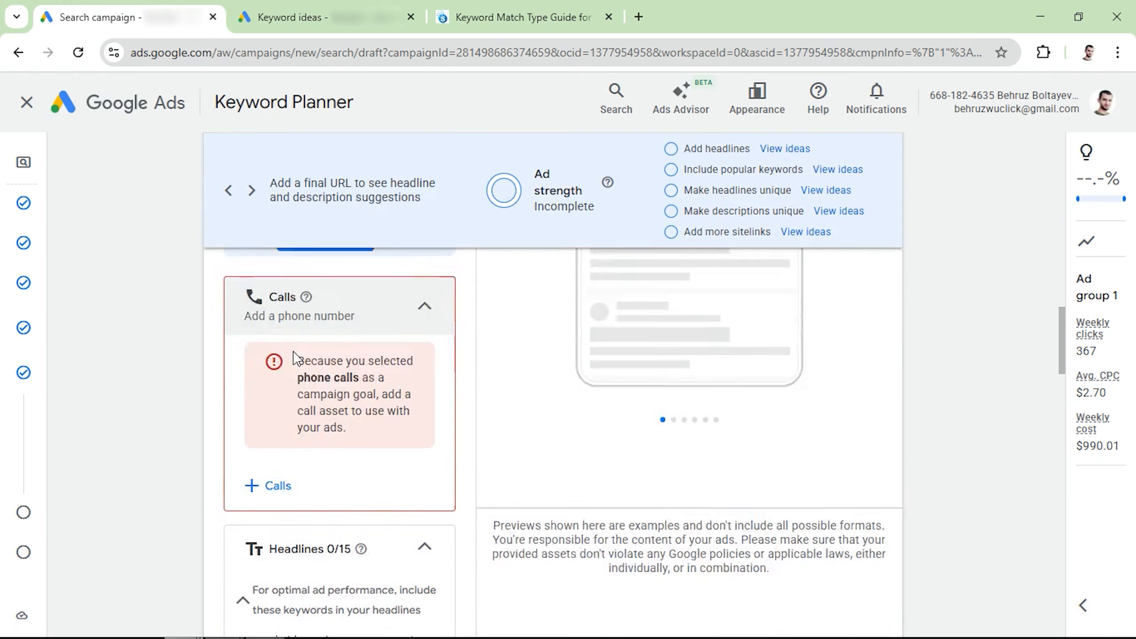
{"action": "scroll", "coordinate": [295, 358], "scroll_direction": "up", "scroll_amount": 7}
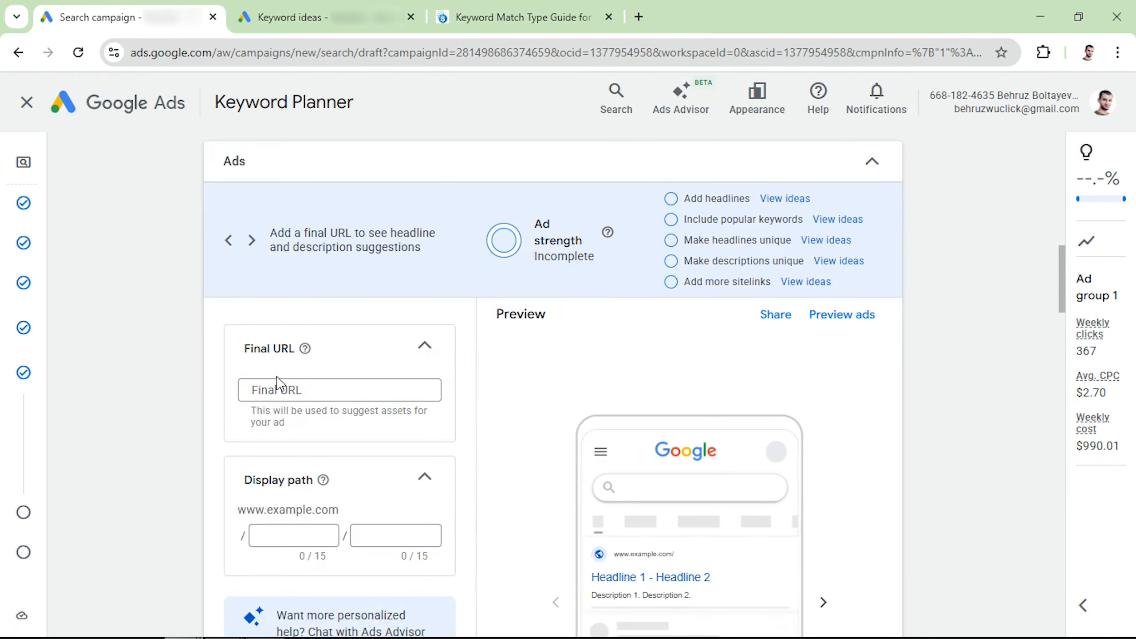
{"action": "scroll", "coordinate": [296, 380], "scroll_direction": "down", "scroll_amount": 6}
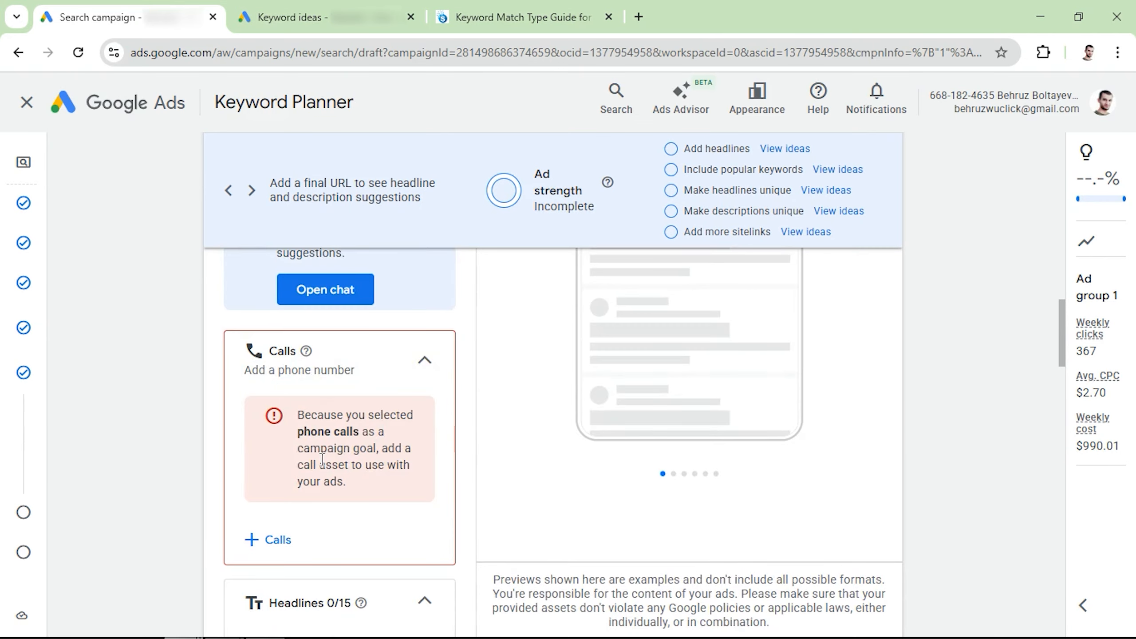
{"action": "scroll", "coordinate": [286, 448], "scroll_direction": "down", "scroll_amount": 7}
{"action": "scroll", "coordinate": [337, 458], "scroll_direction": "down", "scroll_amount": 6}
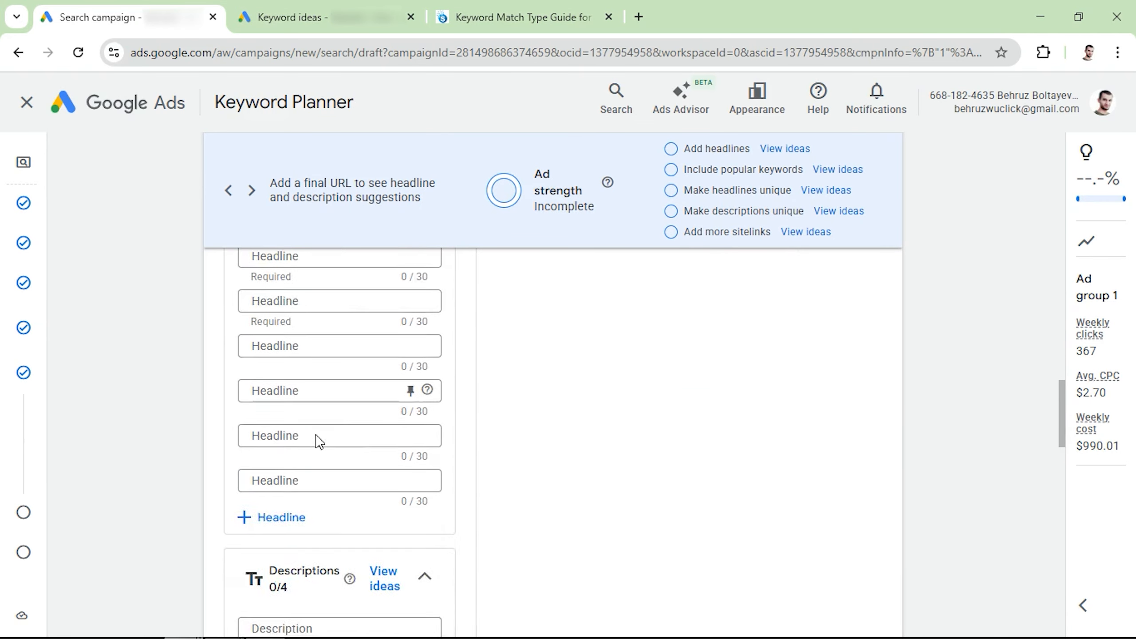
{"action": "scroll", "coordinate": [302, 505], "scroll_direction": "up", "scroll_amount": 10}
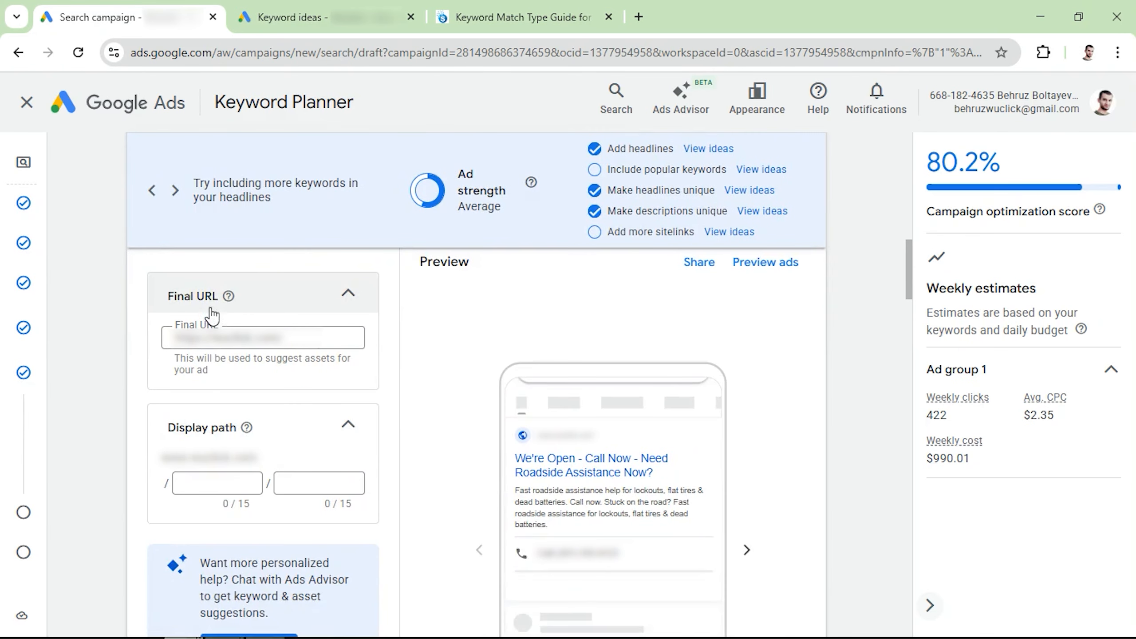
{"action": "scroll", "coordinate": [239, 385], "scroll_direction": "down", "scroll_amount": 8}
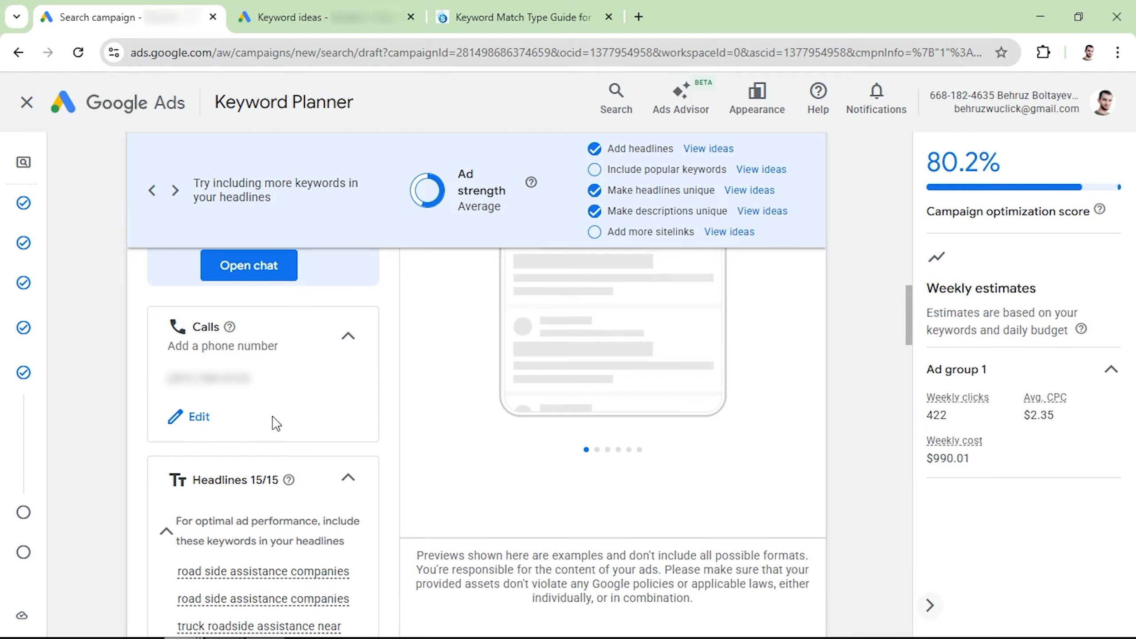
Review the ad's headlines and descriptions in the Ads section.
{"action": "scroll", "coordinate": [276, 422], "scroll_direction": "down", "scroll_amount": 6}
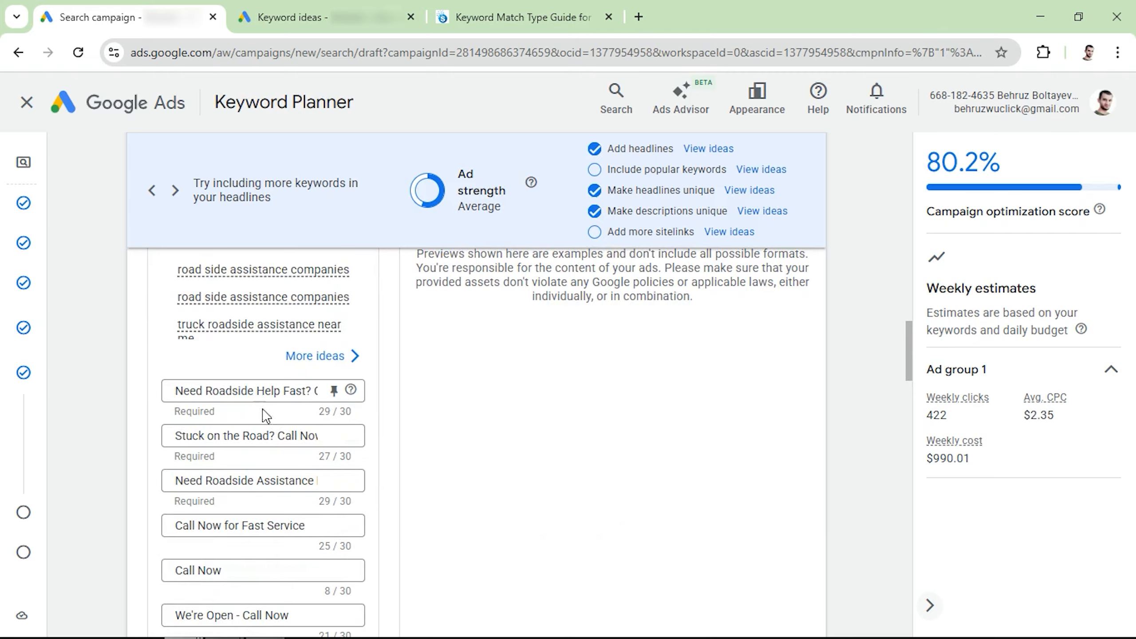
{"action": "scroll", "coordinate": [262, 401], "scroll_direction": "down", "scroll_amount": 3}
{"action": "scroll", "coordinate": [257, 407], "scroll_direction": "up", "scroll_amount": 3}
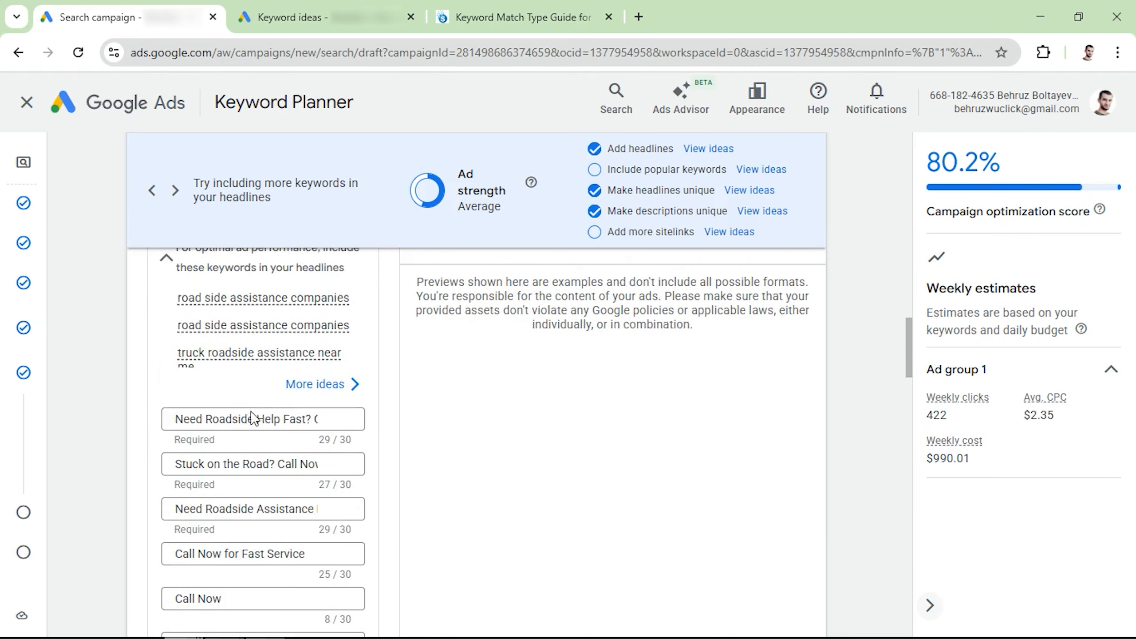
{"action": "scroll", "coordinate": [245, 428], "scroll_direction": "down", "scroll_amount": 2}
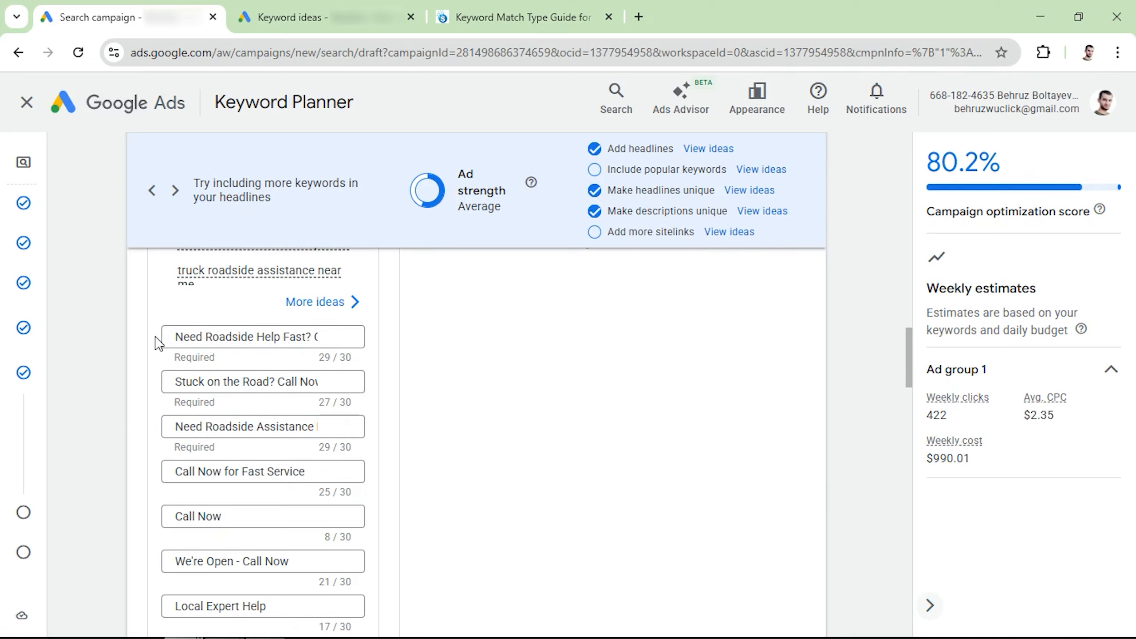
{"action": "scroll", "coordinate": [192, 380], "scroll_direction": "down", "scroll_amount": 1}
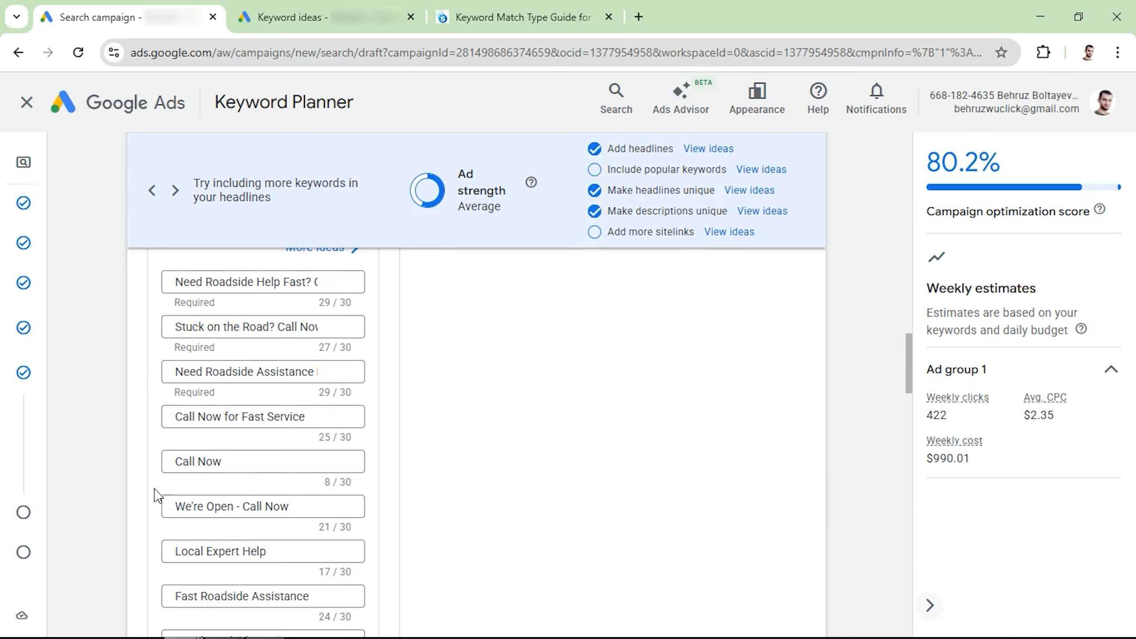
{"action": "scroll", "coordinate": [252, 472], "scroll_direction": "down", "scroll_amount": 2}
{"action": "scroll", "coordinate": [252, 465], "scroll_direction": "down", "scroll_amount": 6}
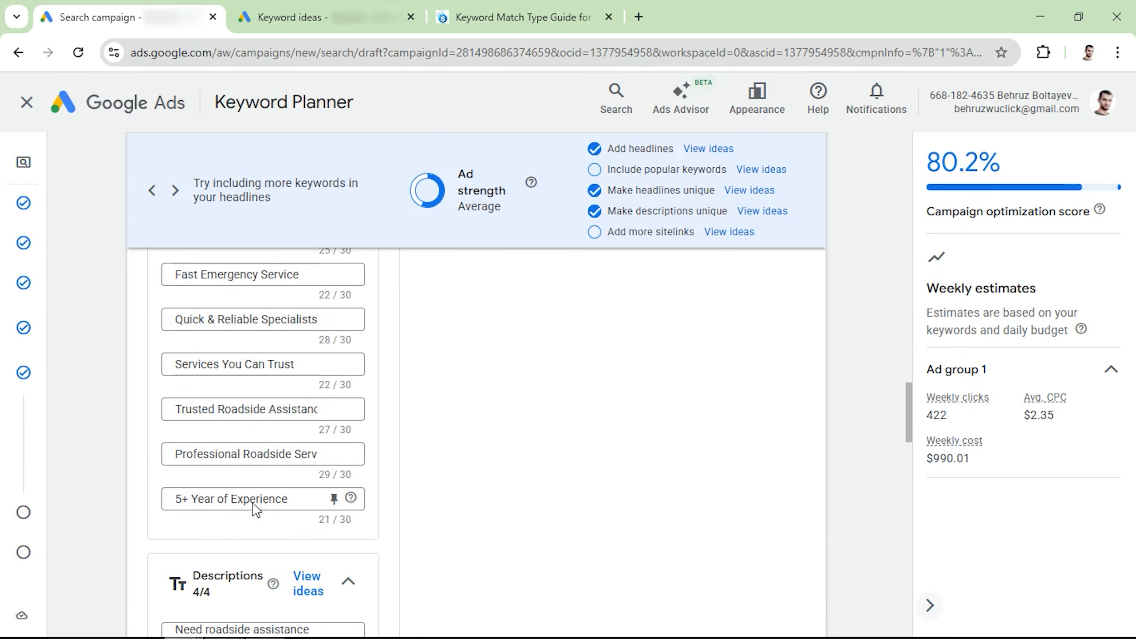
{"action": "scroll", "coordinate": [253, 470], "scroll_direction": "up", "scroll_amount": 2}
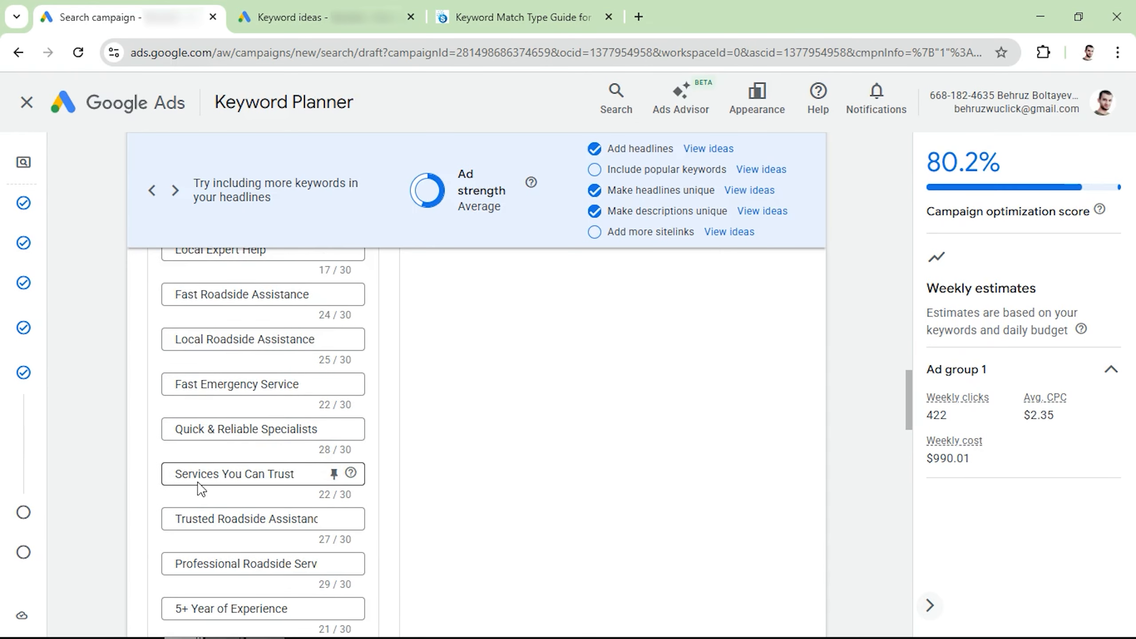
{"action": "scroll", "coordinate": [201, 488], "scroll_direction": "down", "scroll_amount": 1}
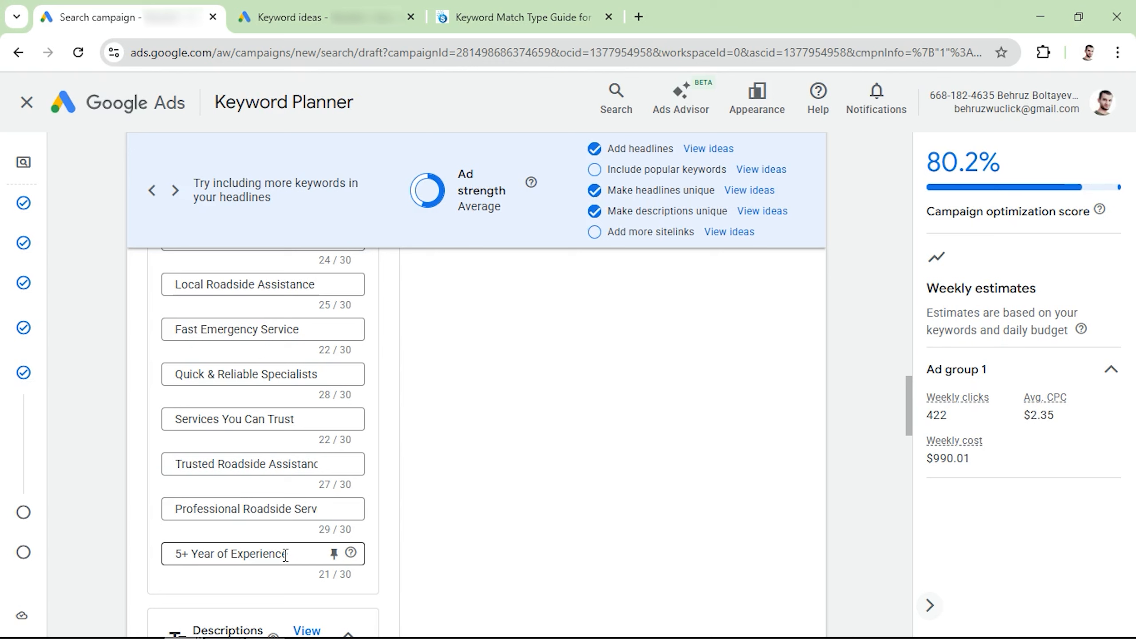
{"action": "scroll", "coordinate": [286, 555], "scroll_direction": "up", "scroll_amount": 5}
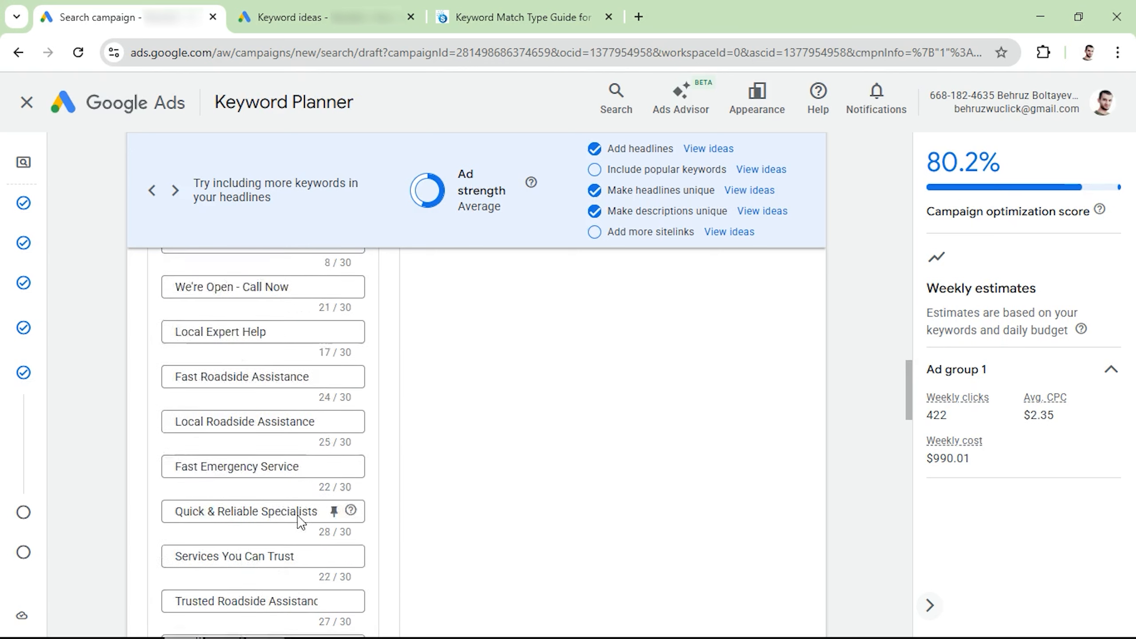
{"action": "scroll", "coordinate": [291, 447], "scroll_direction": "down", "scroll_amount": 10}
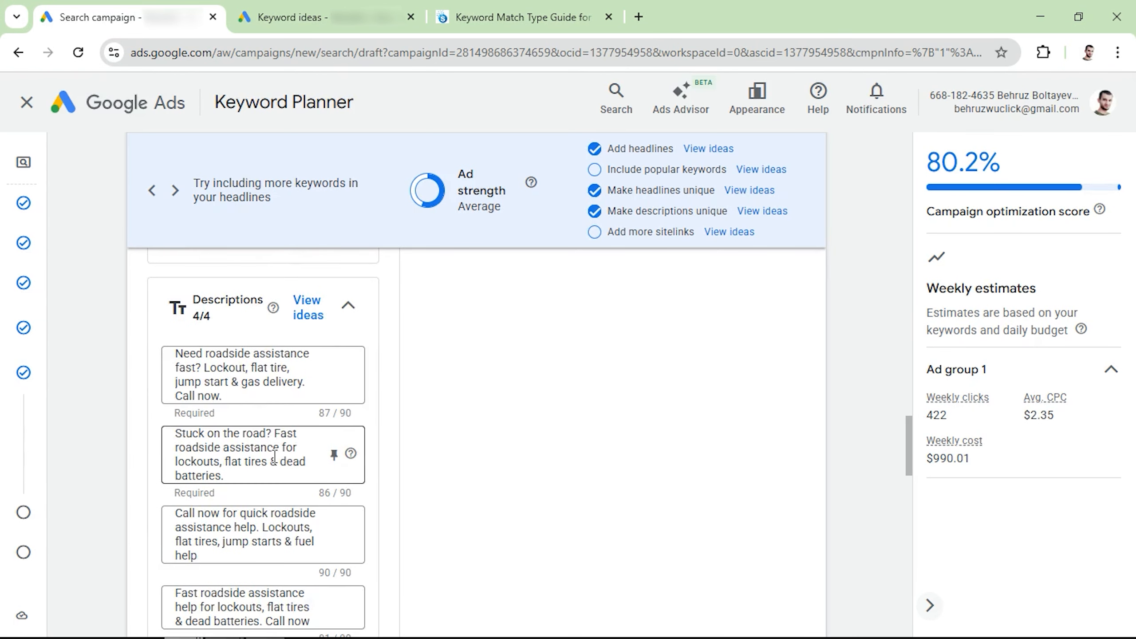
{"action": "scroll", "coordinate": [274, 456], "scroll_direction": "down", "scroll_amount": 6}
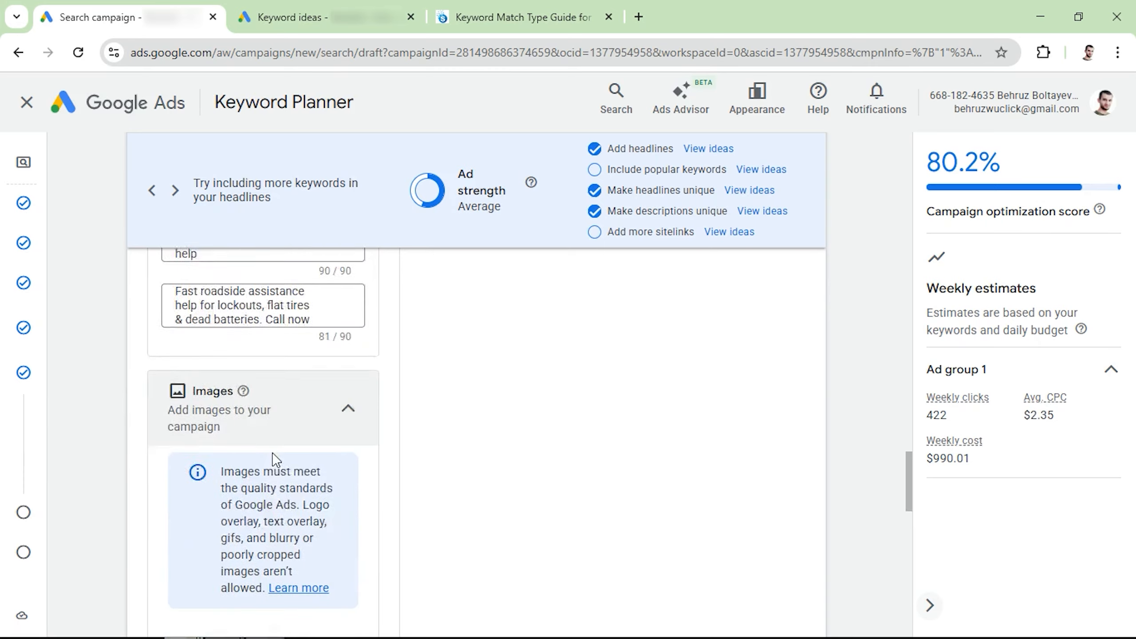
{"action": "scroll", "coordinate": [274, 459], "scroll_direction": "down", "scroll_amount": 2}
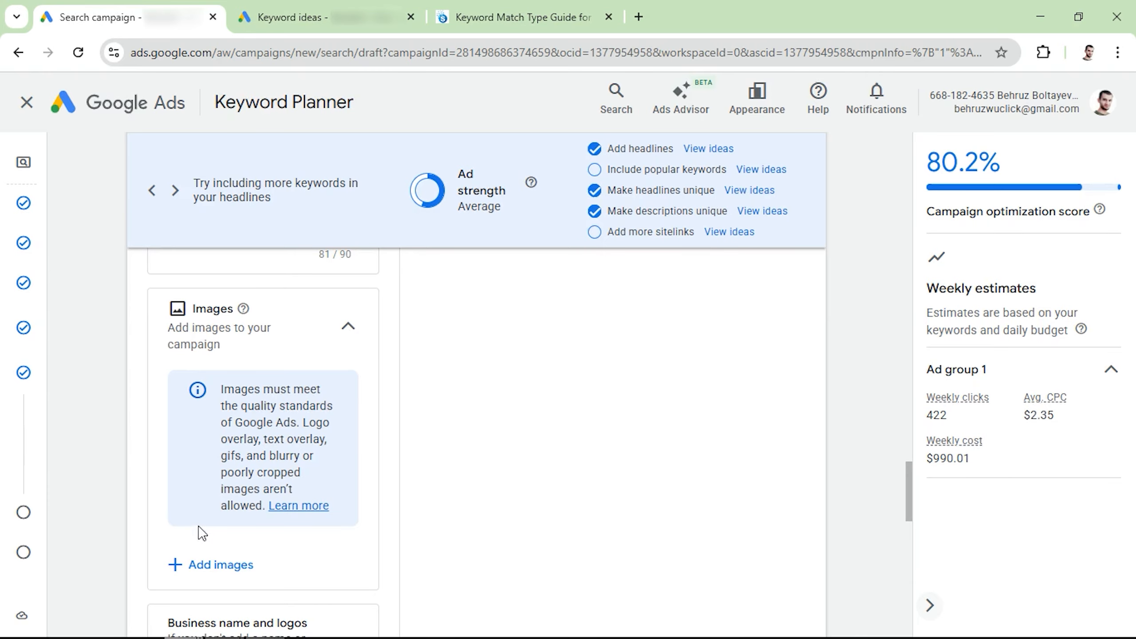
Add the tow truck images from the asset library to the campaign's images and save them.
{"action": "left_click", "coordinate": [206, 562]}
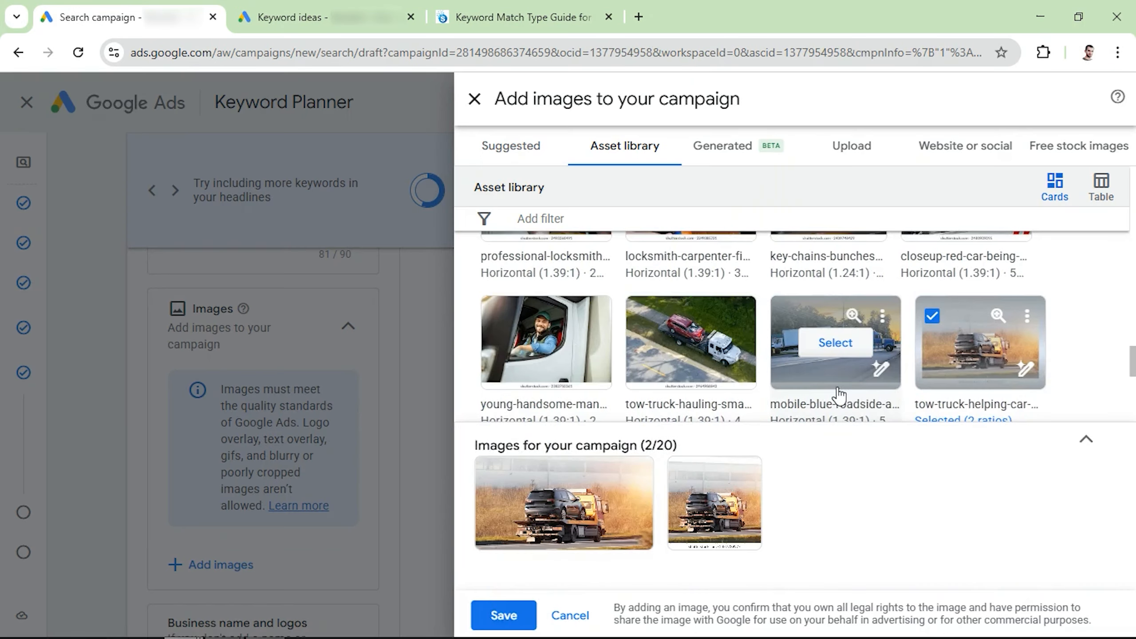
{"action": "scroll", "coordinate": [840, 358], "scroll_direction": "down", "scroll_amount": 3}
{"action": "left_click", "coordinate": [562, 299]}
{"action": "left_click", "coordinate": [882, 308]}
{"action": "left_click", "coordinate": [723, 299]}
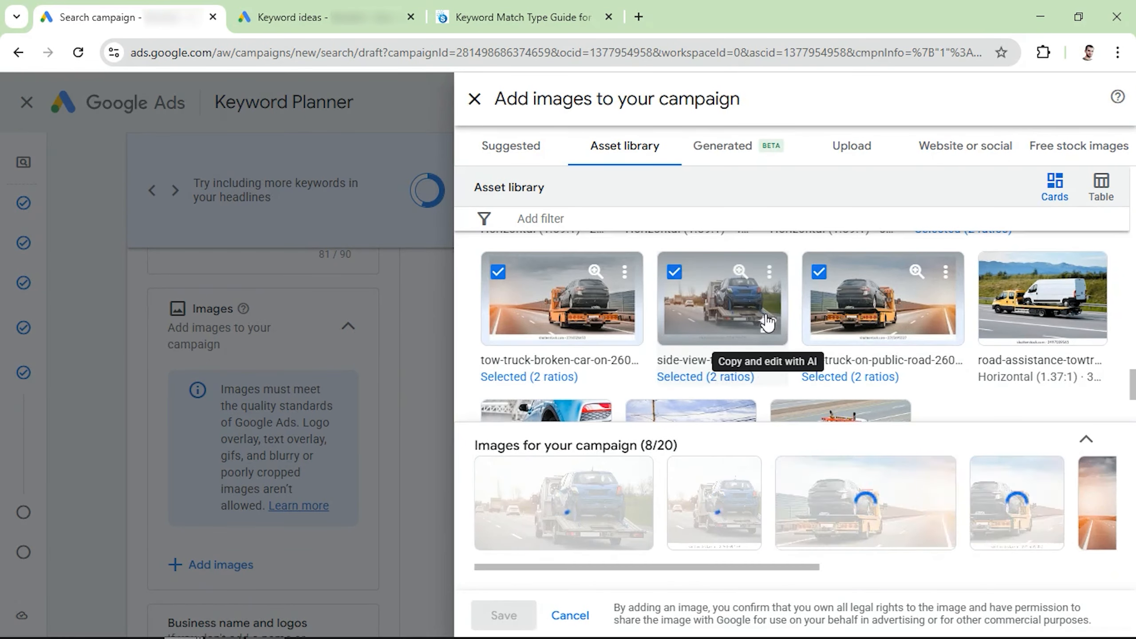
{"action": "left_click", "coordinate": [504, 615]}
Create sitelinks named About, Services, Reviews and Contact with their final URLs and save them to the campaign.
{"action": "scroll", "coordinate": [265, 407], "scroll_direction": "down", "scroll_amount": 5}
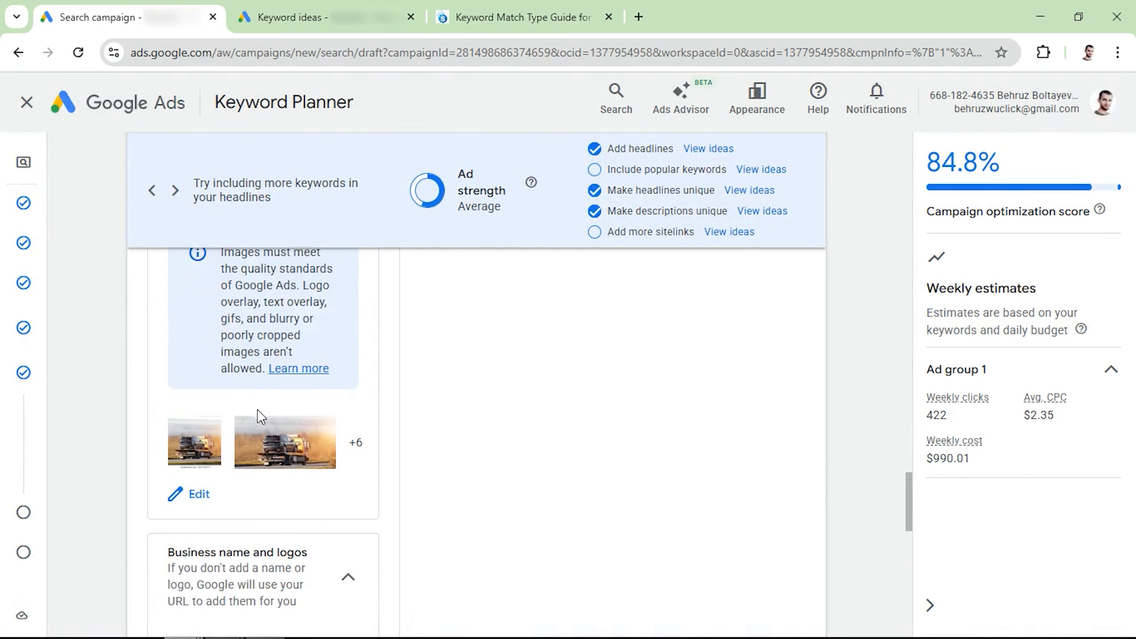
{"action": "scroll", "coordinate": [262, 416], "scroll_direction": "down", "scroll_amount": 7}
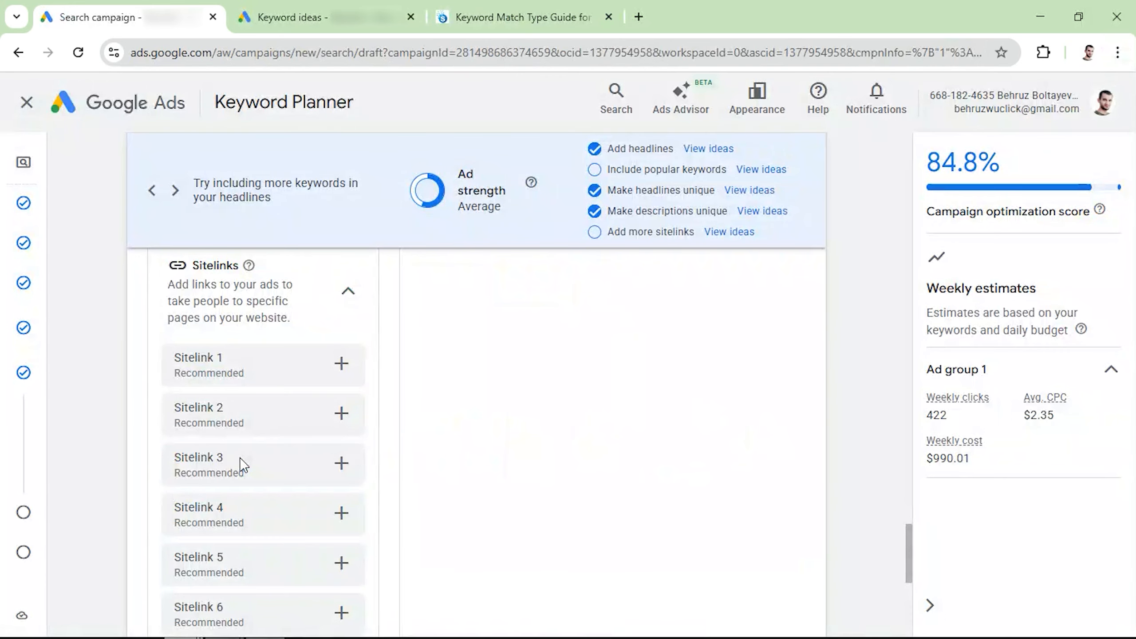
{"action": "scroll", "coordinate": [241, 466], "scroll_direction": "down", "scroll_amount": 4}
{"action": "left_click", "coordinate": [204, 497]}
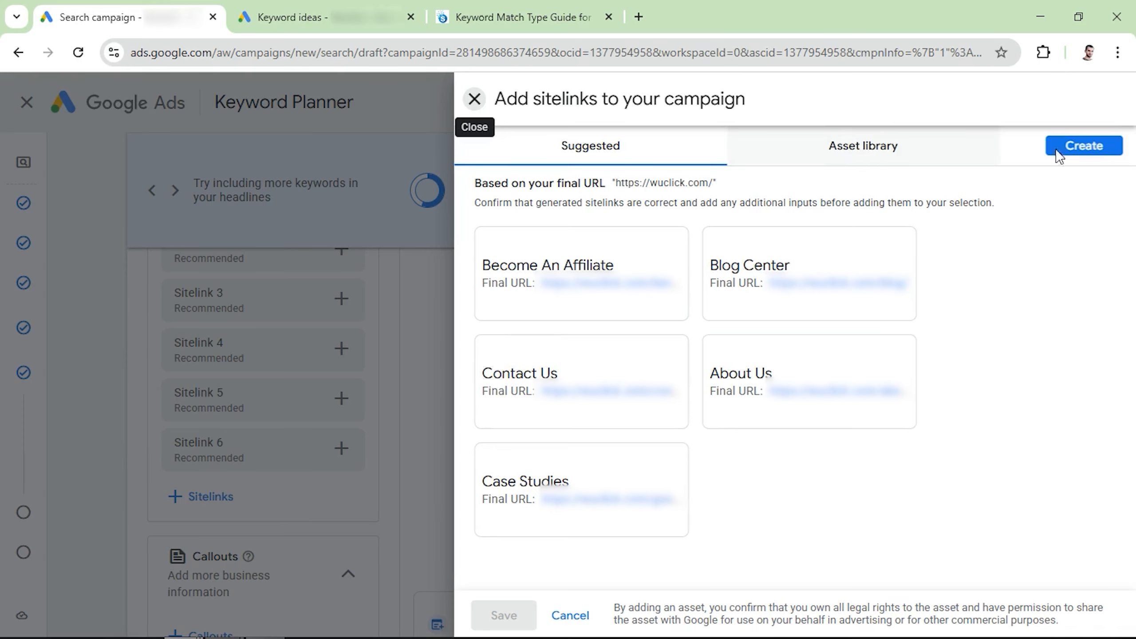
{"action": "left_click", "coordinate": [1097, 153]}
{"action": "left_click", "coordinate": [376, 250]}
{"action": "type", "text": "About"}
{"action": "scroll", "coordinate": [358, 403], "scroll_direction": "down", "scroll_amount": 2}
{"action": "left_click", "coordinate": [335, 391]}
{"action": "scroll", "coordinate": [335, 449], "scroll_direction": "down", "scroll_amount": 6}
{"action": "left_click", "coordinate": [335, 406]}
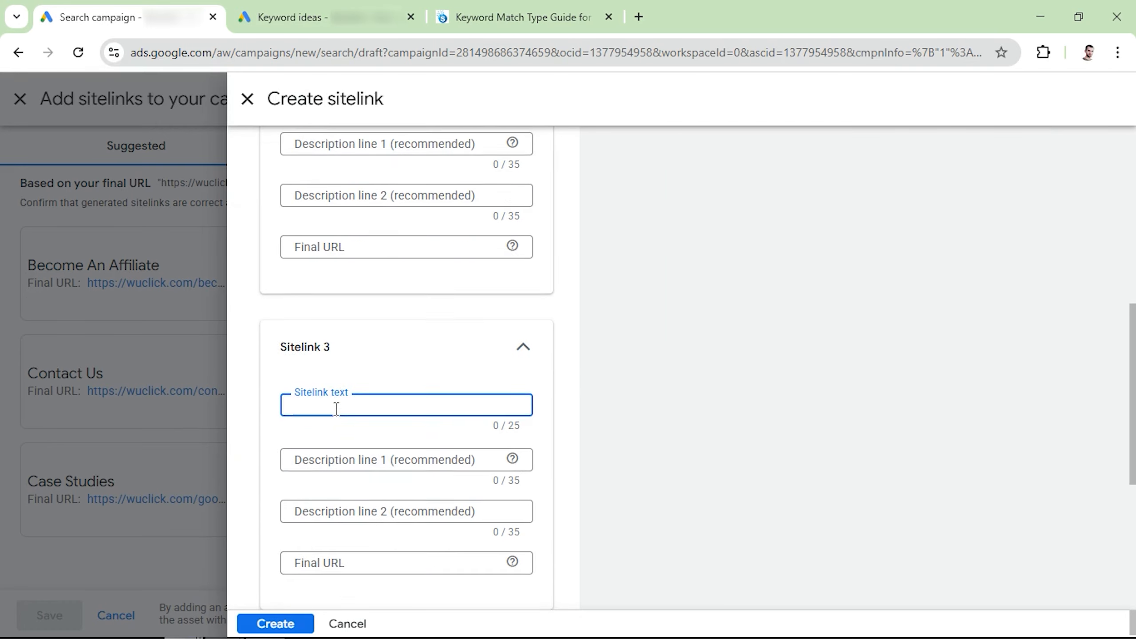
{"action": "type", "text": "Contact"}
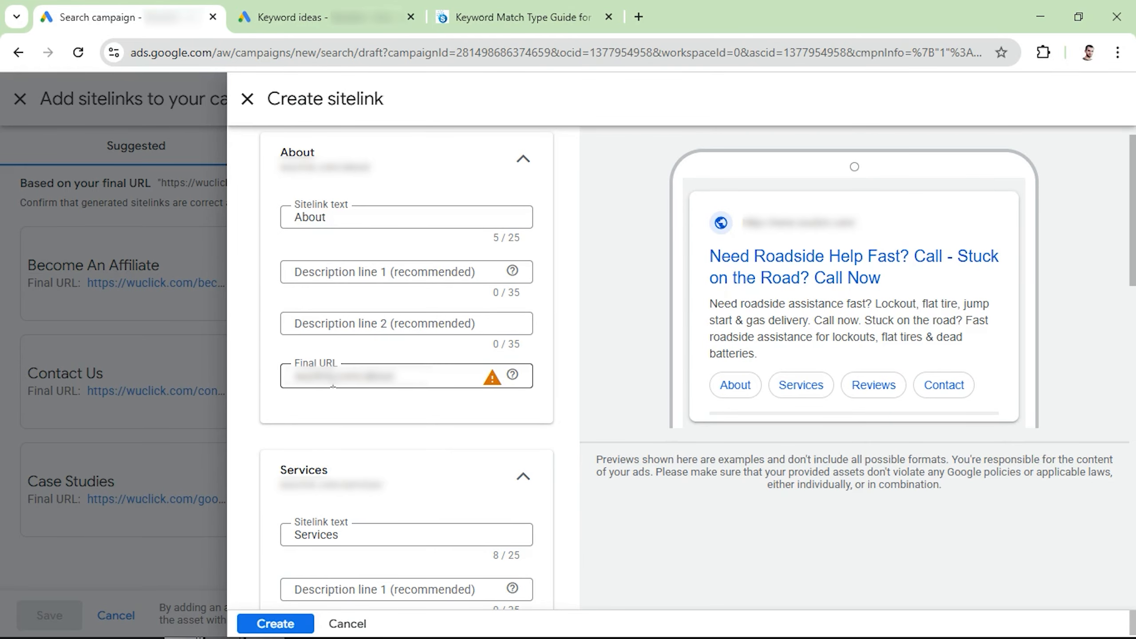
{"action": "left_click", "coordinate": [275, 623]}
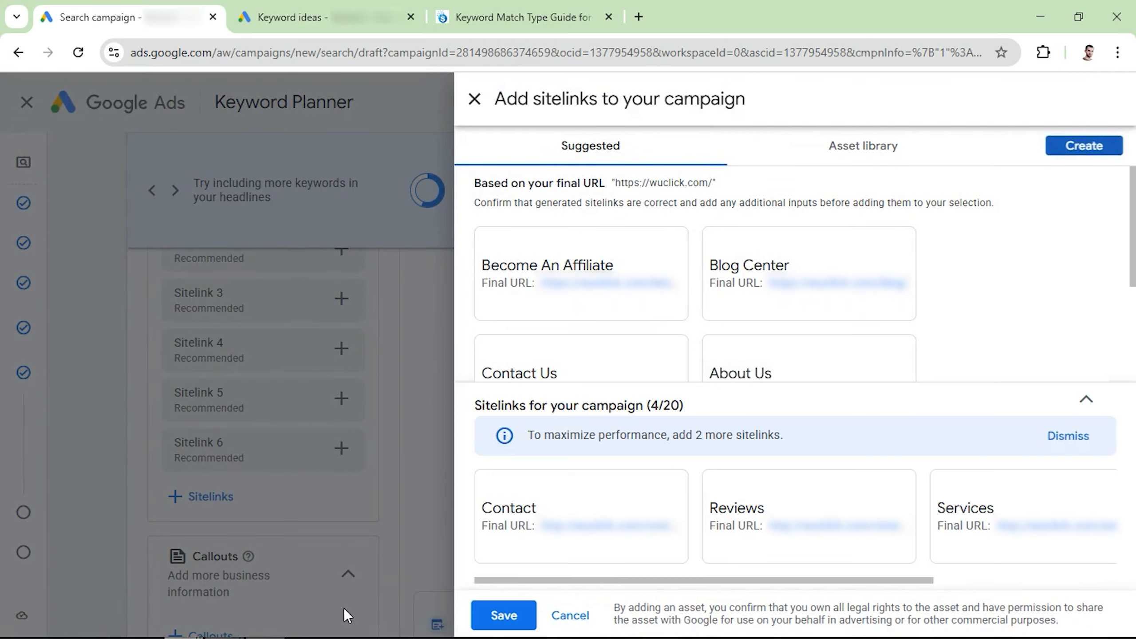
{"action": "left_click", "coordinate": [500, 621]}
Add the callouts Trusted service, 5 Star Reviews, Certified experts, 10 + experience, Free Quotes and Quick Services to the campaign.
{"action": "scroll", "coordinate": [269, 492], "scroll_direction": "down", "scroll_amount": 3}
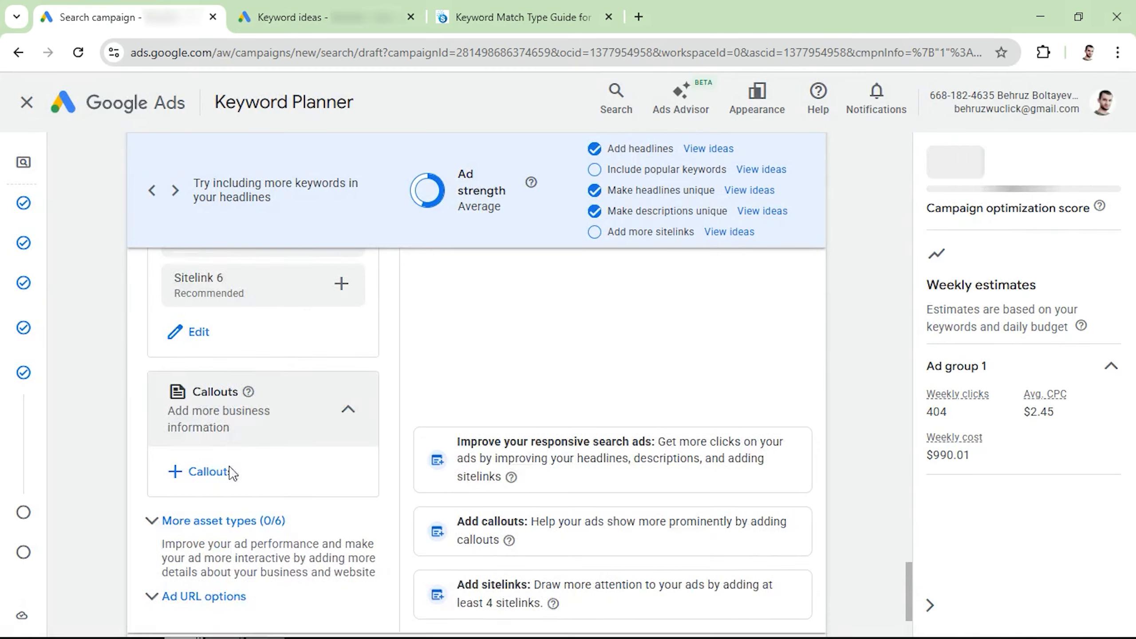
{"action": "left_click", "coordinate": [212, 421]}
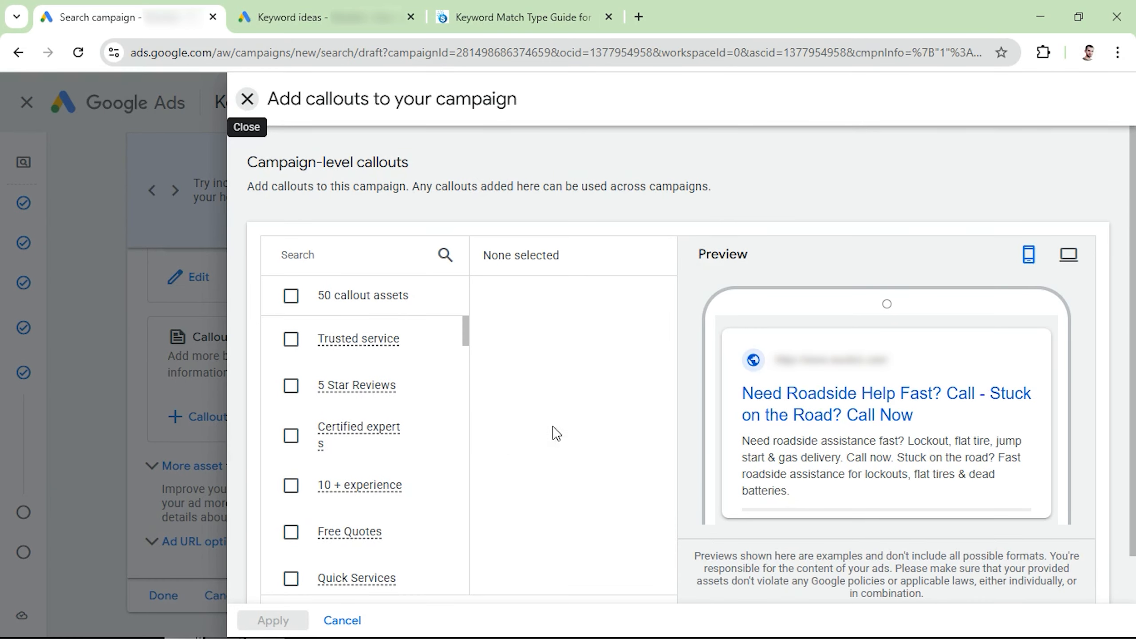
{"action": "scroll", "coordinate": [527, 439], "scroll_direction": "down", "scroll_amount": 2}
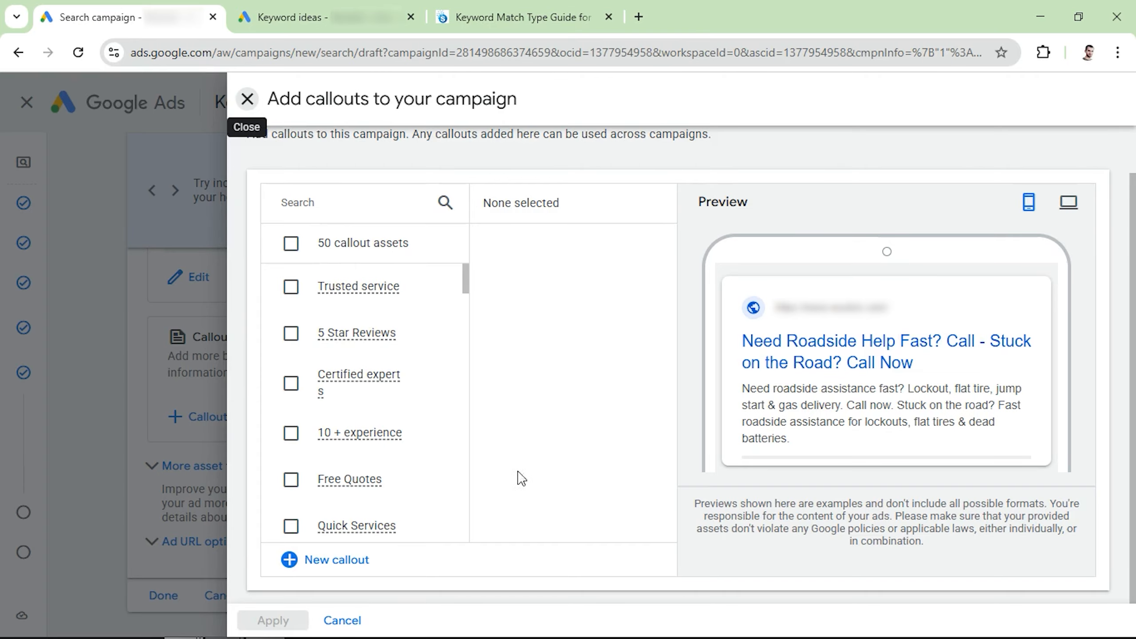
{"action": "left_click", "coordinate": [295, 288]}
{"action": "left_click", "coordinate": [291, 333]}
{"action": "left_click", "coordinate": [290, 384]}
{"action": "left_click", "coordinate": [291, 433]}
{"action": "left_click", "coordinate": [290, 480]}
{"action": "left_click", "coordinate": [291, 526]}
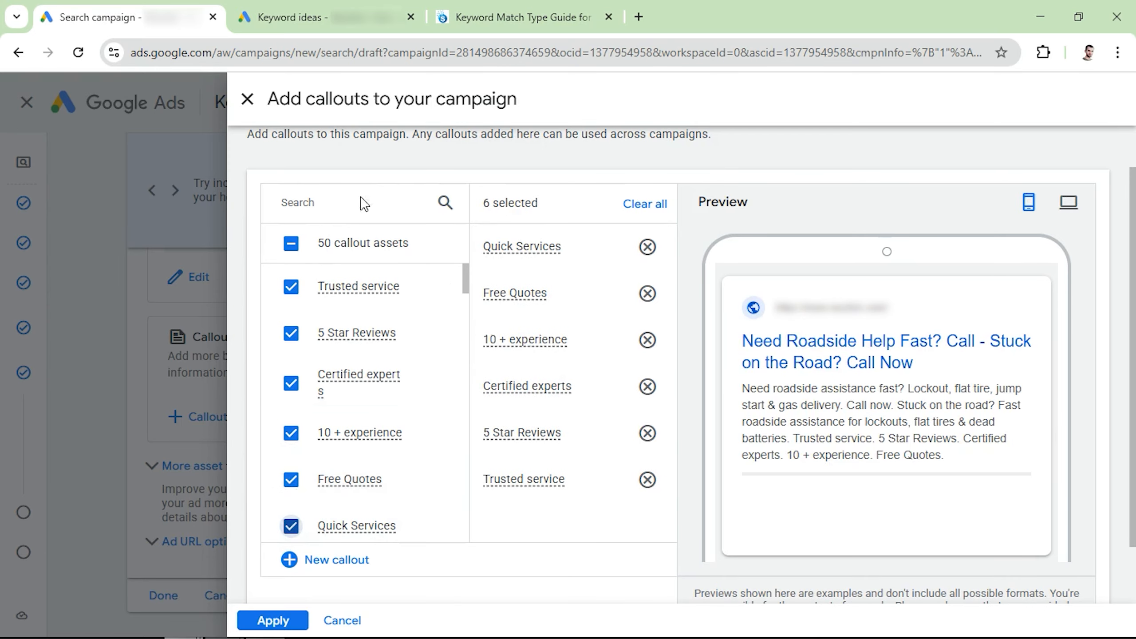
{"action": "left_click", "coordinate": [272, 621]}
Add a Types structured snippet listing Car battery jump start, Roadside assistance, Flat tire change, Gas delivery service and Car unlock services.
{"action": "scroll", "coordinate": [239, 488], "scroll_direction": "down", "scroll_amount": 2}
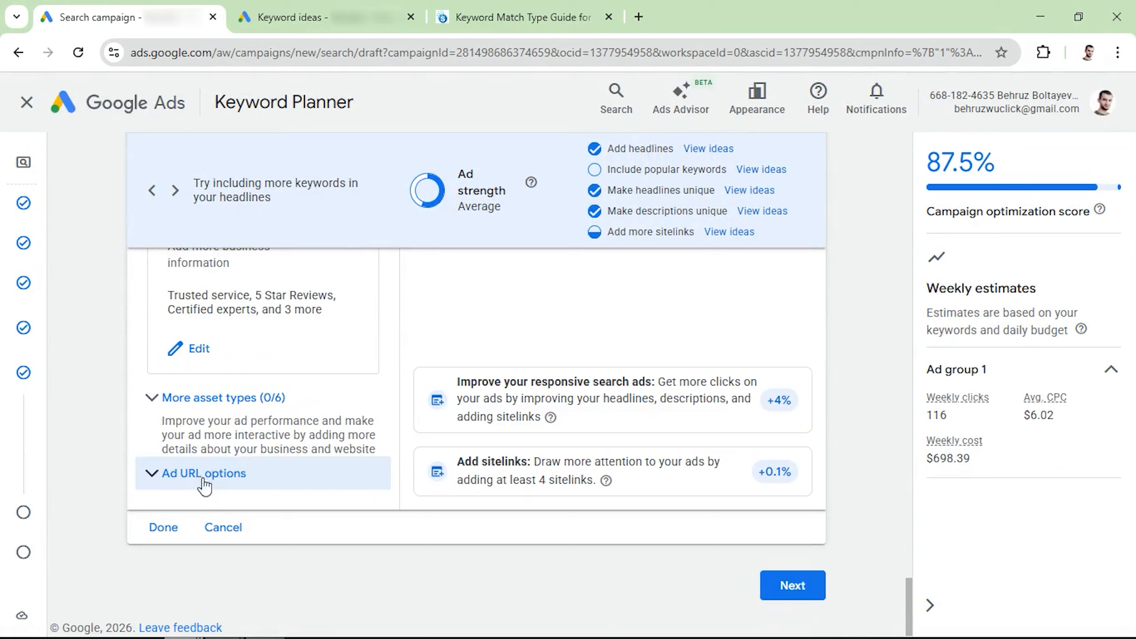
{"action": "left_click", "coordinate": [180, 405]}
{"action": "scroll", "coordinate": [203, 429], "scroll_direction": "down", "scroll_amount": 2}
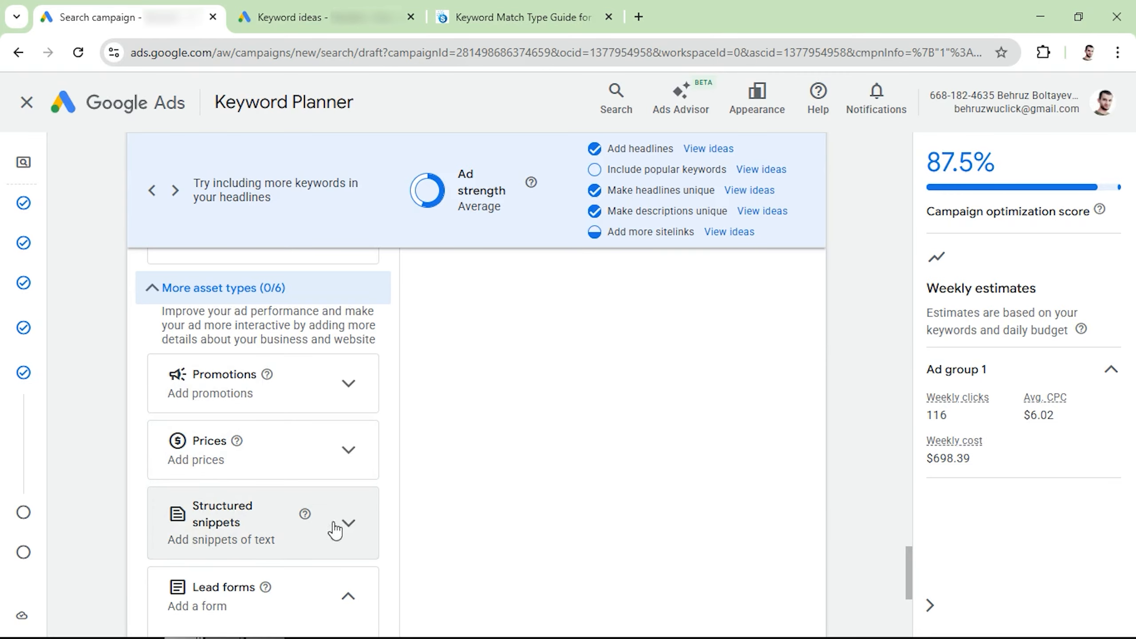
{"action": "left_click", "coordinate": [348, 524]}
{"action": "scroll", "coordinate": [269, 483], "scroll_direction": "down", "scroll_amount": 2}
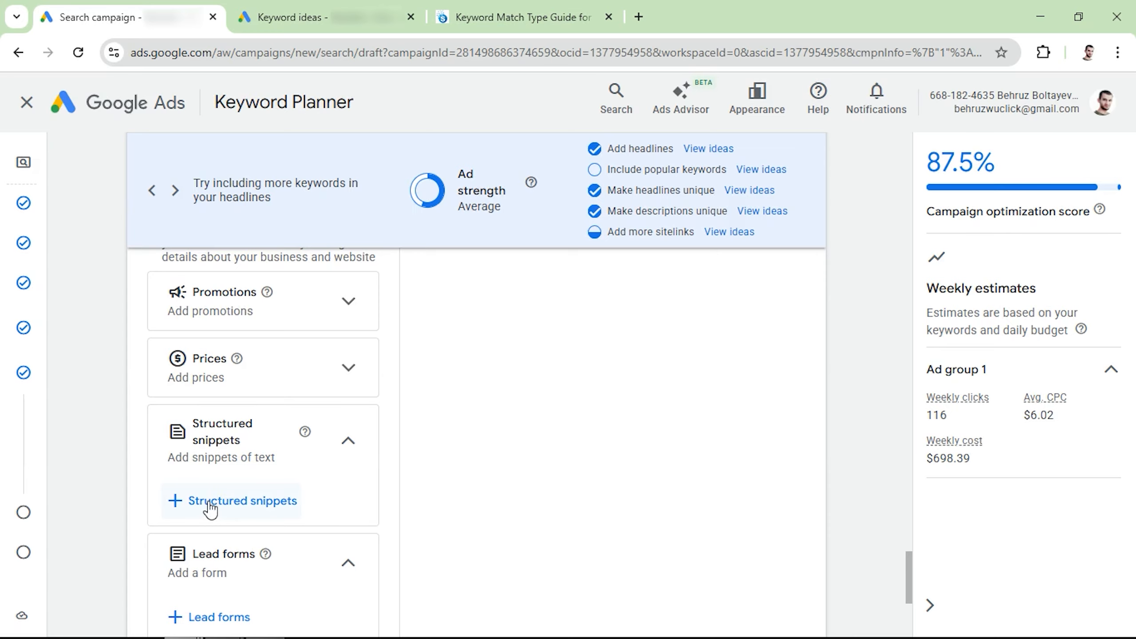
{"action": "left_click", "coordinate": [210, 501]}
{"action": "left_click", "coordinate": [539, 477]}
{"action": "left_click", "coordinate": [542, 475]}
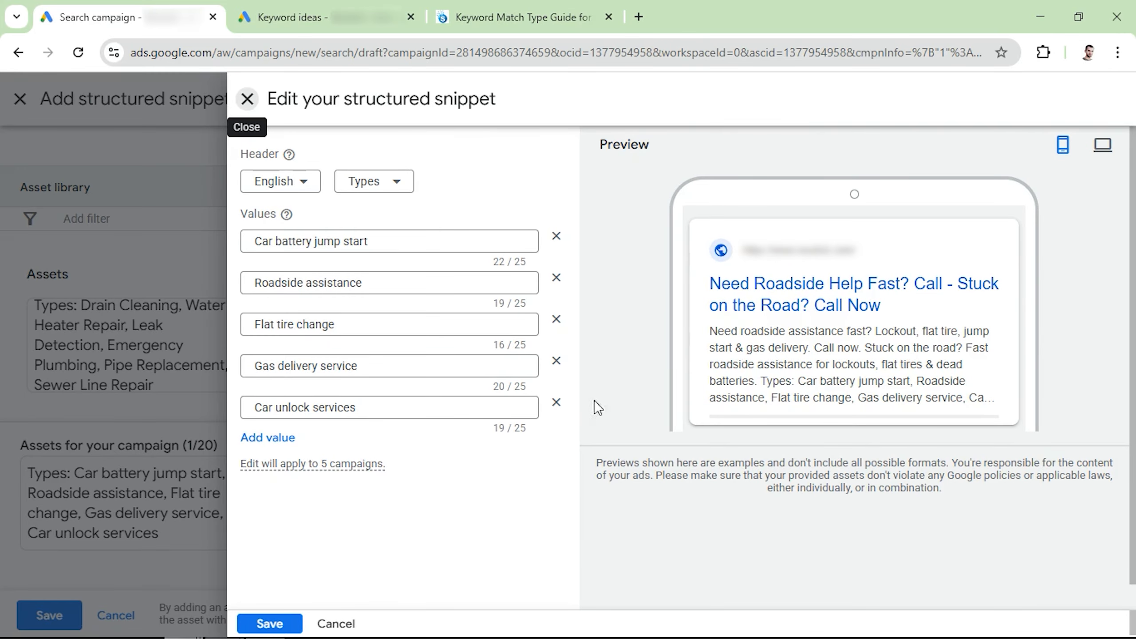
{"action": "left_click", "coordinate": [271, 622]}
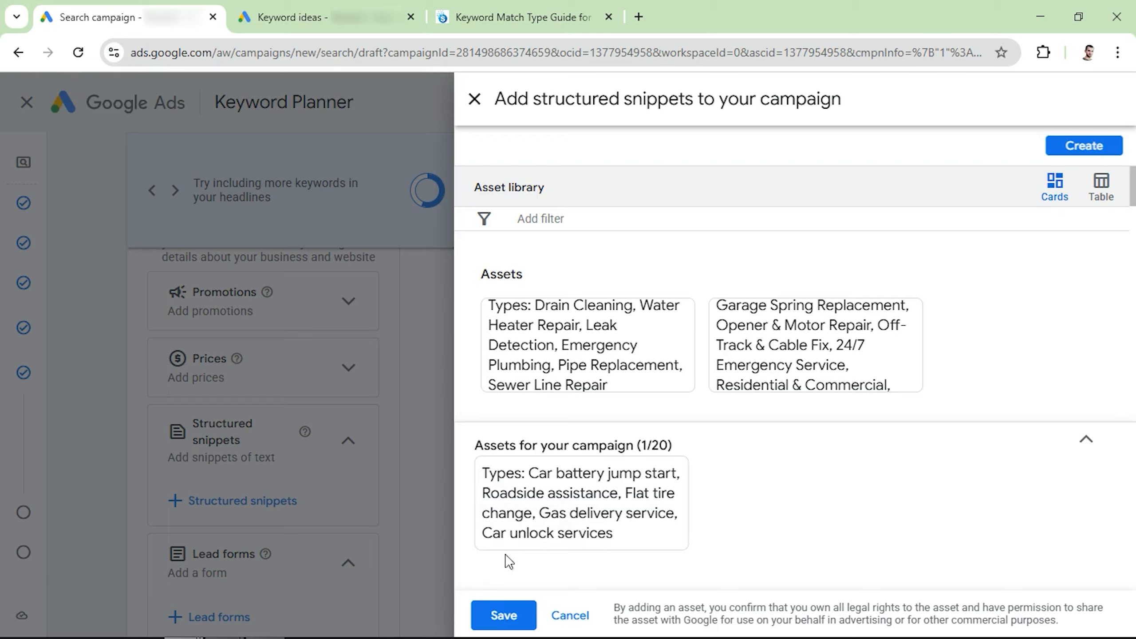
{"action": "left_click", "coordinate": [504, 615]}
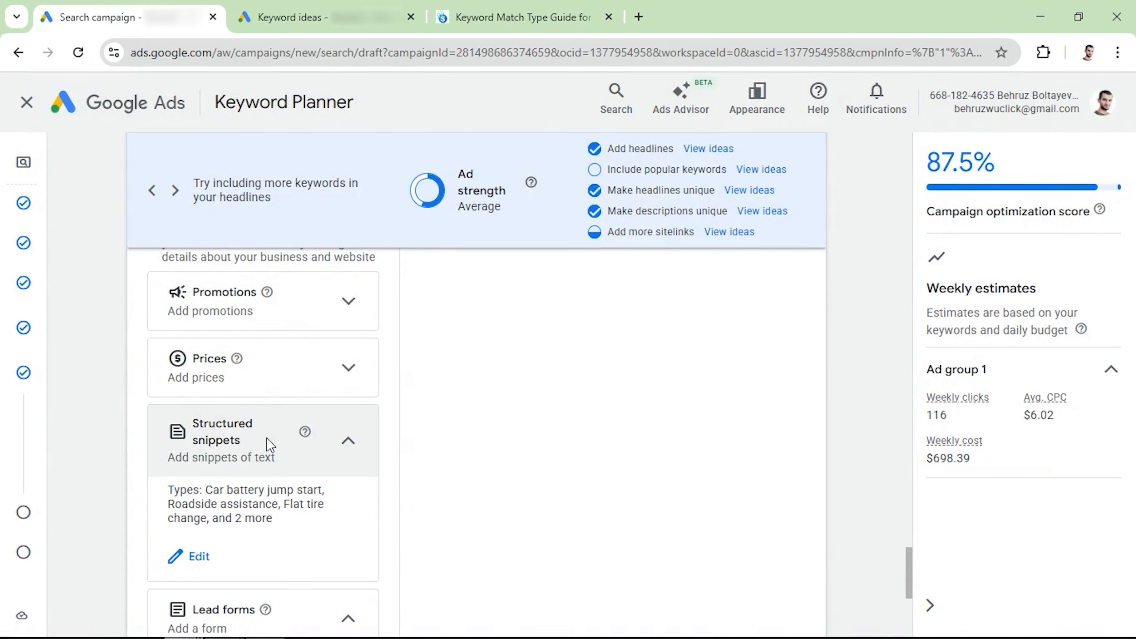
Finish the keywords and ads stage and continue to the budget settings.
{"action": "scroll", "coordinate": [268, 475], "scroll_direction": "down", "scroll_amount": 3}
{"action": "scroll", "coordinate": [265, 490], "scroll_direction": "down", "scroll_amount": 2}
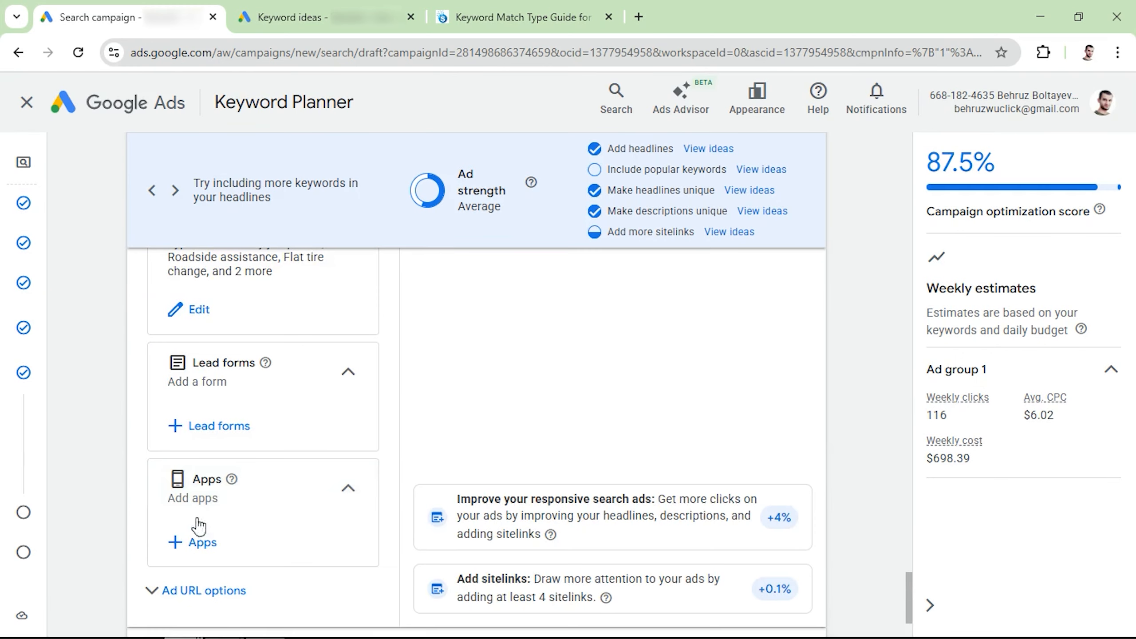
{"action": "scroll", "coordinate": [215, 523], "scroll_direction": "down", "scroll_amount": 3}
{"action": "left_click", "coordinate": [793, 579]}
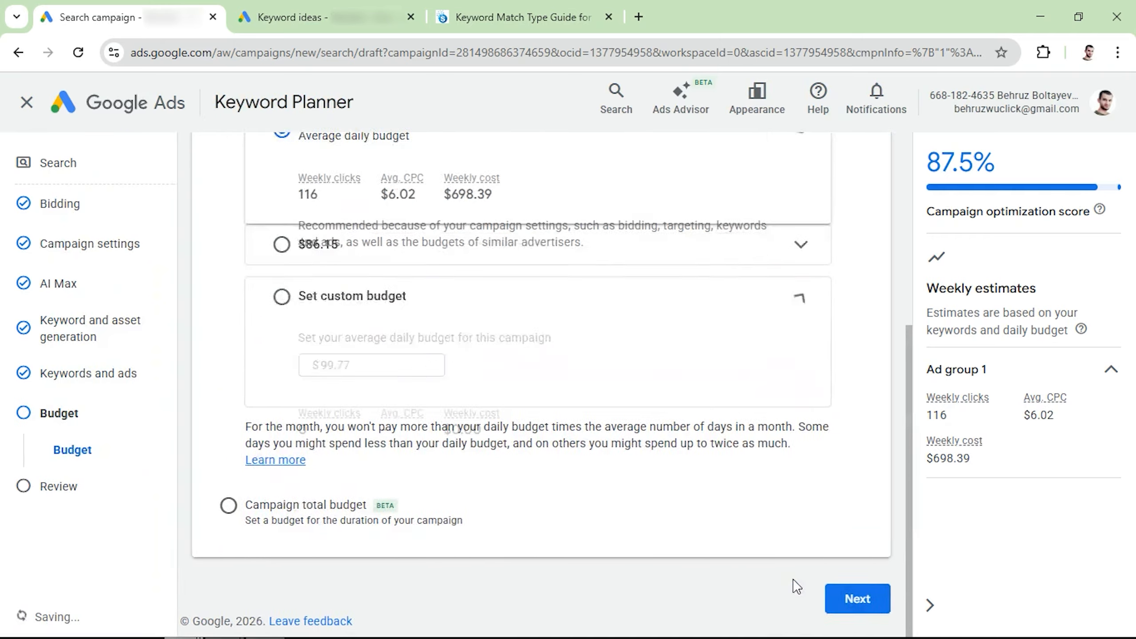
Set a custom average daily budget of $90.00 and continue to the campaign review.
{"action": "left_click", "coordinate": [299, 388]}
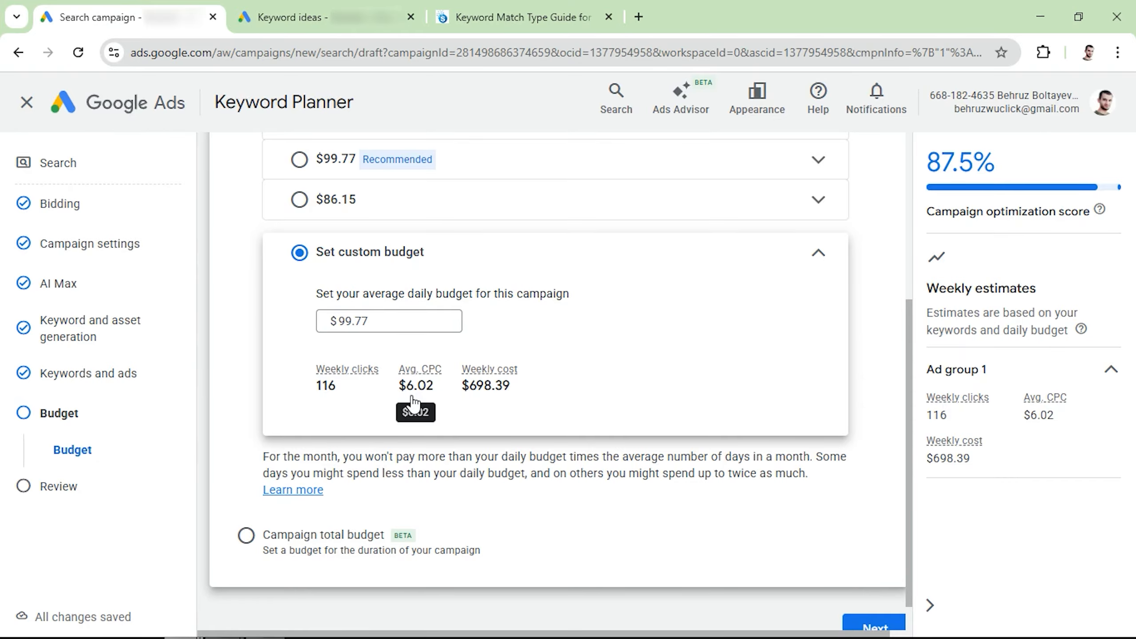
{"action": "left_click", "coordinate": [385, 319]}
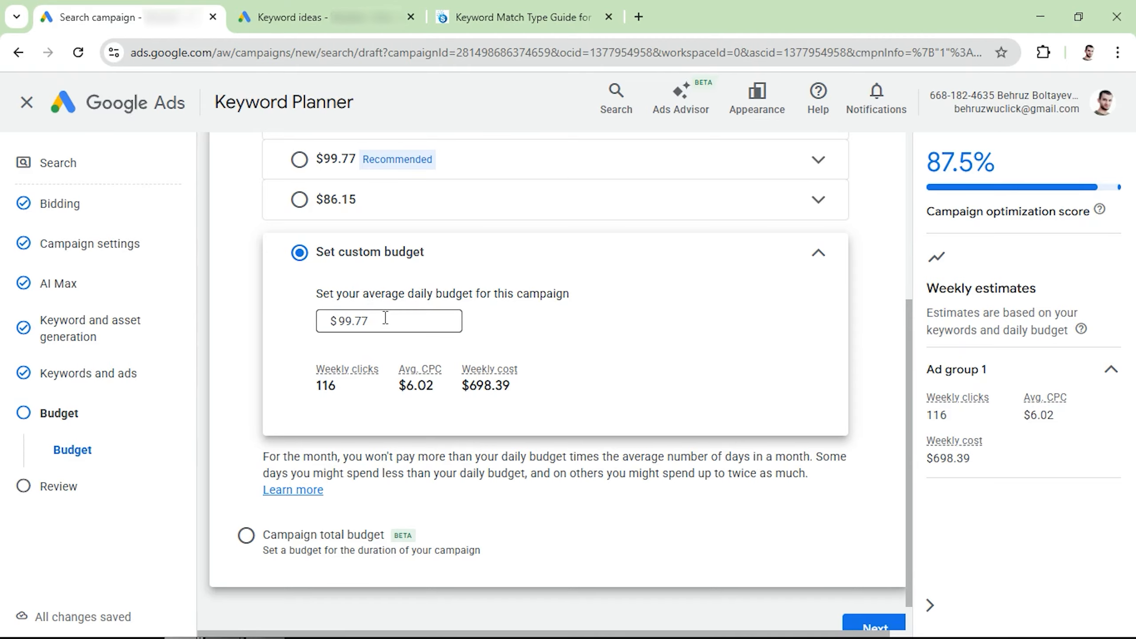
{"action": "key", "text": "ctrl+a"}
{"action": "type", "text": "90"}
{"action": "left_click", "coordinate": [296, 338]}
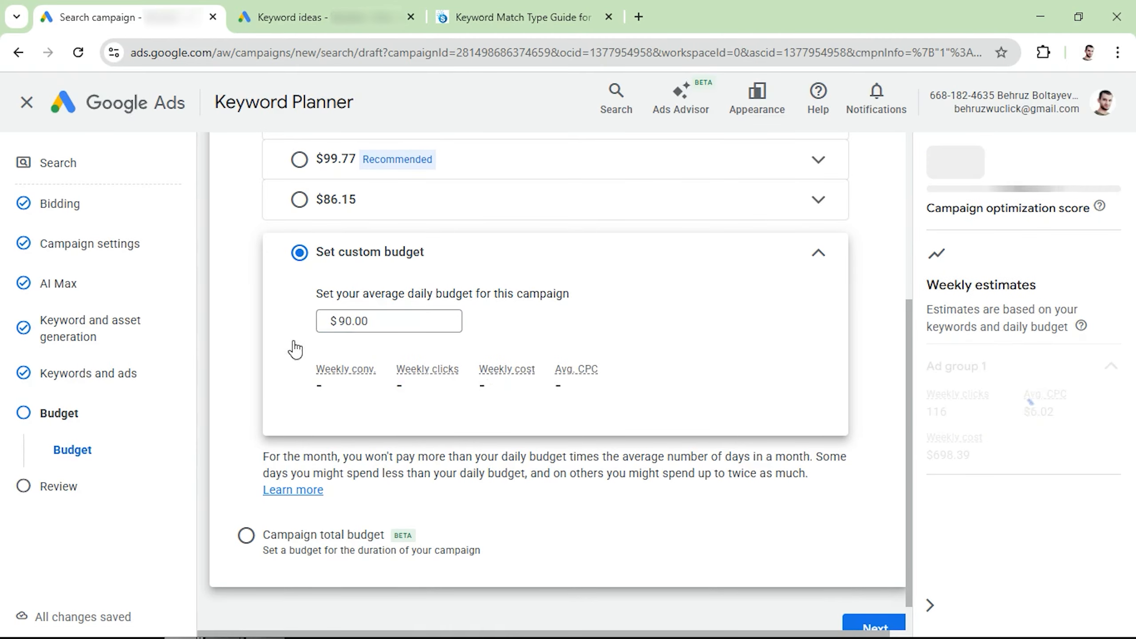
{"action": "scroll", "coordinate": [461, 358], "scroll_direction": "down", "scroll_amount": 1}
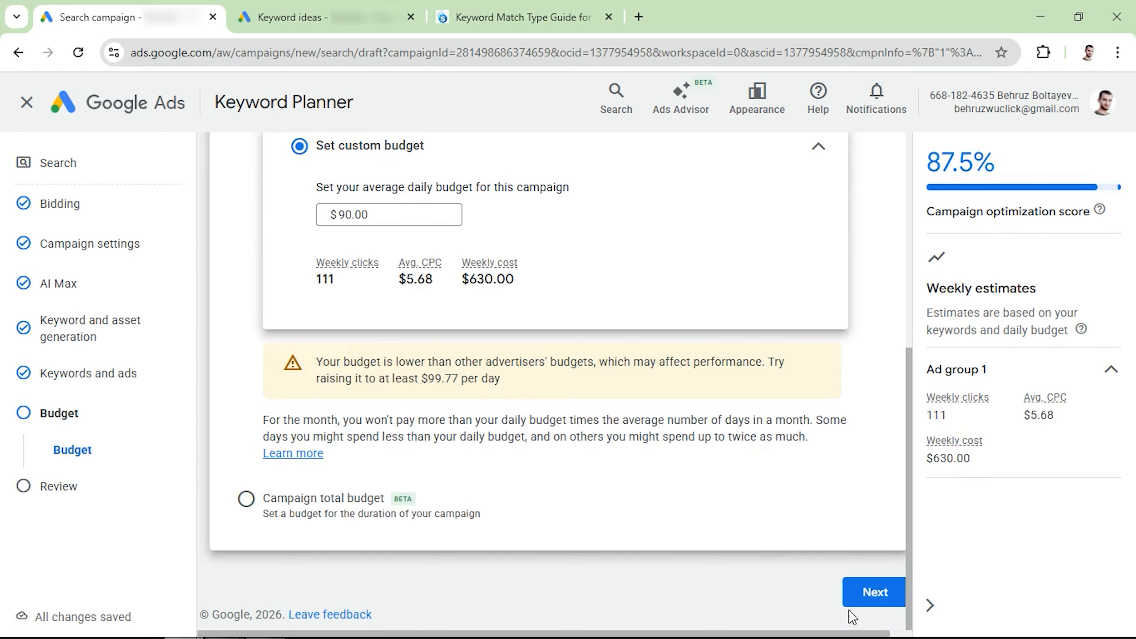
{"action": "left_click", "coordinate": [869, 590]}
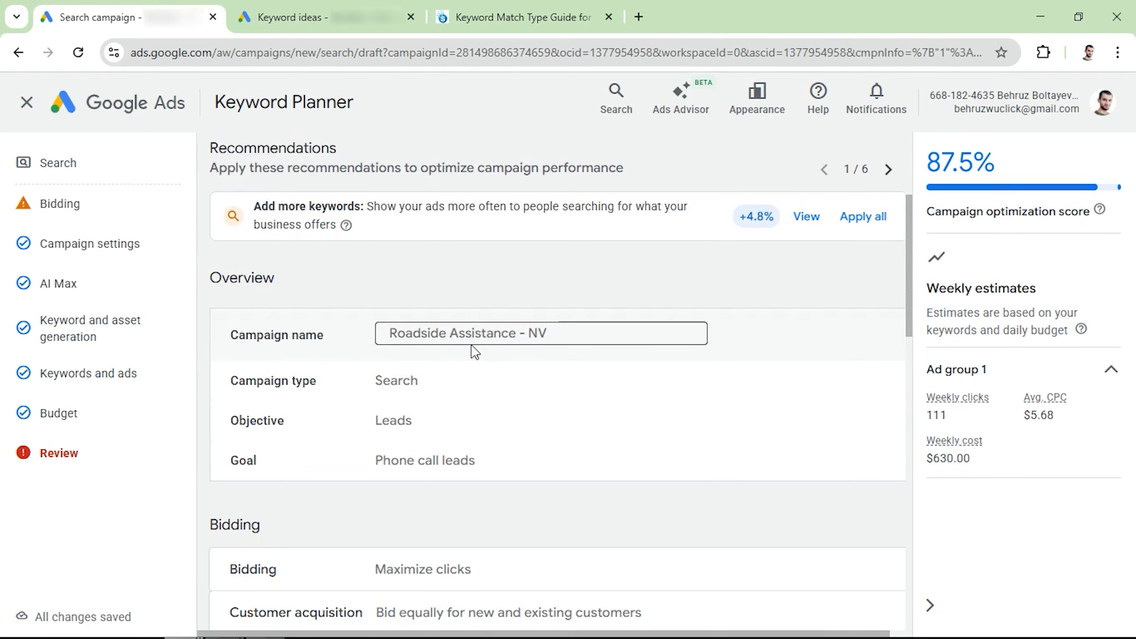
Publish the campaign from the review page.
{"action": "scroll", "coordinate": [469, 350], "scroll_direction": "down", "scroll_amount": 4}
{"action": "scroll", "coordinate": [475, 352], "scroll_direction": "down", "scroll_amount": 15}
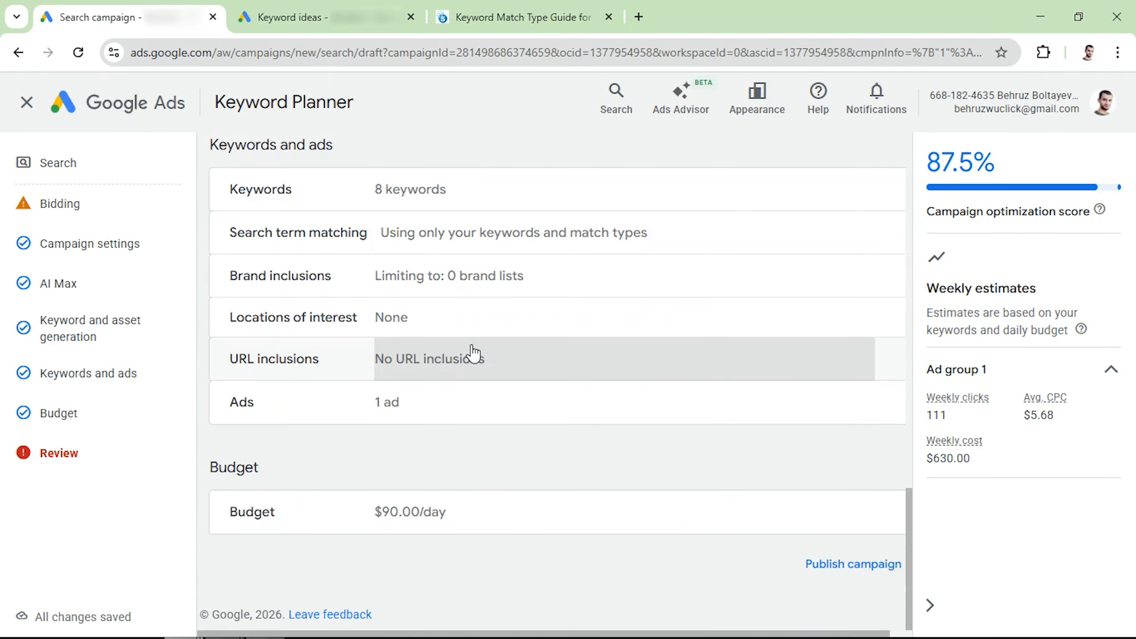
{"action": "left_click", "coordinate": [836, 567]}
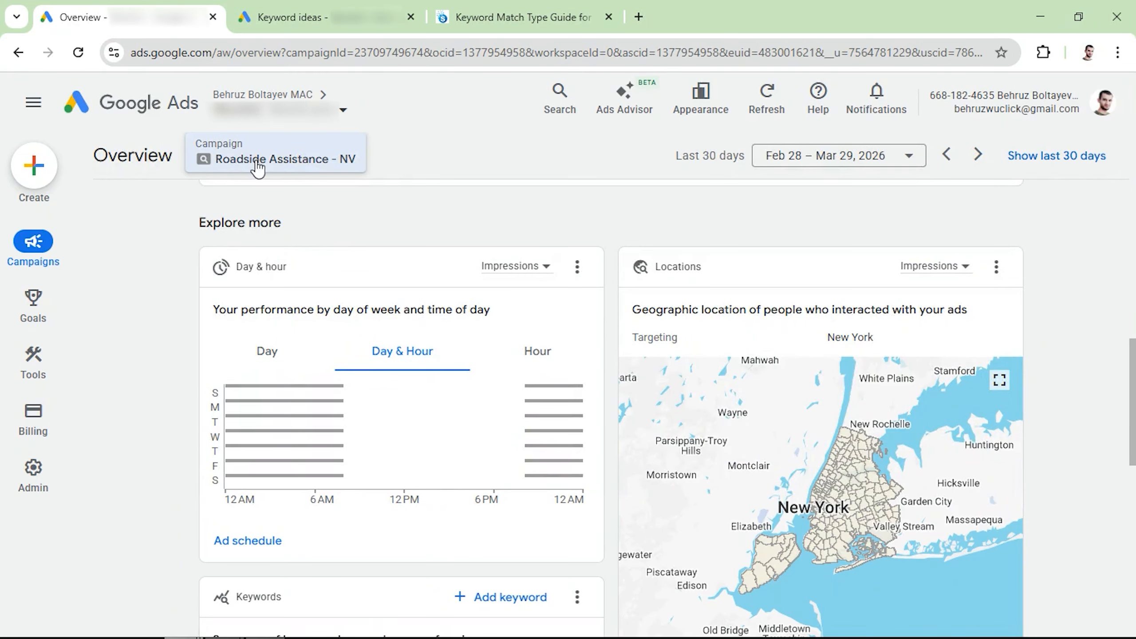
Open the campaigns list and scroll through it to view the new campaign.
{"action": "mouse_move", "coordinate": [36, 245]}
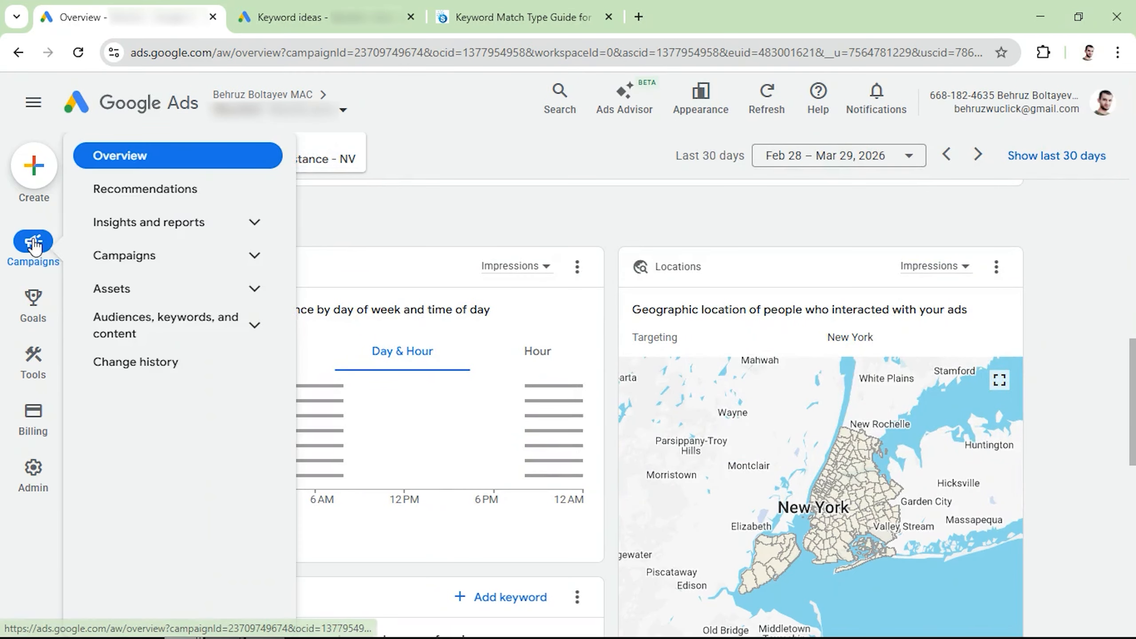
{"action": "left_click", "coordinate": [156, 260]}
{"action": "left_click", "coordinate": [155, 297]}
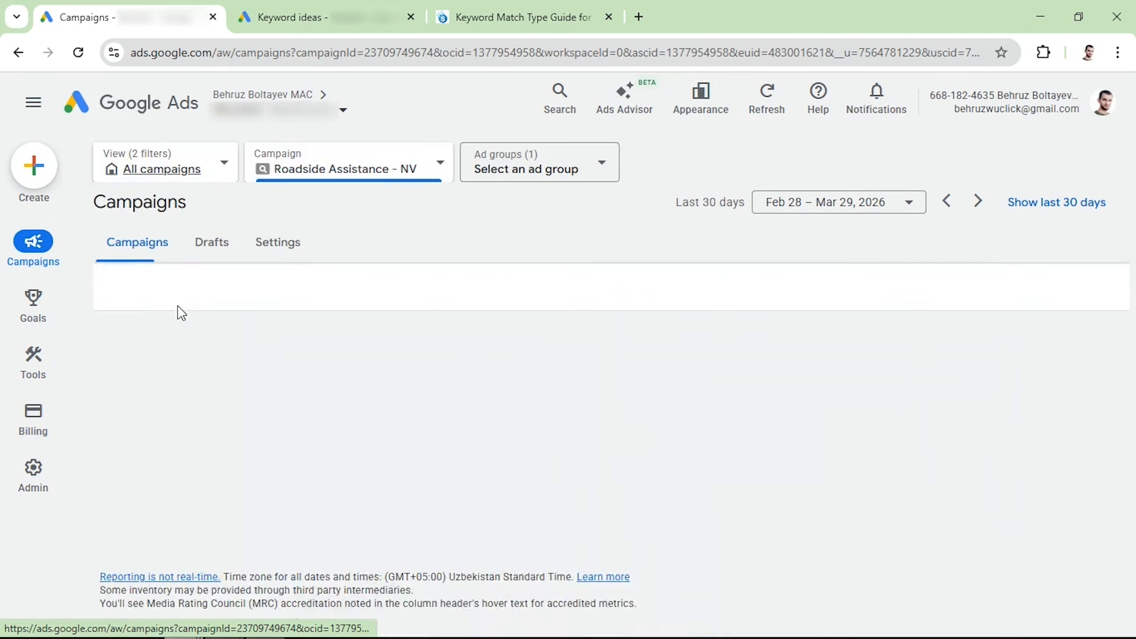
{"action": "scroll", "coordinate": [427, 360], "scroll_direction": "down", "scroll_amount": 3}
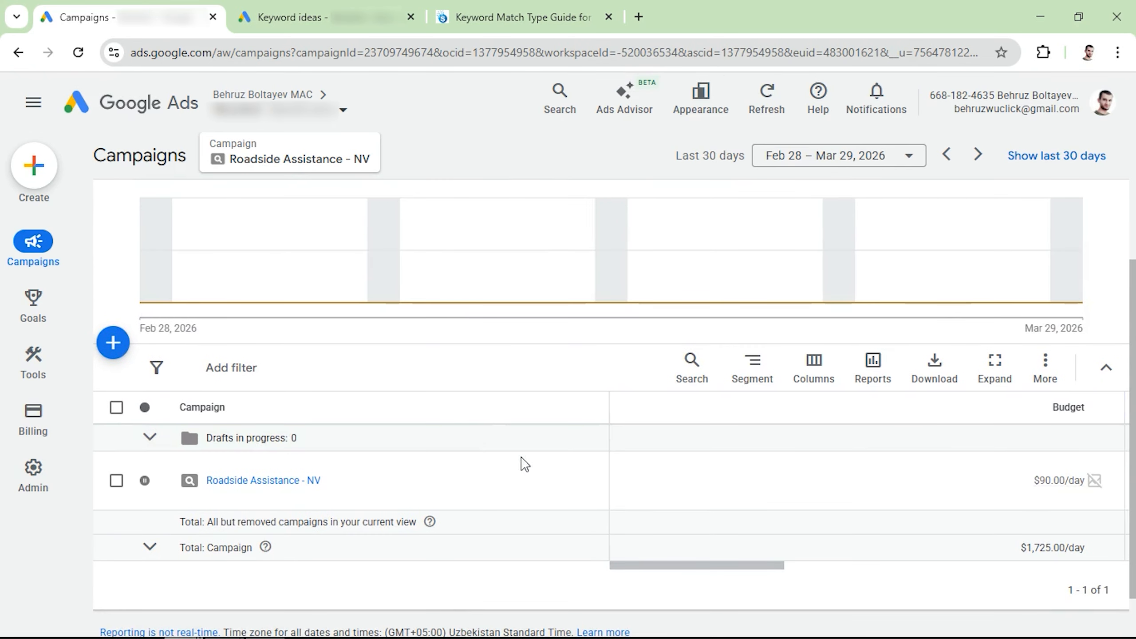
Open the conversions summary and review the account's conversion goals.
{"action": "mouse_move", "coordinate": [16, 298]}
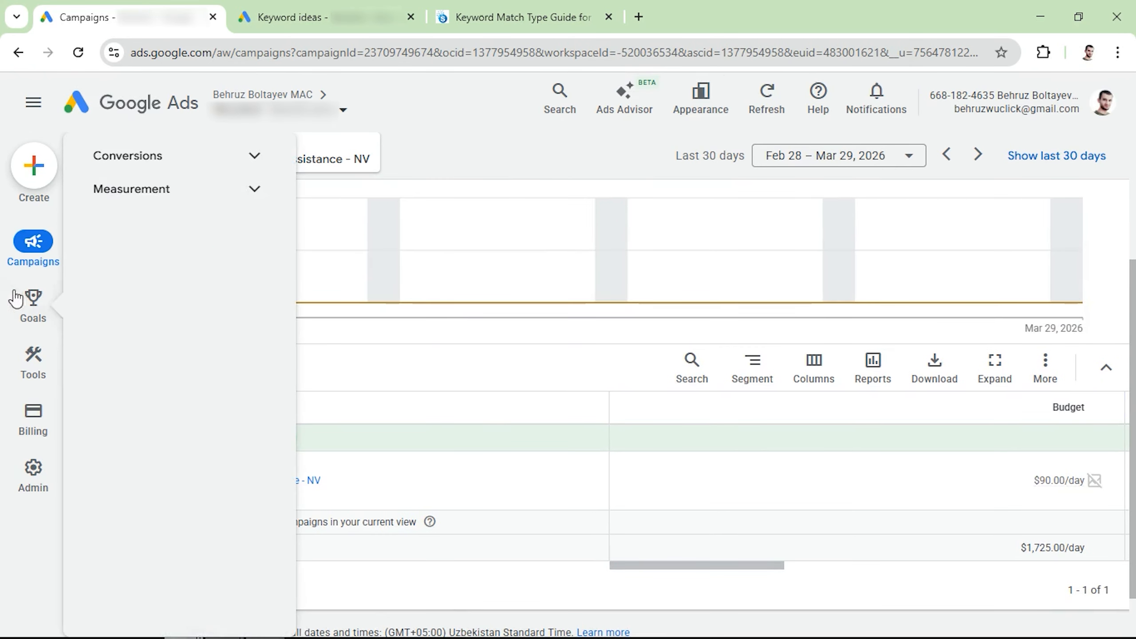
{"action": "left_click", "coordinate": [153, 156]}
{"action": "left_click", "coordinate": [162, 194]}
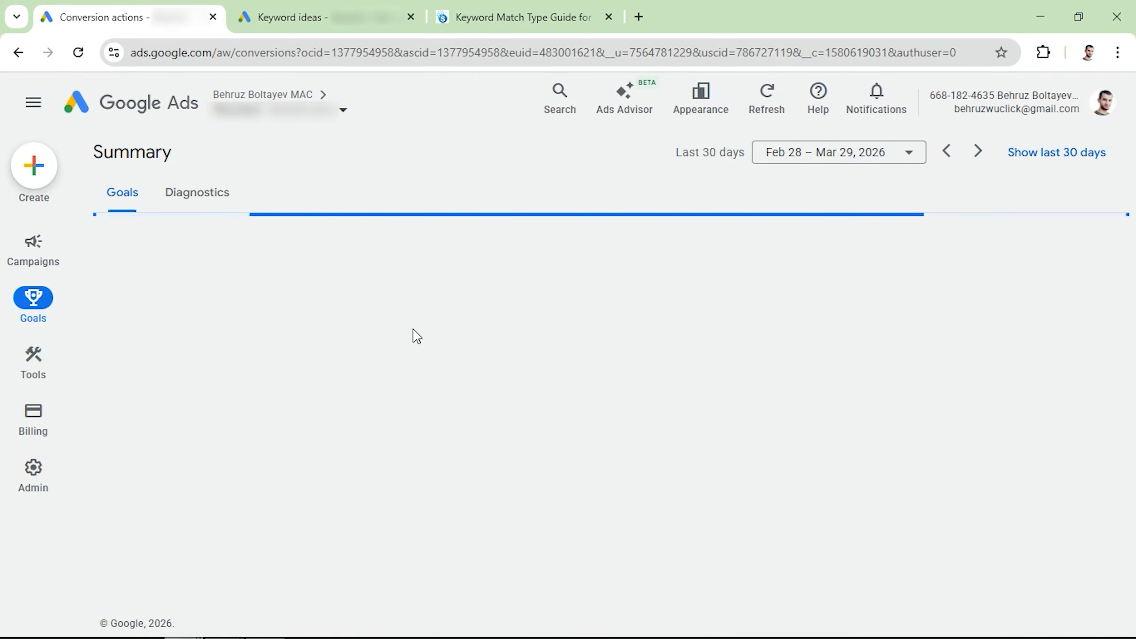
{"action": "scroll", "coordinate": [460, 416], "scroll_direction": "down", "scroll_amount": 10}
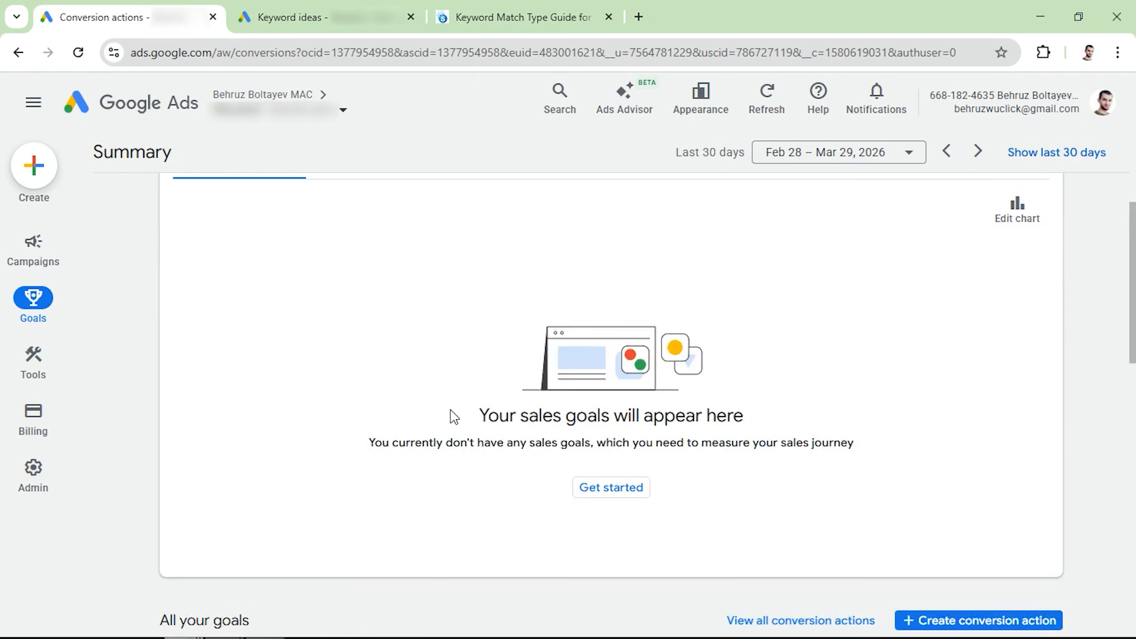
{"action": "scroll", "coordinate": [452, 416], "scroll_direction": "down", "scroll_amount": 5}
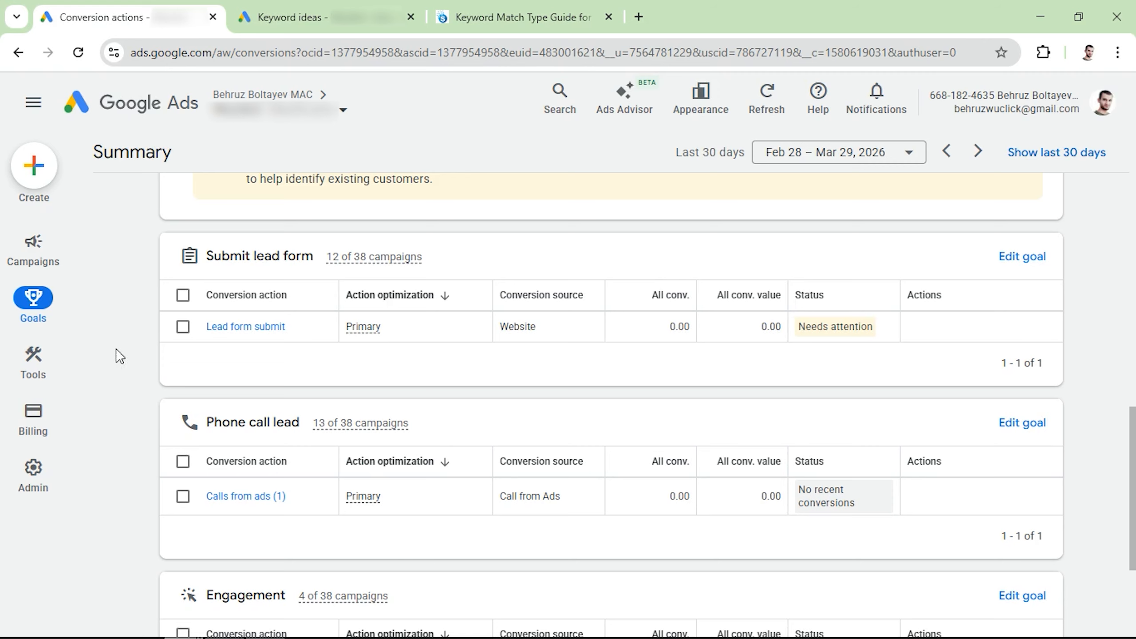
Open the Roadside Assistance - NV campaign's ad groups and rename its ad group to Roadside assistance (generic).
{"action": "mouse_move", "coordinate": [17, 251]}
{"action": "left_click", "coordinate": [140, 291]}
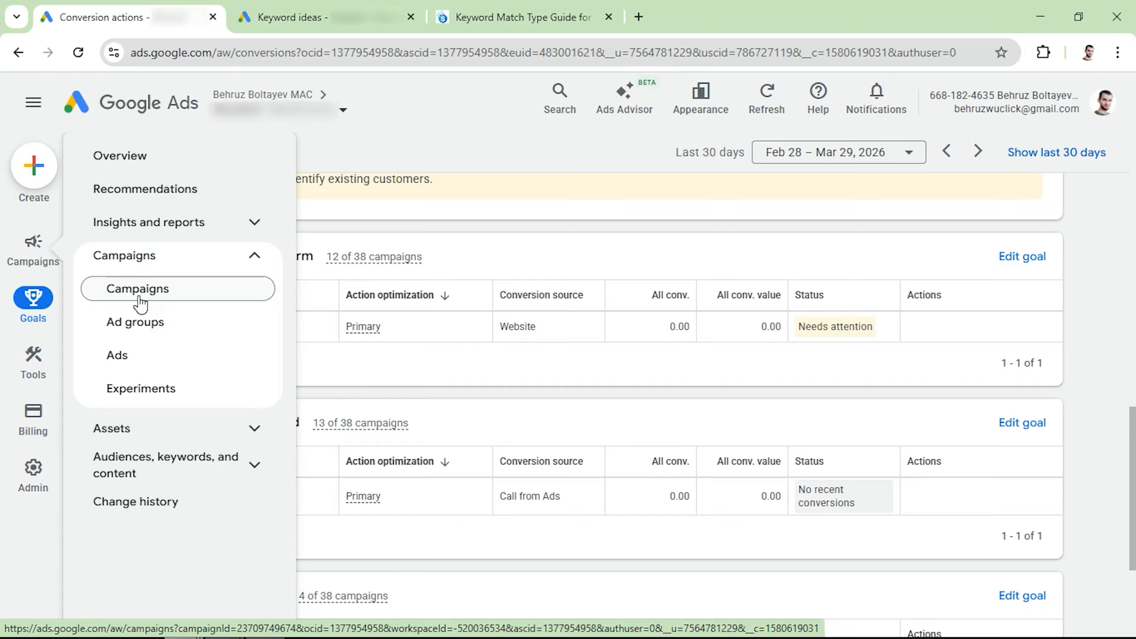
{"action": "scroll", "coordinate": [160, 348], "scroll_direction": "down", "scroll_amount": 5}
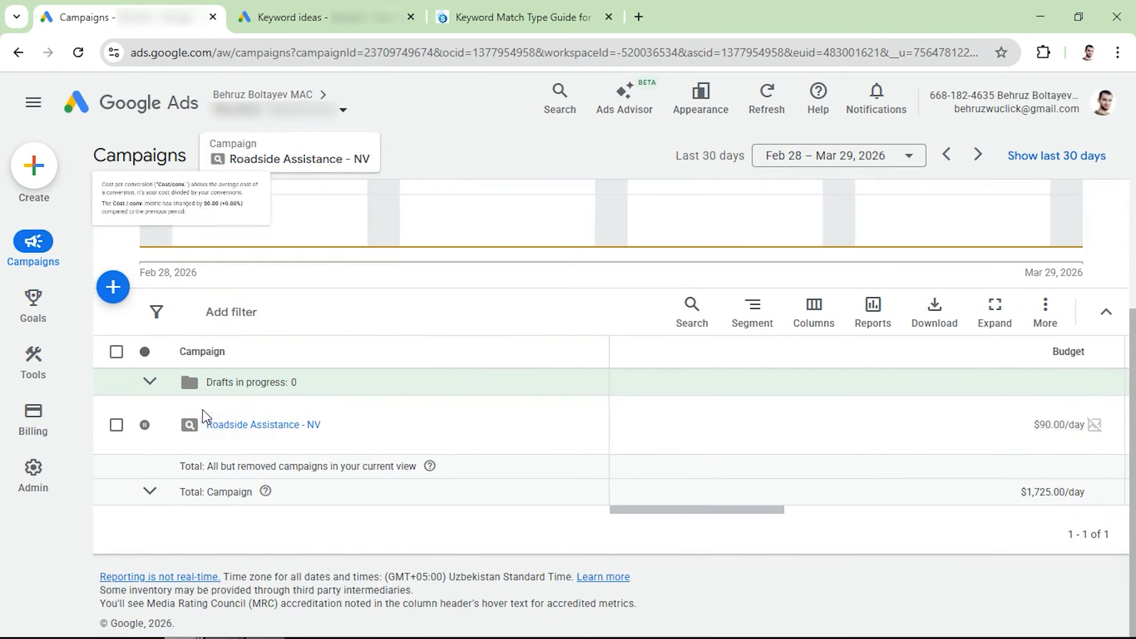
{"action": "left_click", "coordinate": [231, 427]}
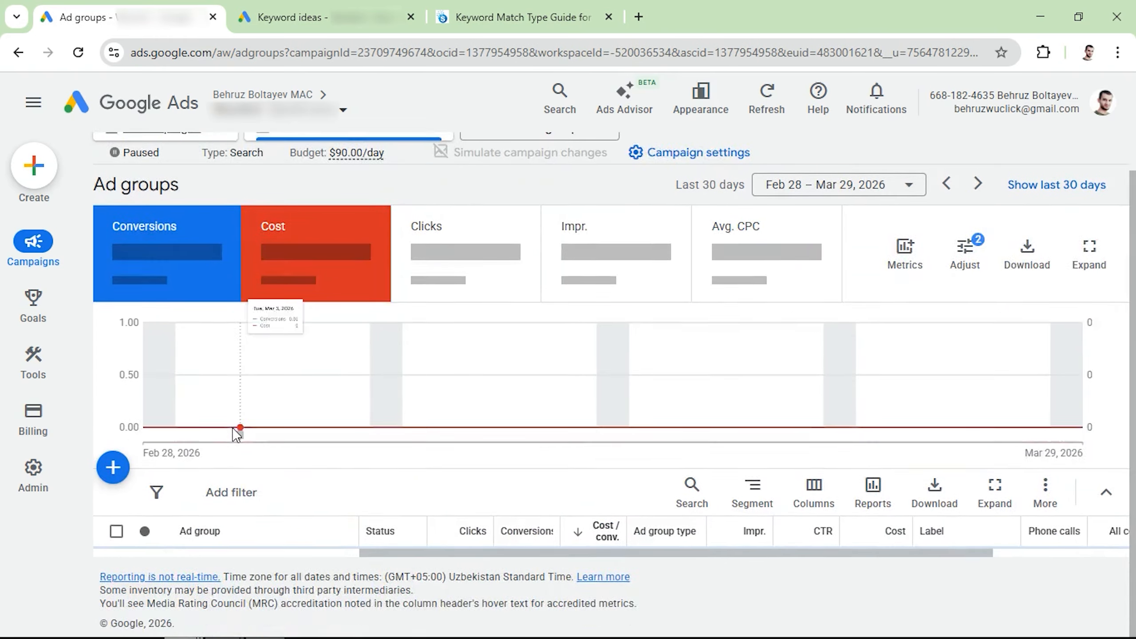
{"action": "left_click", "coordinate": [245, 425]}
{"action": "type", "text": "Roadside assistance "}
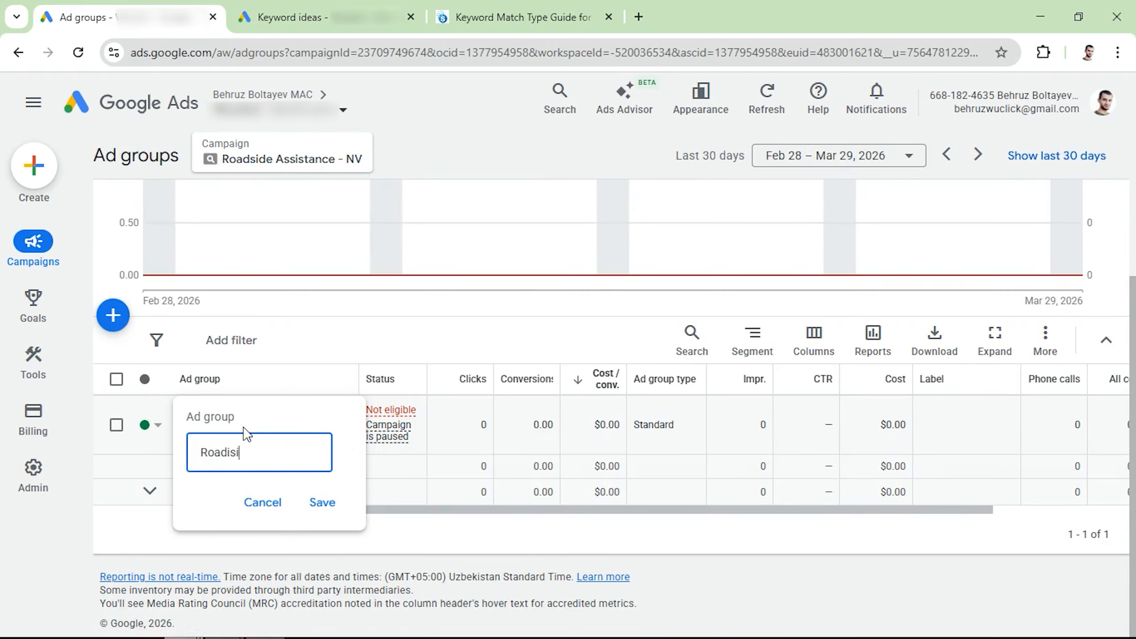
{"action": "type", "text": "(generic)"}
{"action": "key", "text": "Return"}
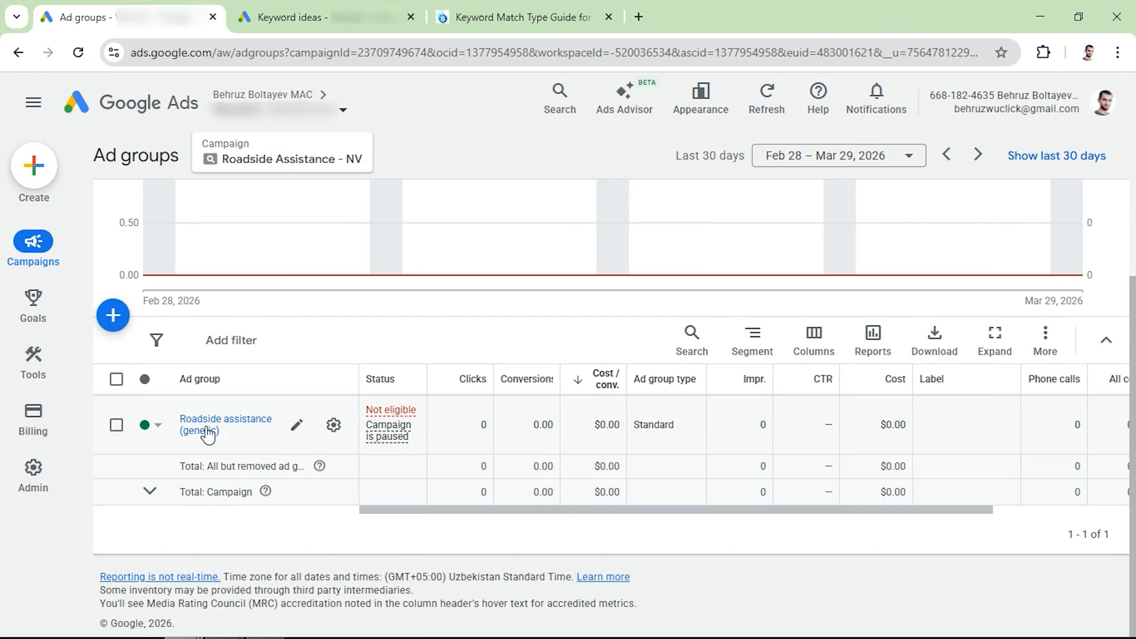
{"action": "left_click", "coordinate": [116, 425]}
{"action": "right_click", "coordinate": [233, 429]}
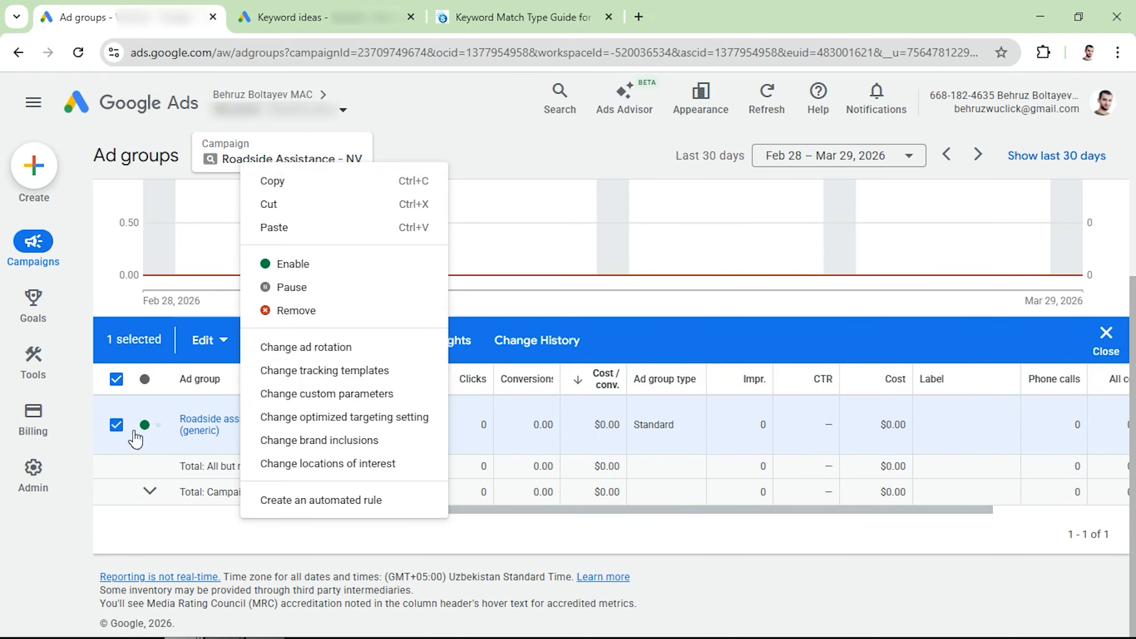
{"action": "left_click", "coordinate": [117, 425]}
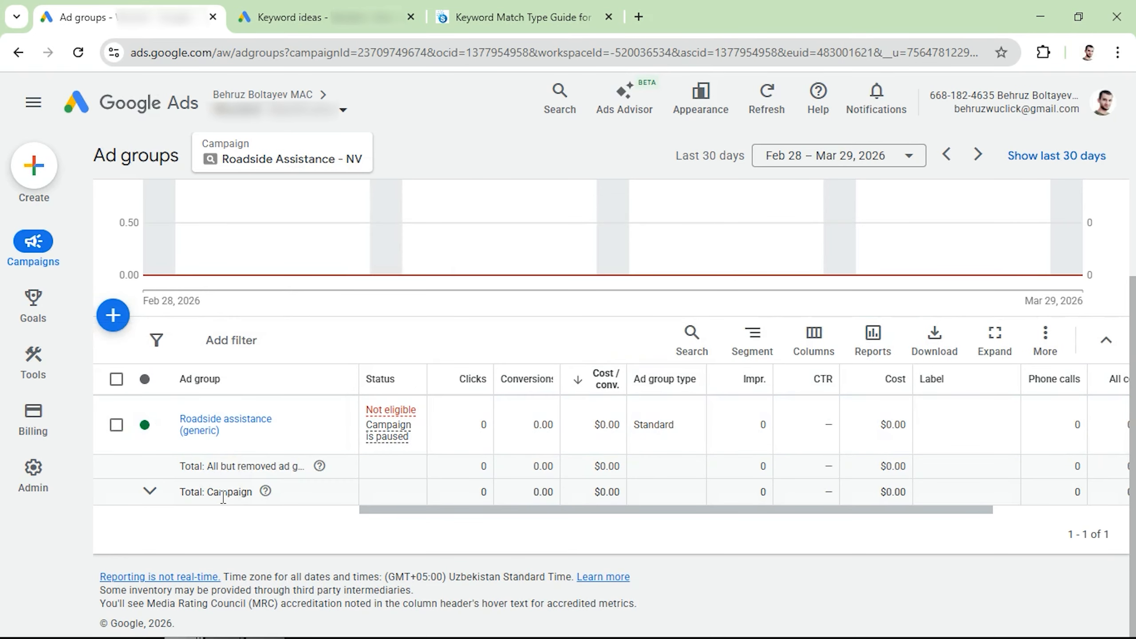